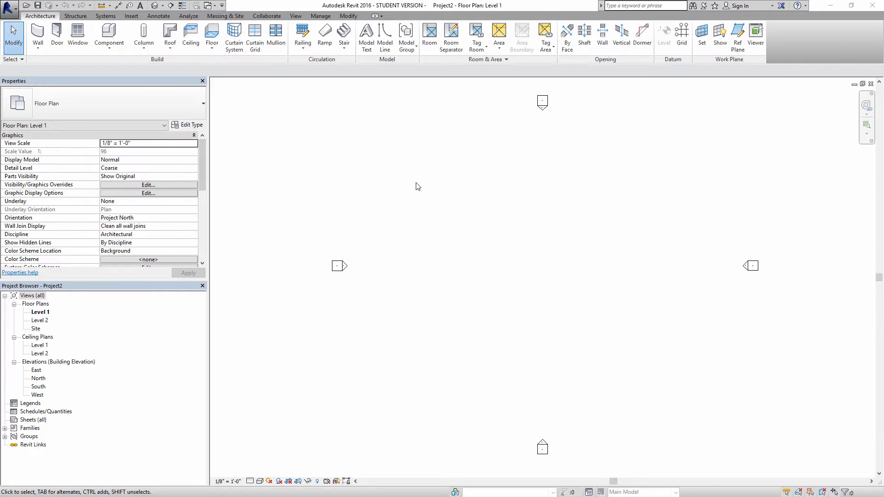
Draw a horizontal wall of type Generic - 6" about 20' 6" long between the elevation markers, using the wall centerline as location line
left_click(41, 35)
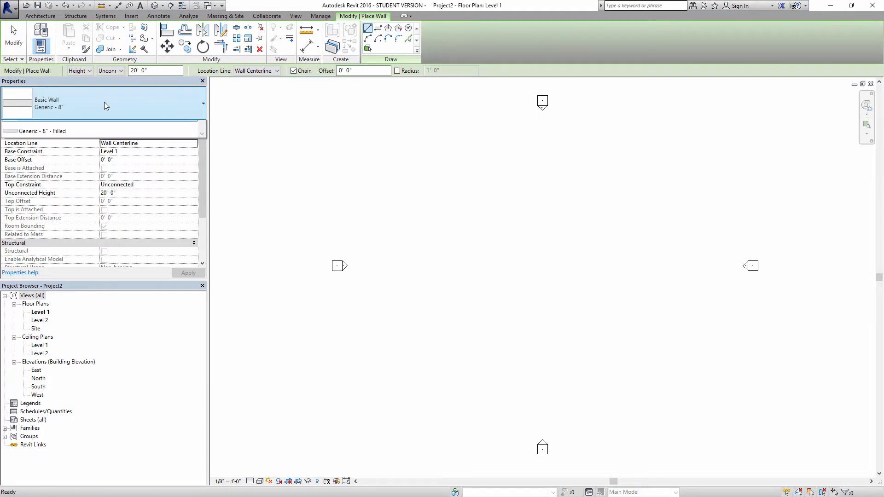
left_click(104, 102)
left_click(100, 96)
left_click(90, 101)
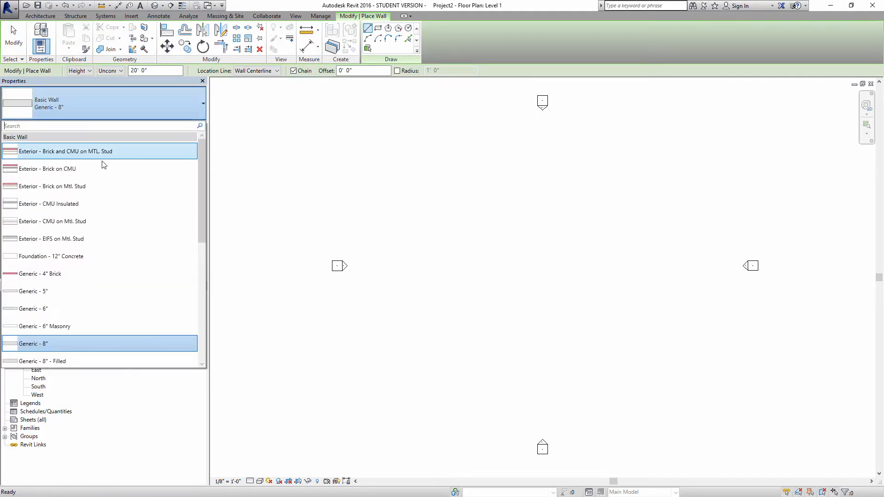
left_click_drag(200, 182, 200, 212)
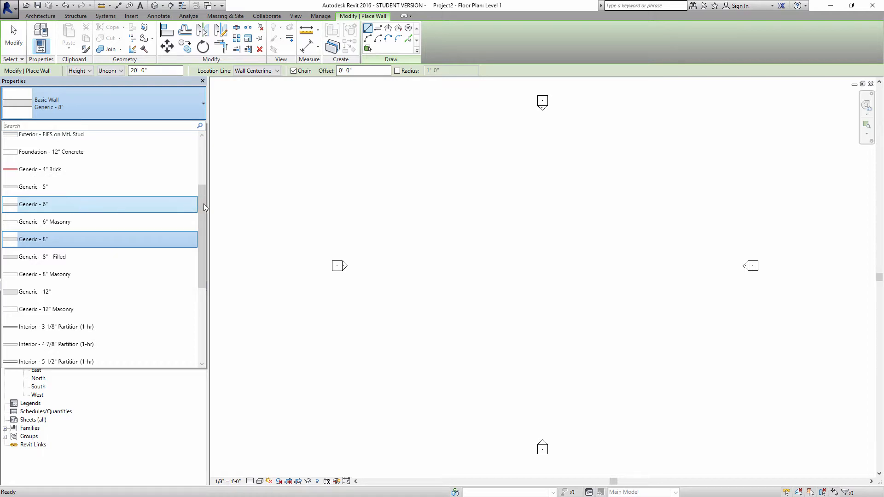
mouse_move(204, 203)
left_mouse_down()
mouse_move(203, 170)
mouse_move(202, 186)
left_mouse_up()
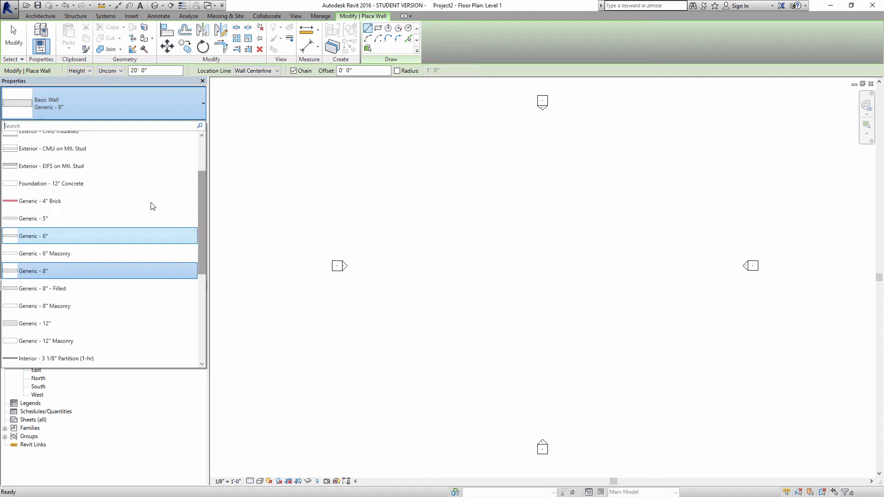
left_click(44, 238)
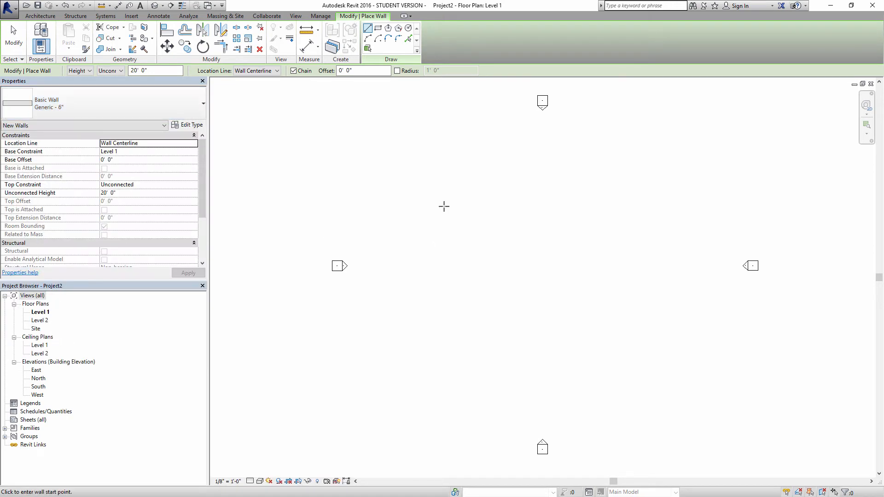
left_click(579, 265)
scroll(528, 264, "up", 5)
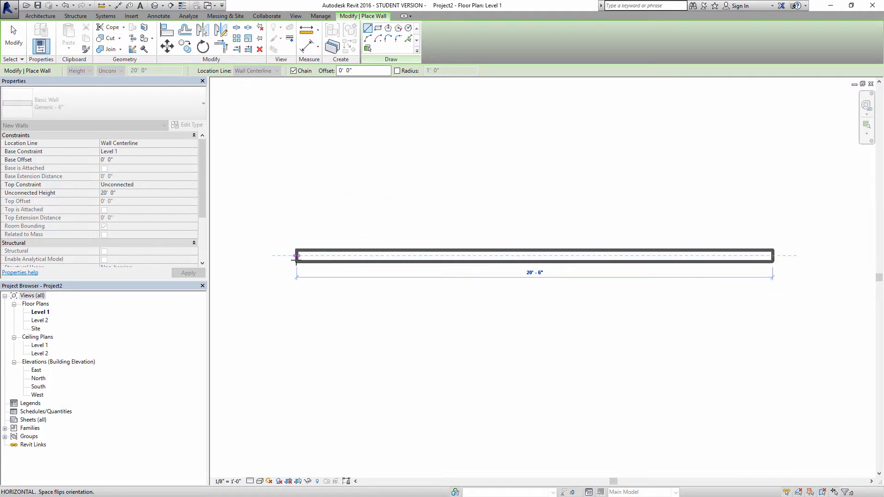
left_click(295, 257)
key("Escape")
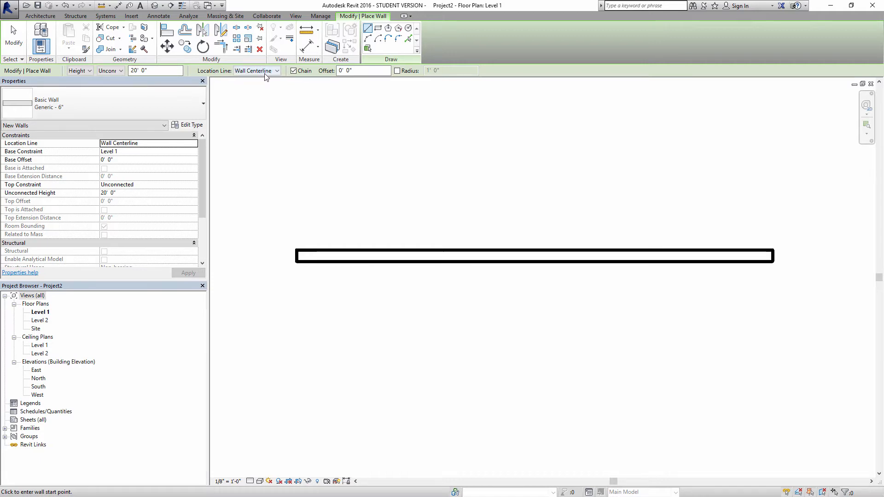
Draw a second wall about 20' 6" long above the first, with location line Finish Face: Exterior and its orientation flipped
left_click(264, 73)
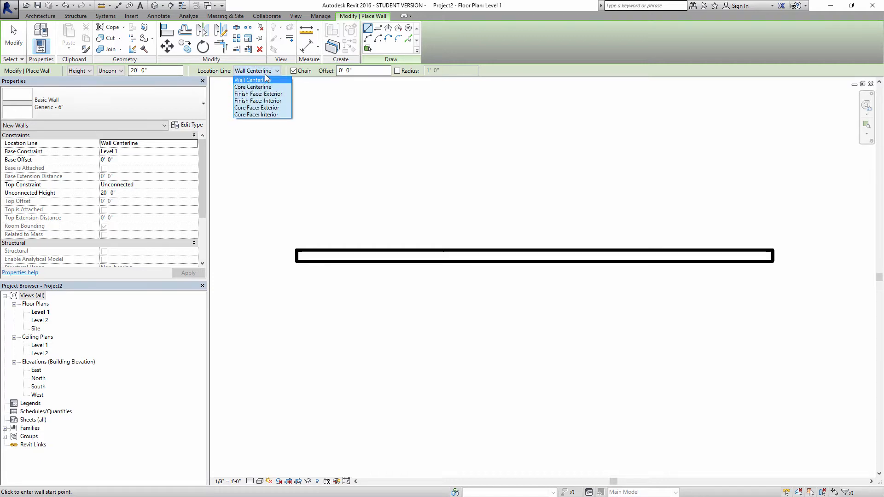
left_click(281, 95)
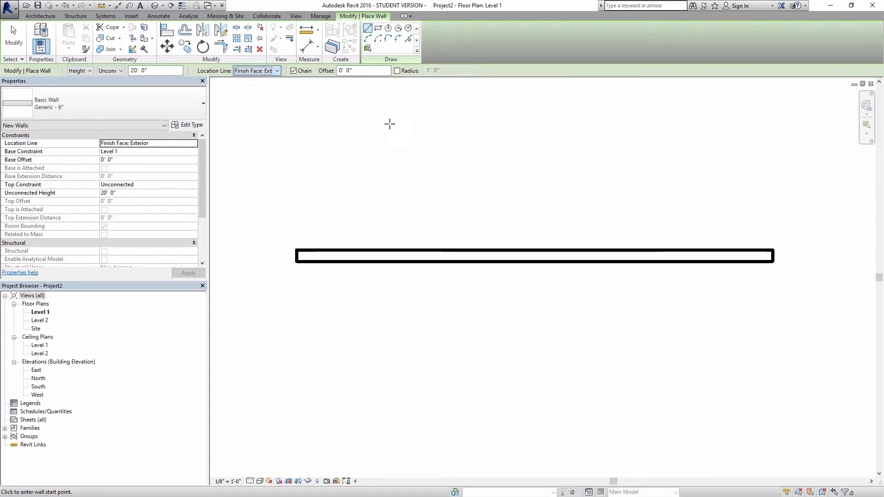
left_click(772, 182)
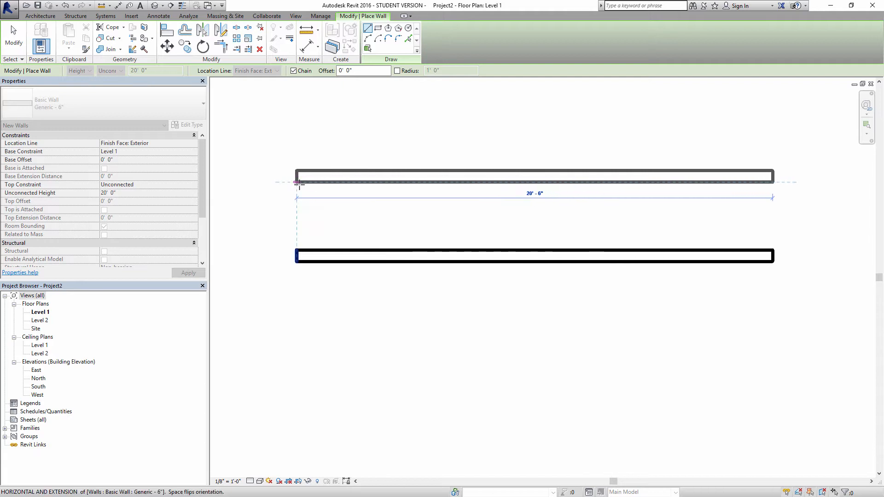
key("space")
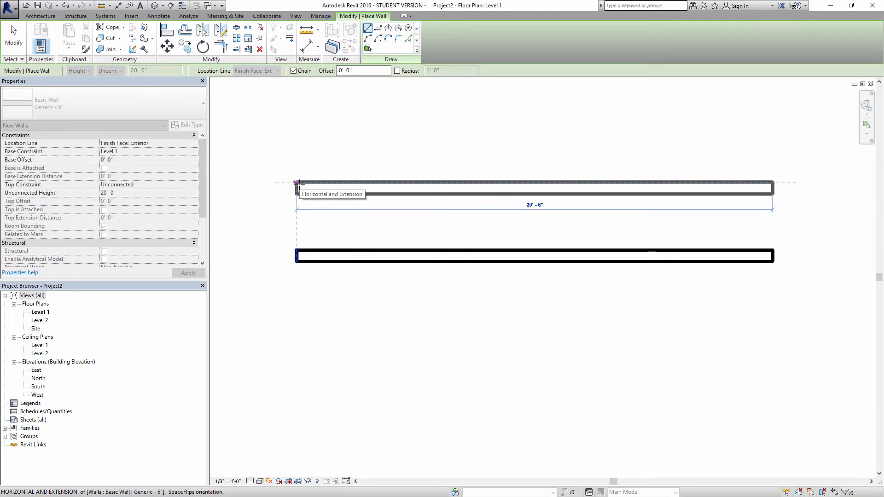
left_click(296, 183)
key("Escape")
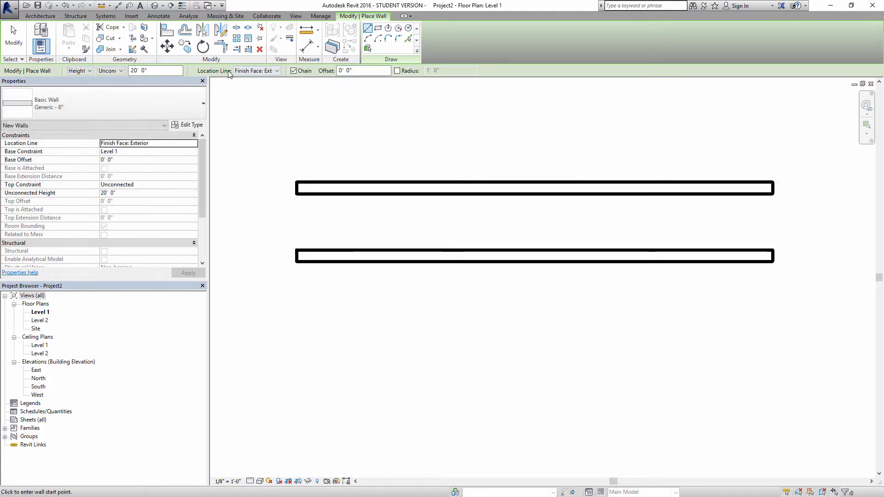
left_click(248, 71)
left_click(280, 100)
left_click(773, 158)
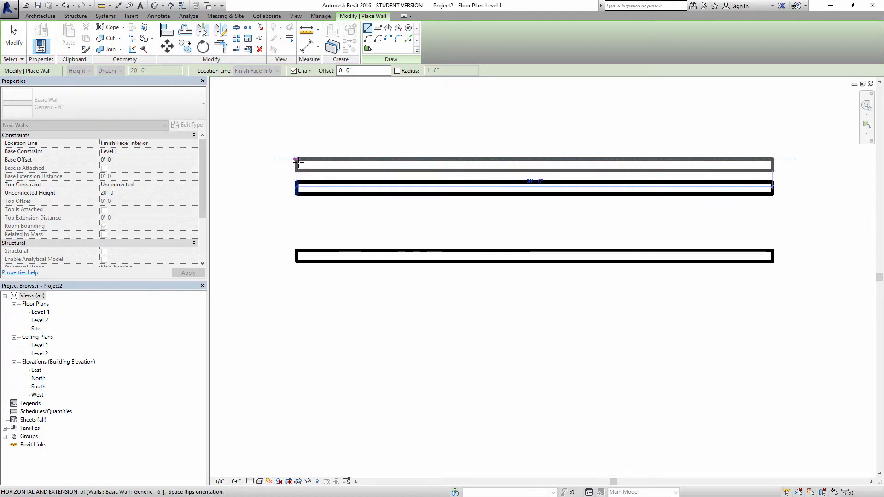
key("Escape")
left_click(272, 71)
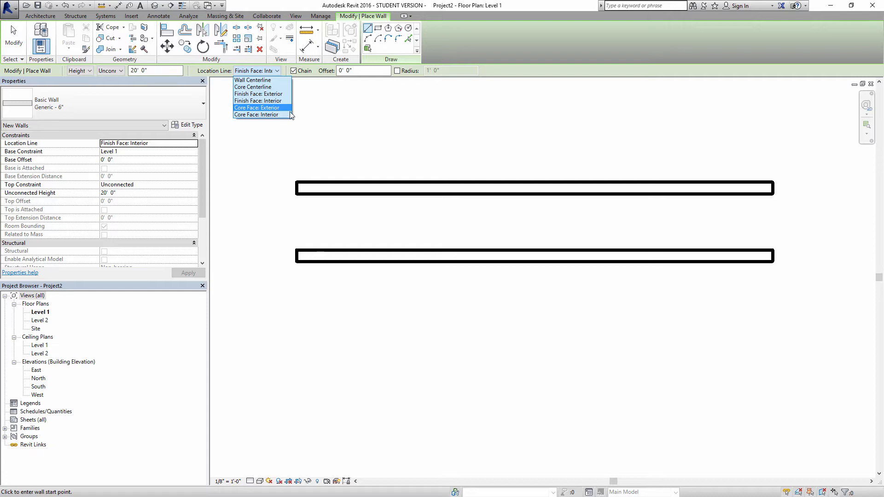
key("Escape")
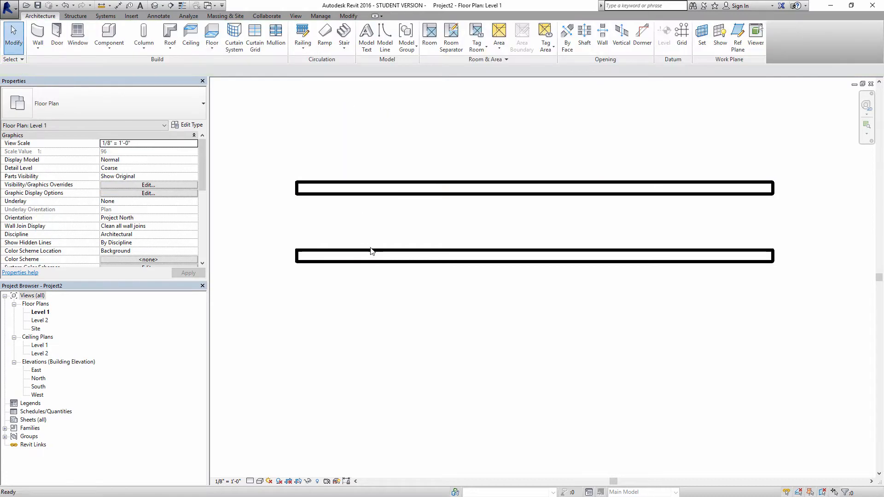
Open the default 3D view and display the two walls in the Shaded visual style
left_click(434, 256)
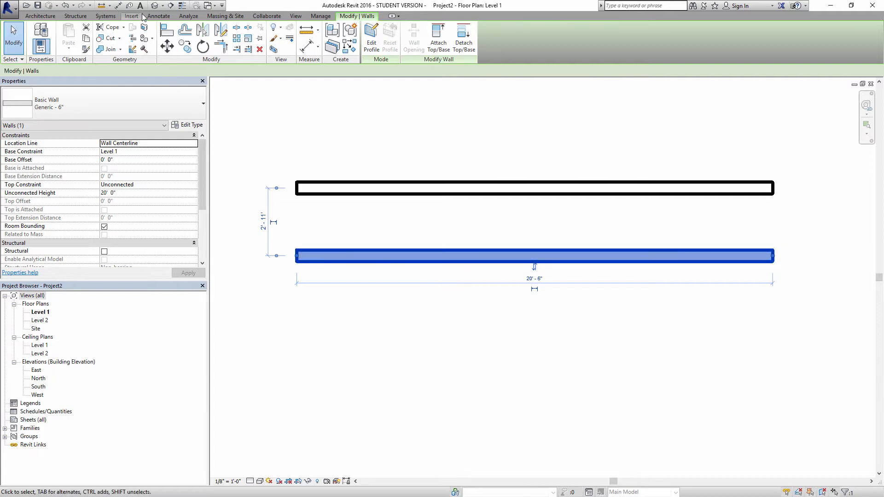
left_click(155, 6)
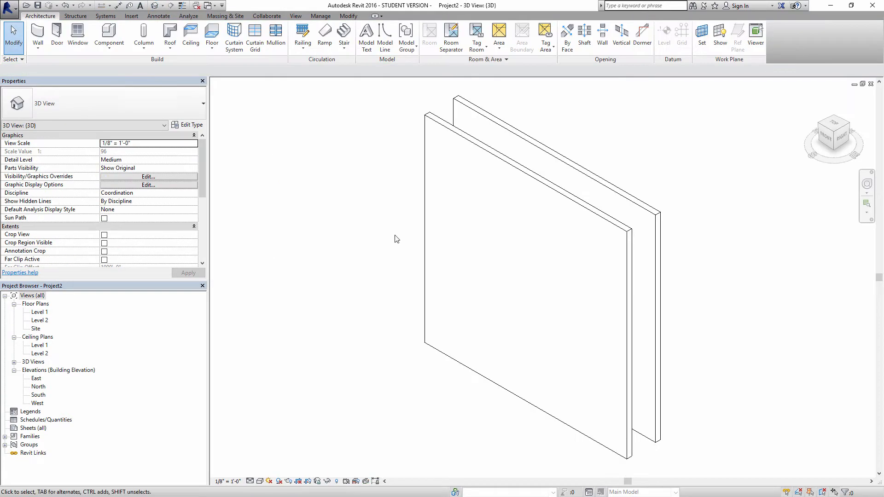
left_click(260, 481)
left_click(285, 443)
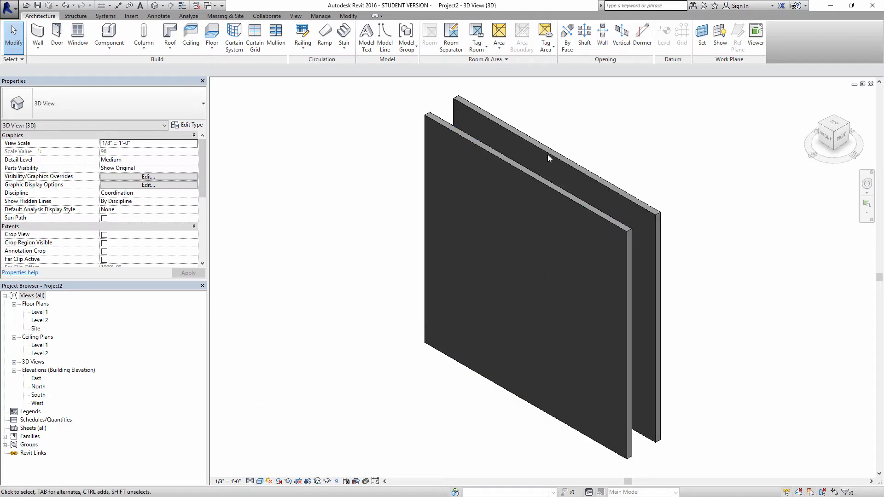
Change the front wall's type to Generic - 8" Masonry
left_click(488, 145)
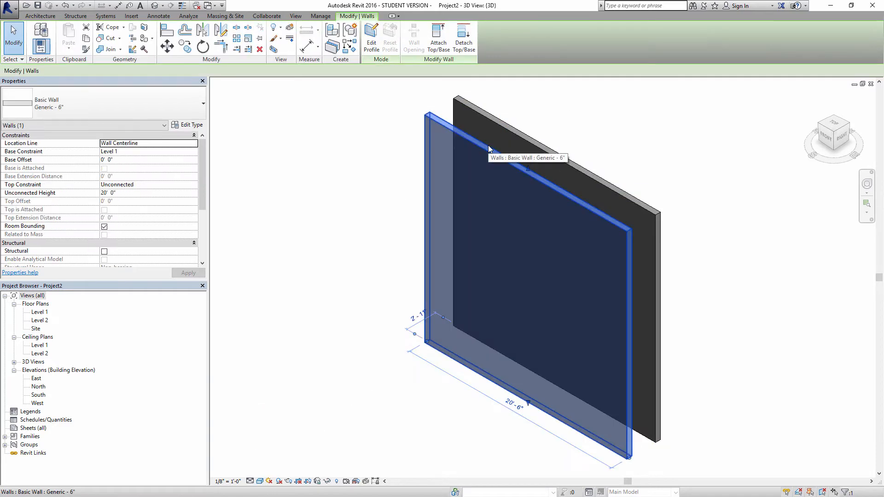
left_click(137, 98)
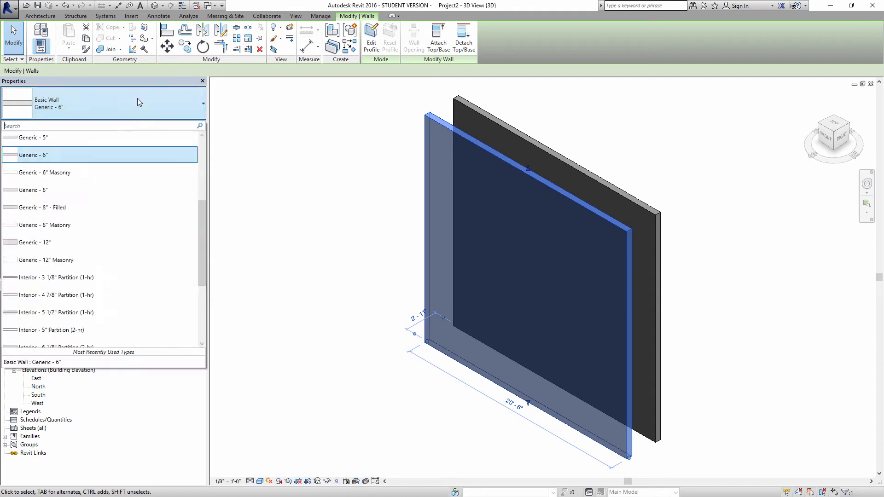
left_click(60, 225)
left_click(425, 242)
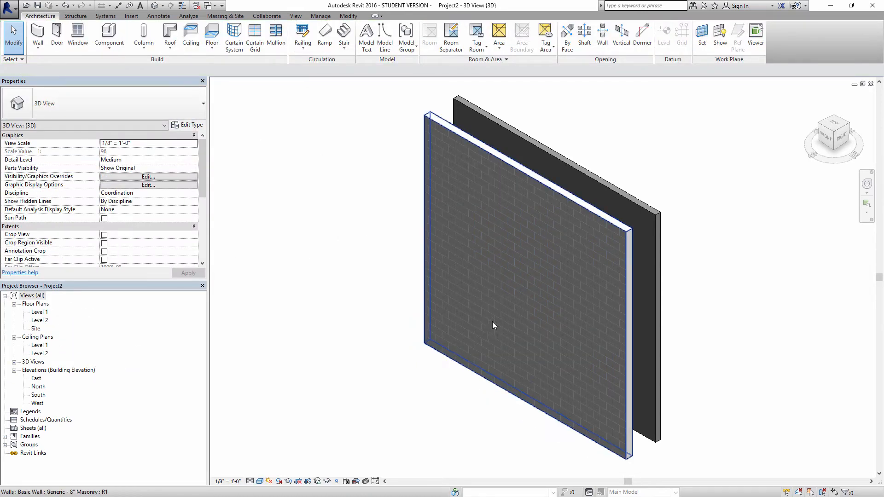
Pull the masonry wall's top edge down to a height of about 9' 4" with its shape handle
scroll(488, 292, "up", 1)
middle_click_drag(484, 259, 528, 233)
key("alt")
middle_click_drag(487, 264, 566, 244, "shift")
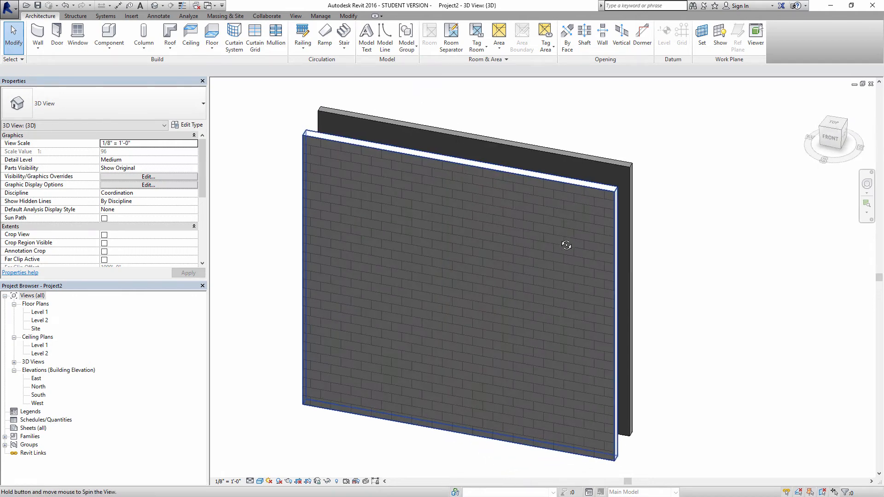
left_click(350, 142)
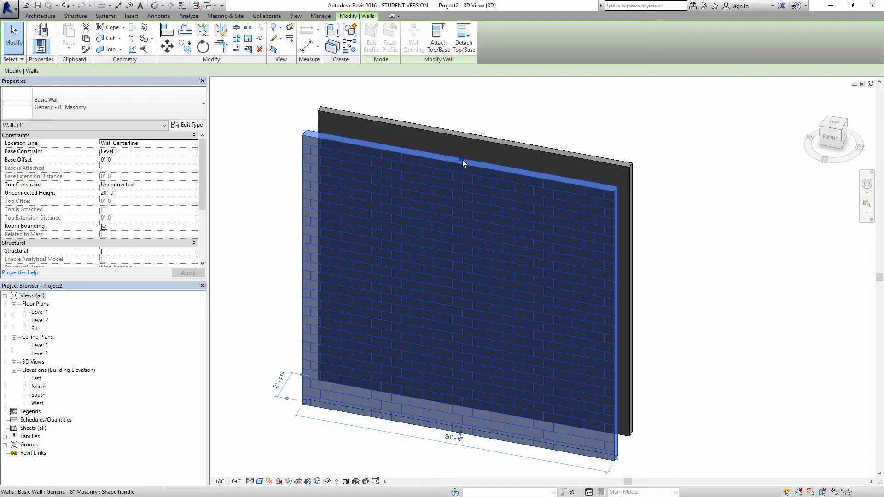
left_click_drag(462, 160, 462, 307)
left_click(486, 137)
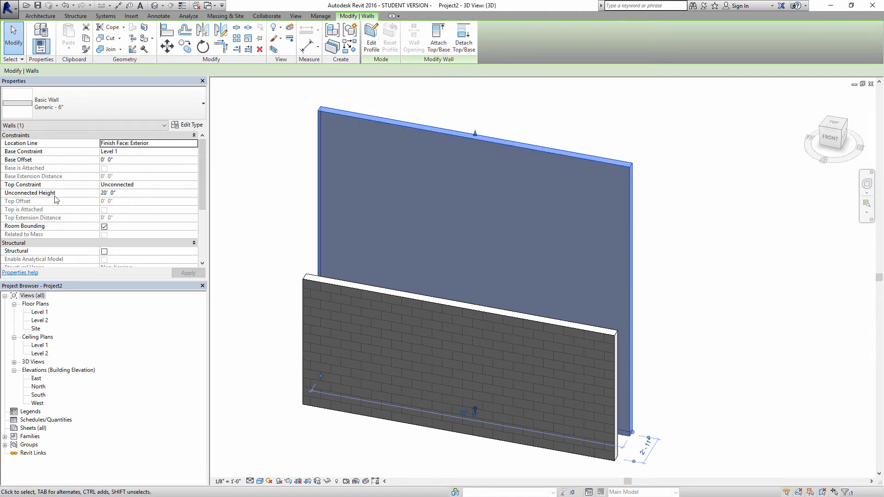
left_click(265, 275)
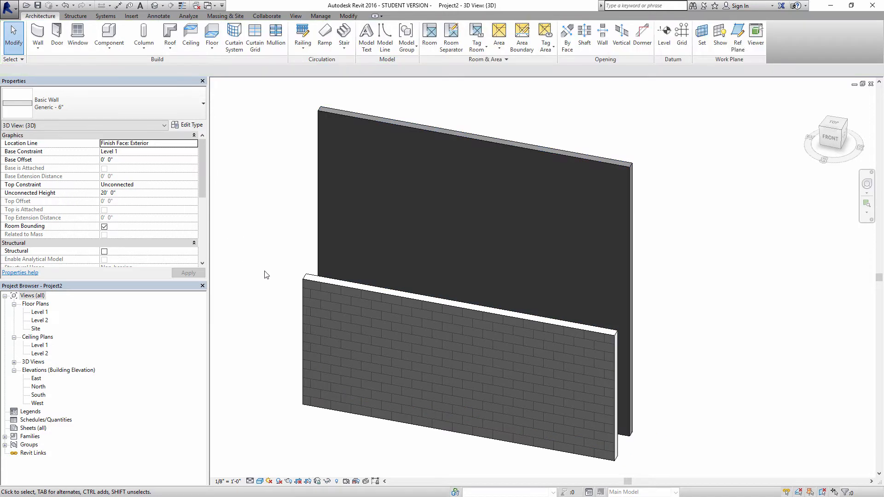
Set the masonry wall's unconnected height to 11' 6"
left_click(314, 282)
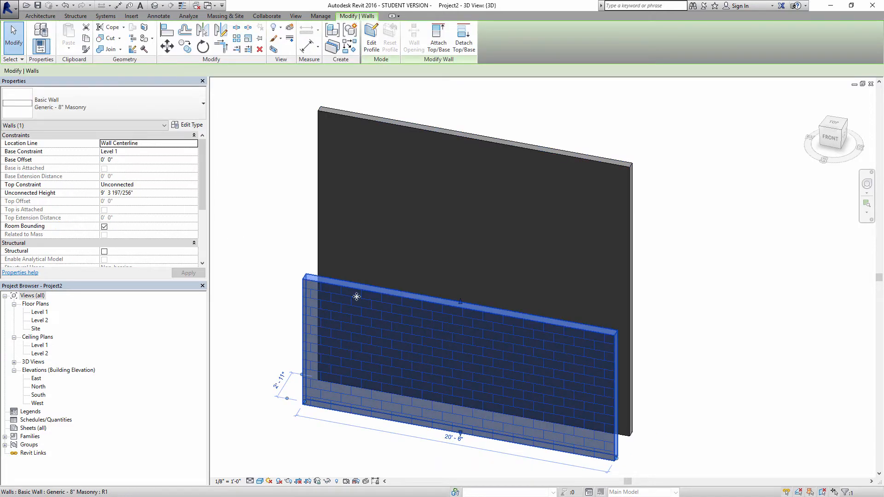
left_click(148, 193)
type("11")
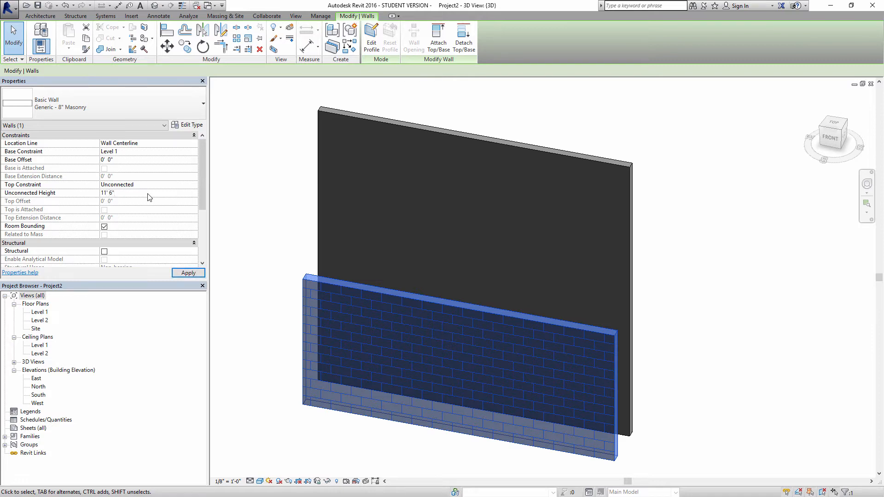
key("Return")
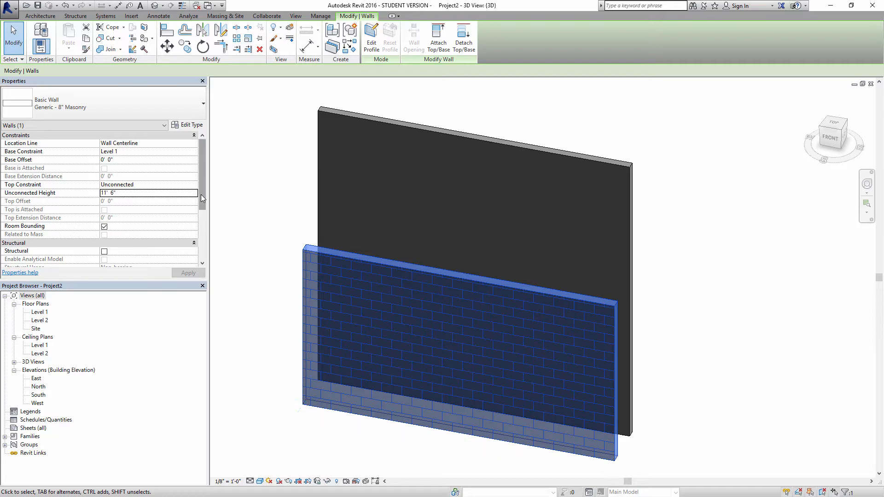
Review the masonry wall's structural, dimension, identity and phasing properties, including the options for Phase Created and Phase Demolished
scroll(200, 196, "down", 2)
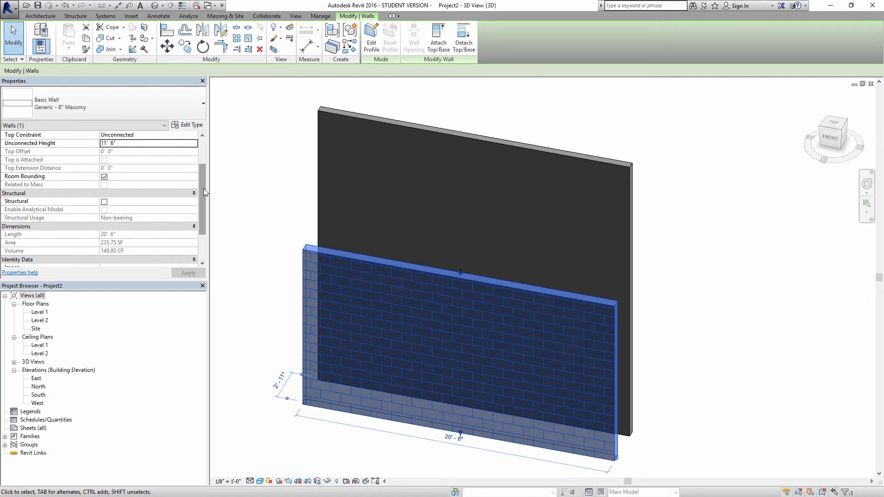
left_click_drag(203, 186, 204, 208)
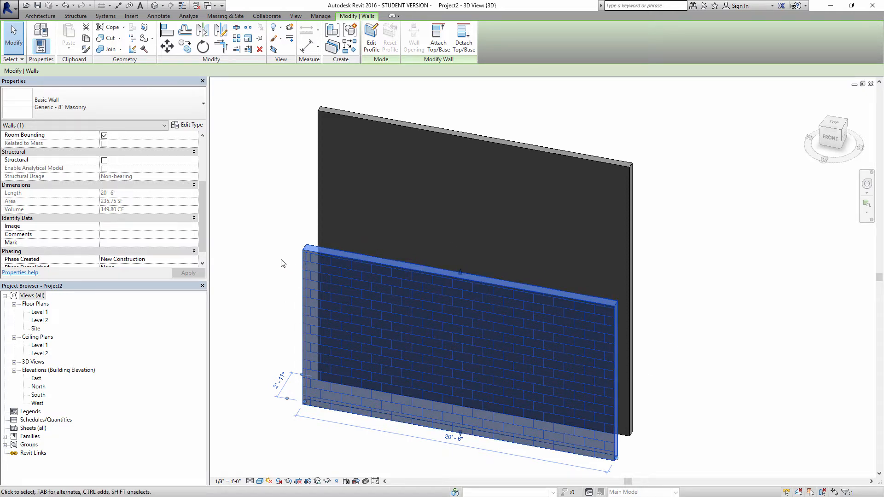
scroll(200, 244, "down", 1)
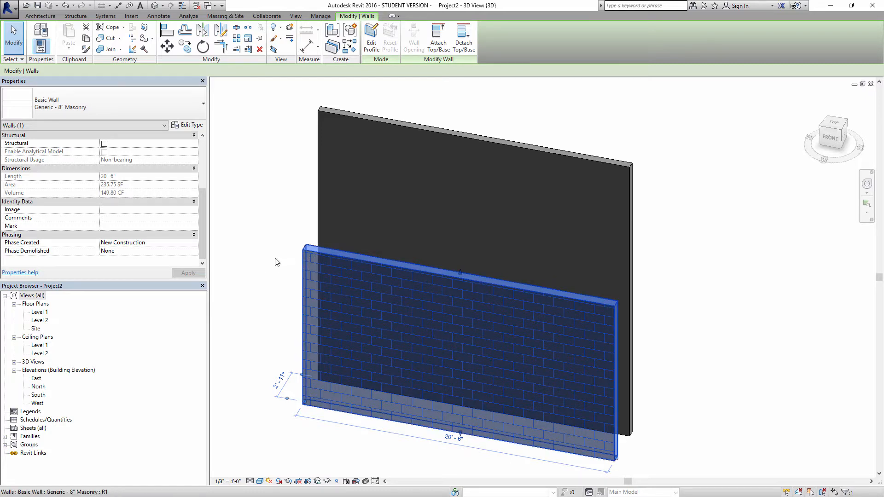
left_click(139, 243)
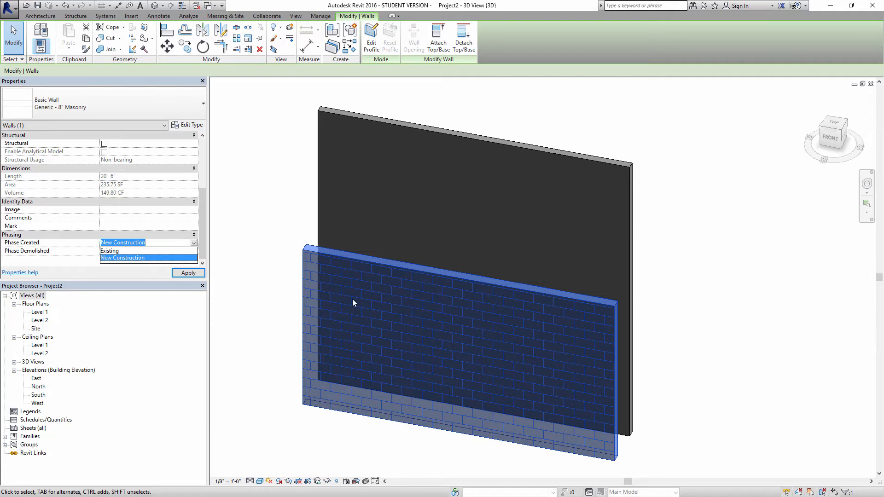
left_click(234, 235)
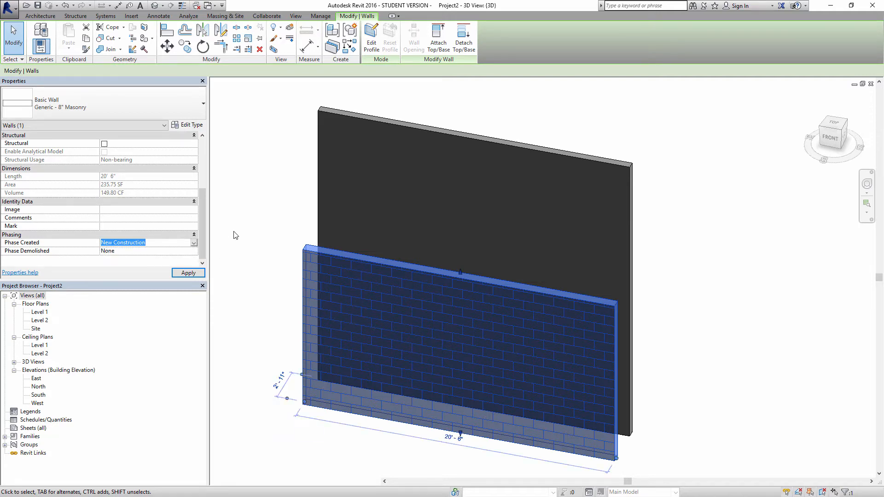
left_click(235, 235)
left_click(303, 255)
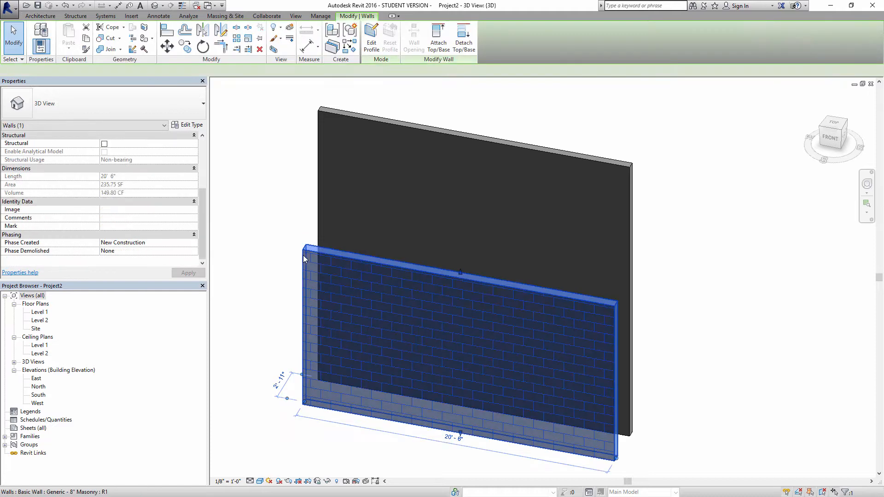
left_click(194, 250)
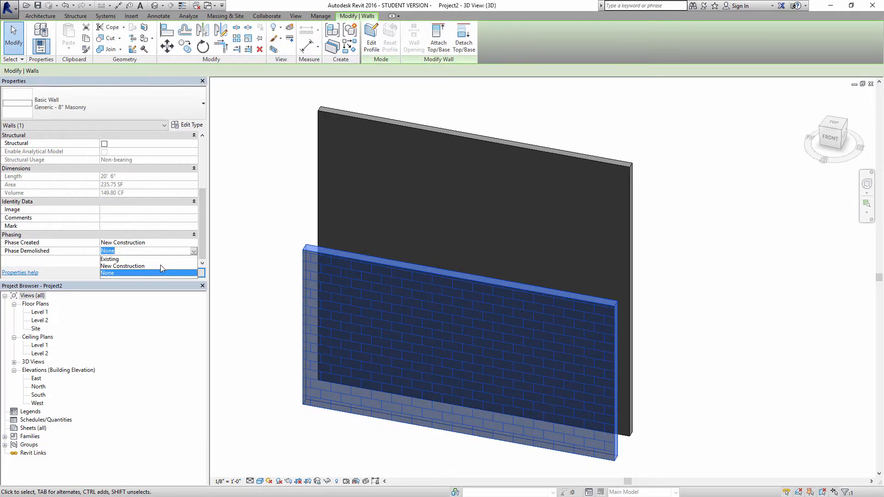
left_click(255, 237)
left_click(255, 236)
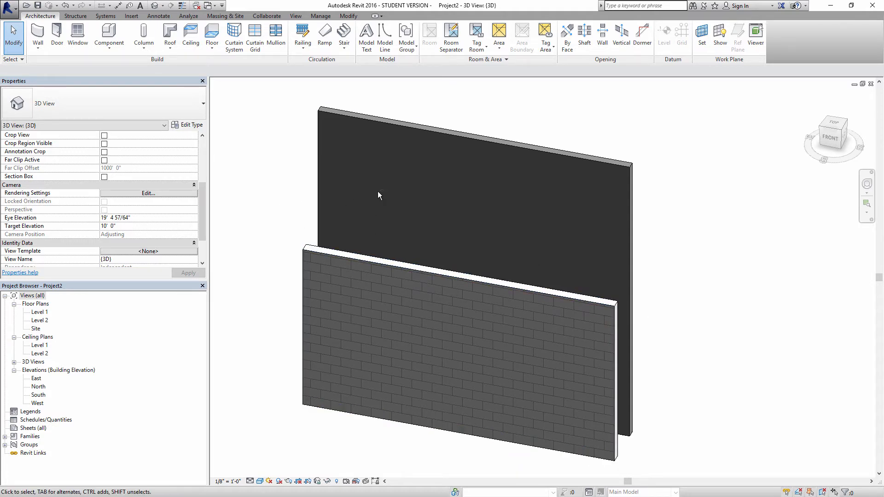
Change the rear wall's type to Interior - 4 7/8" Partition (1-hr)
middle_click_drag(377, 194, 392, 132, "shift")
left_click(388, 124)
left_click(138, 105)
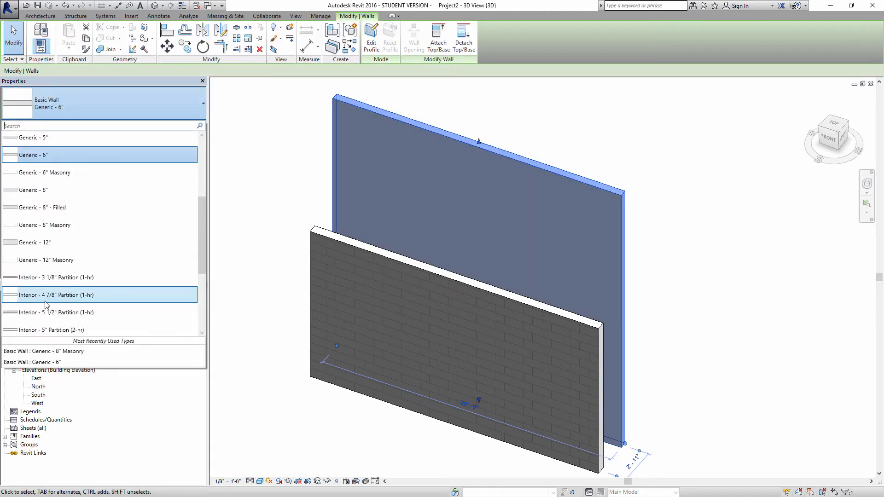
left_click(80, 299)
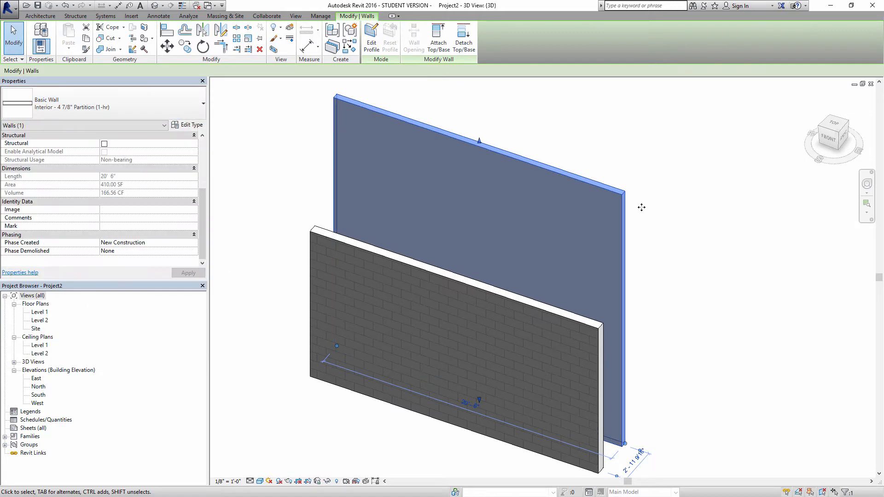
left_click(669, 189)
Select the rear partition wall and open the layer structure of its wall type
middle_click_drag(670, 190, 518, 189, "shift")
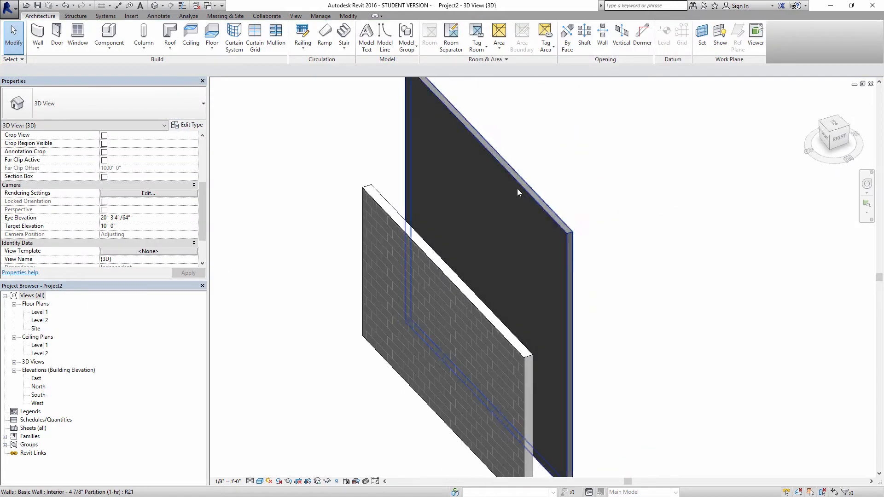
left_click(522, 186)
left_click_drag(201, 211, 213, 134)
left_click(460, 112)
left_click(416, 114)
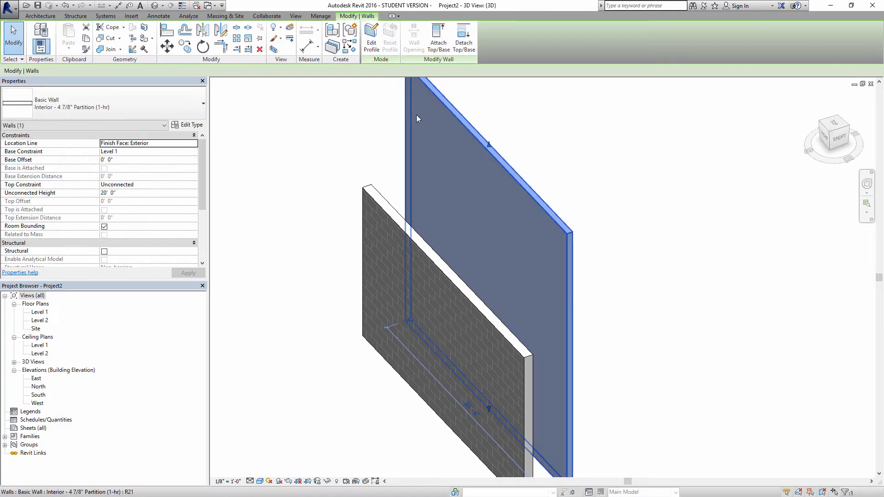
left_click(186, 125)
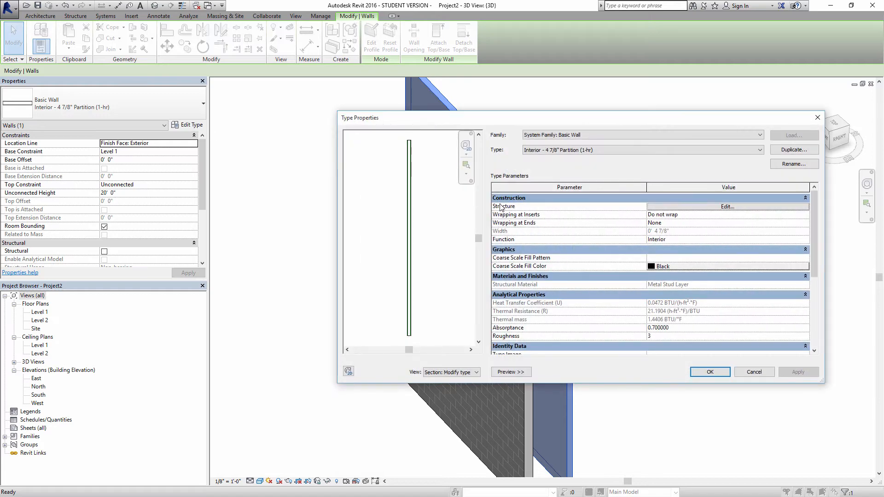
left_click(709, 208)
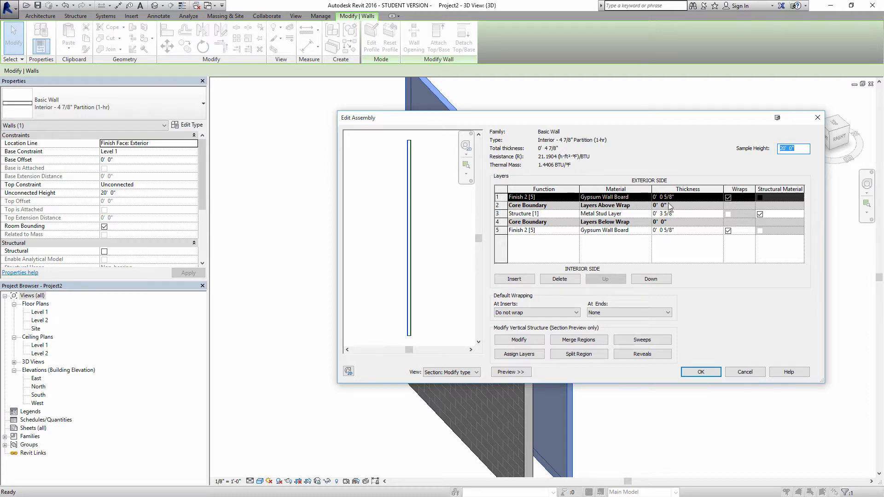
Examine the partition's finish and stud layers one by one in the section preview, and leave the assembly without changes
scroll(407, 315, "up", 5)
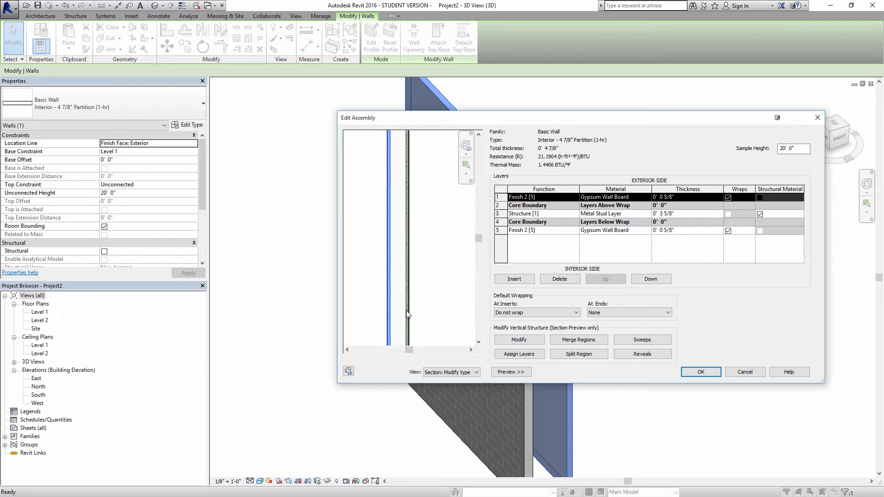
scroll(407, 314, "up", 2)
middle_click_drag(406, 314, 442, 272)
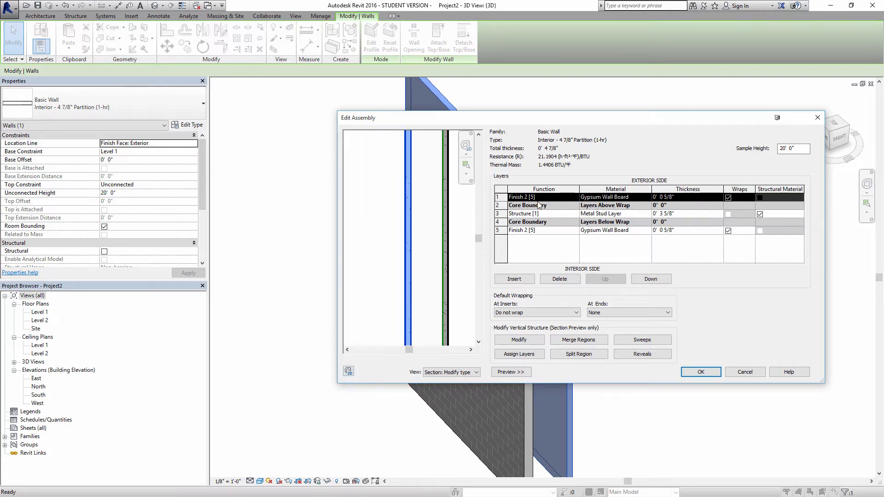
left_click(523, 214)
left_click(497, 230)
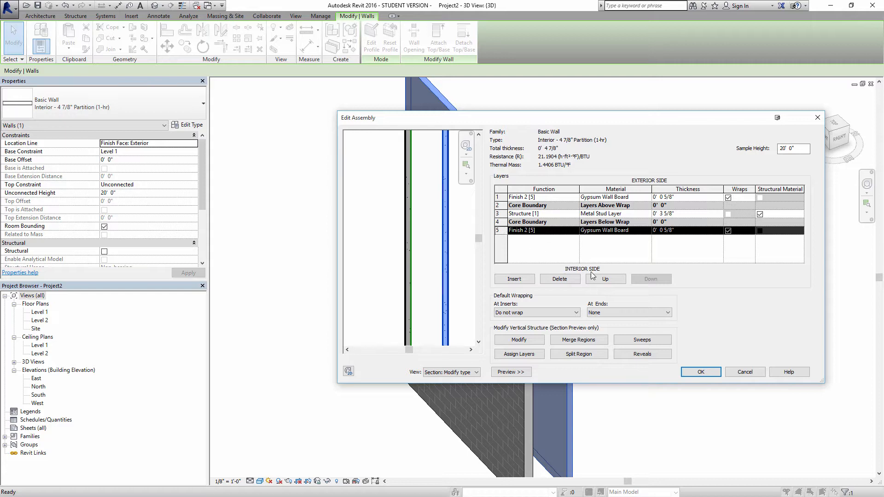
left_click(498, 214)
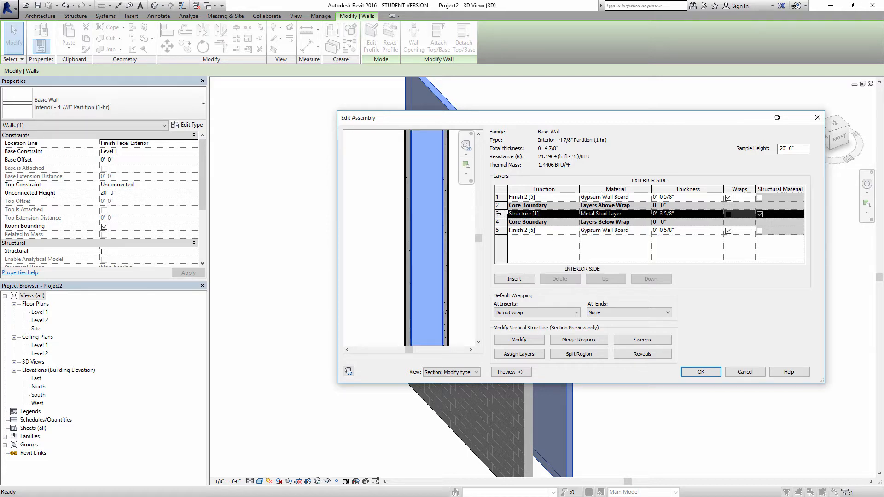
left_click(497, 197)
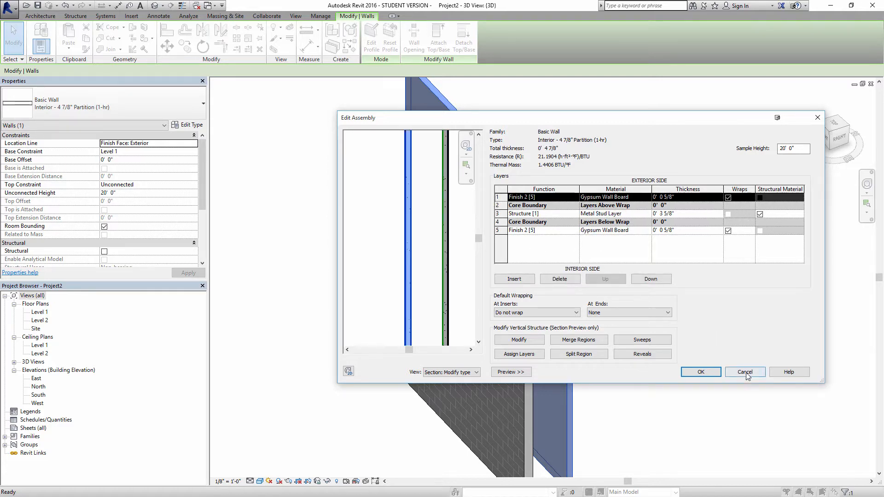
left_click(745, 372)
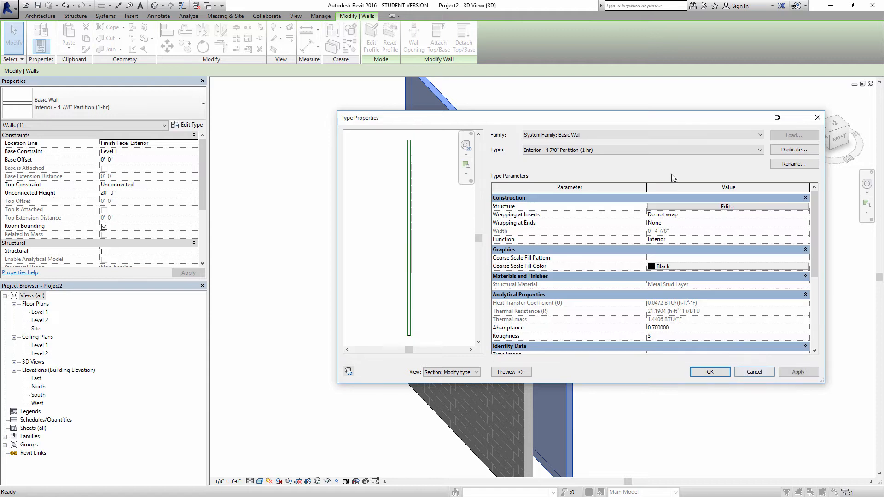
Duplicate the partition wall type under the name Interior - 4 7/8" Partition with Wood Cladding
left_click(794, 153)
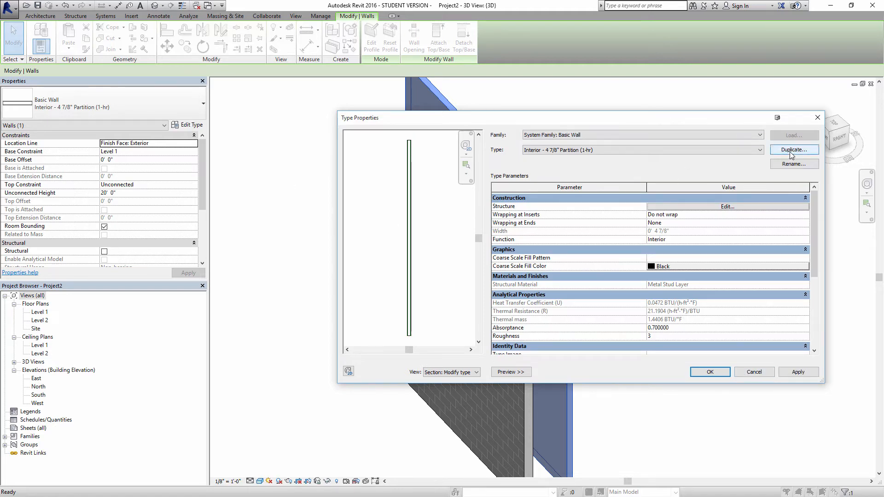
left_click(792, 151)
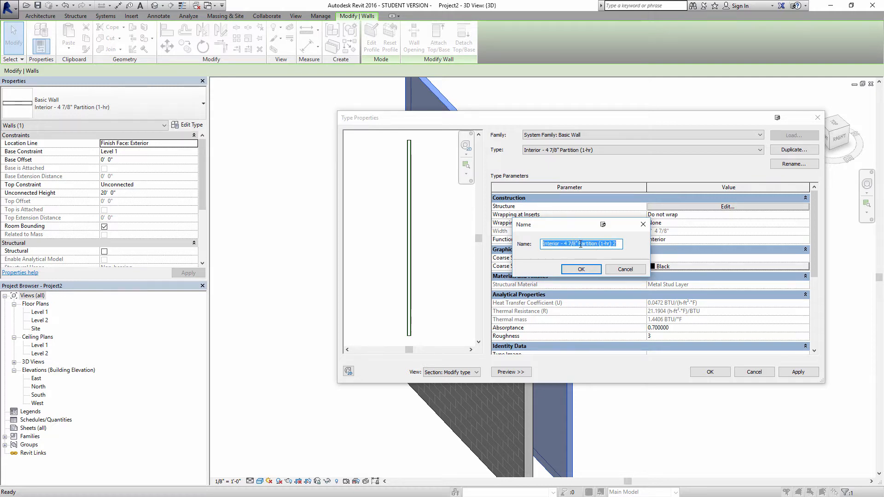
left_click_drag(599, 244, 627, 248)
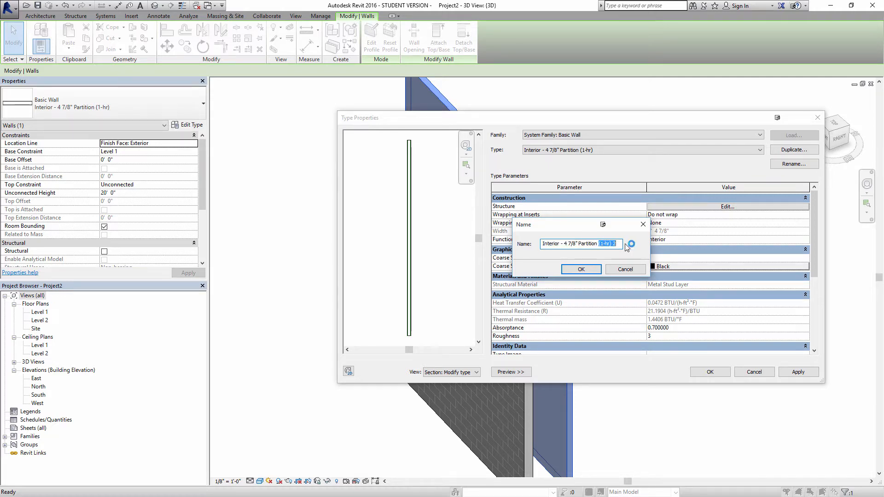
type("with E")
type("ood Cladding")
key("Return")
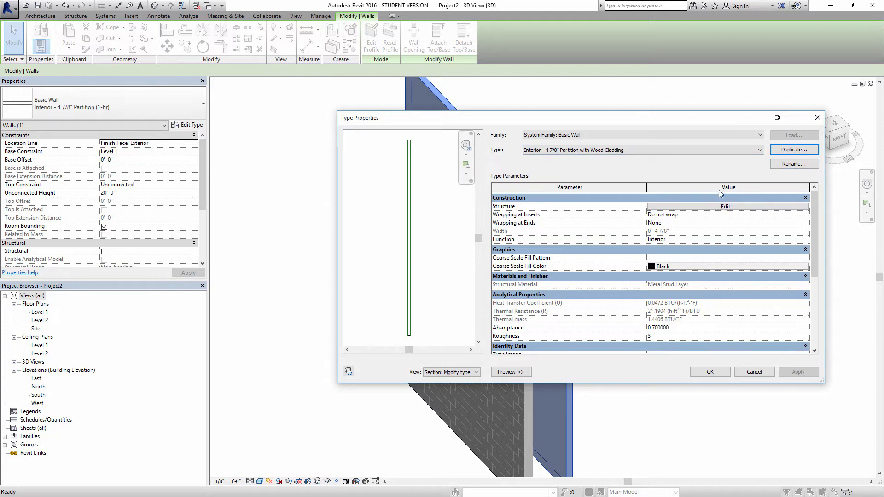
Insert a new outermost exterior-side layer in the wood cladding type's structure with the function Finish 1 [4]
left_click(707, 206)
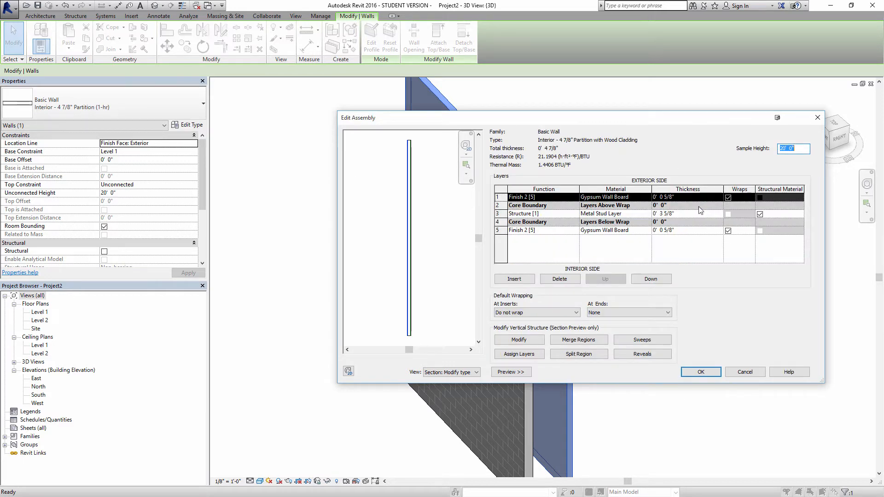
left_click(518, 278)
left_click(574, 197)
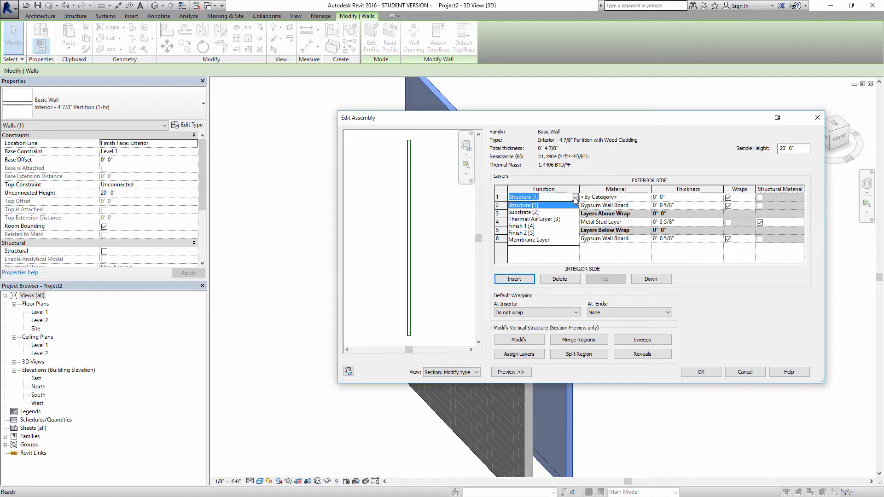
left_click(534, 226)
Choose Softwood, Lumber as the material for the new Finish 1 layer
left_click(643, 197)
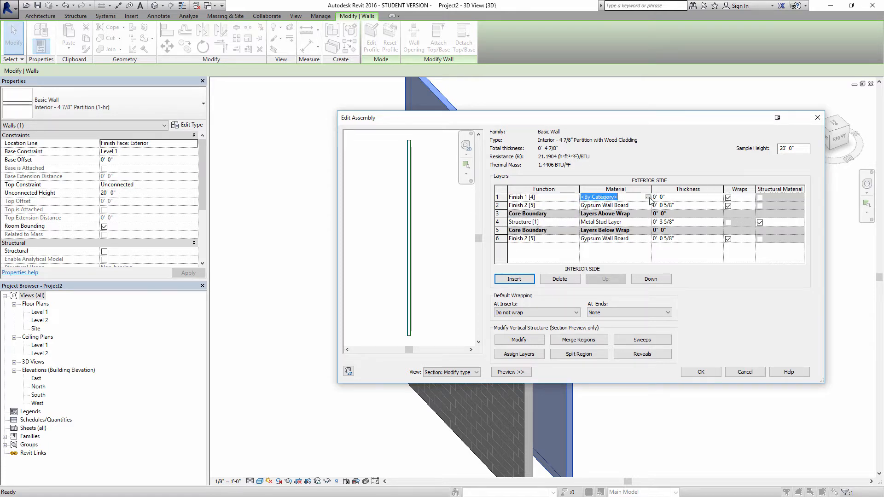
left_click(648, 197)
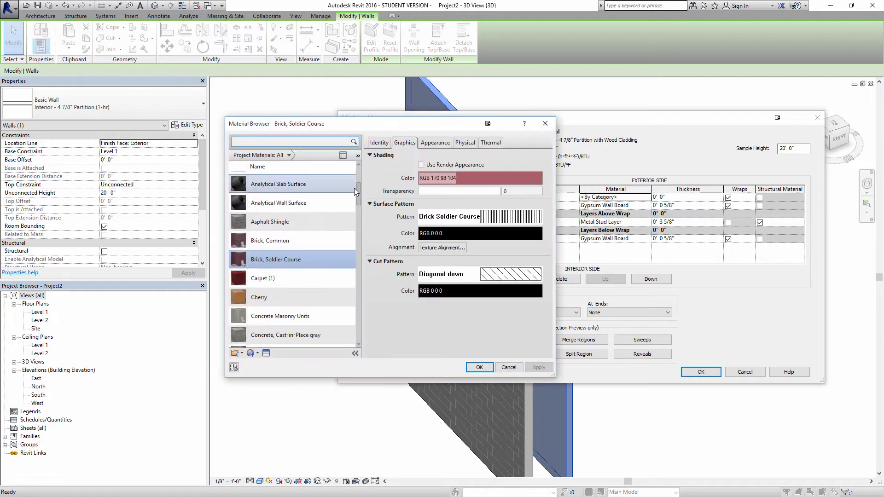
left_click_drag(355, 190, 362, 305)
left_click(299, 267)
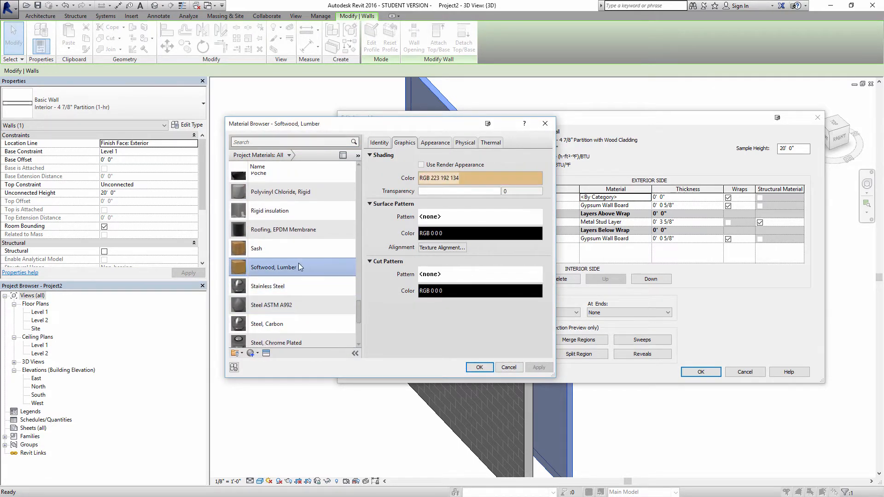
Give the Softwood, Lumber material the Vertical-small drafting surface pattern and apply the material to the layer
left_click(493, 220)
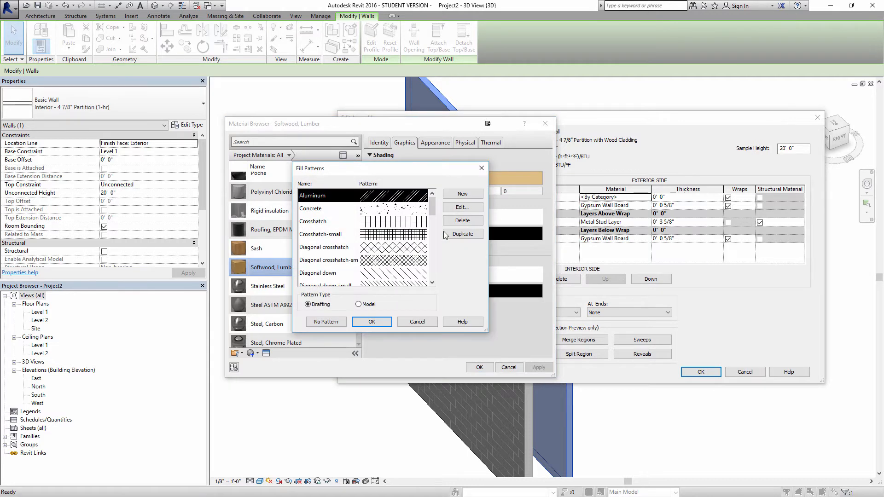
left_click_drag(432, 207, 431, 266)
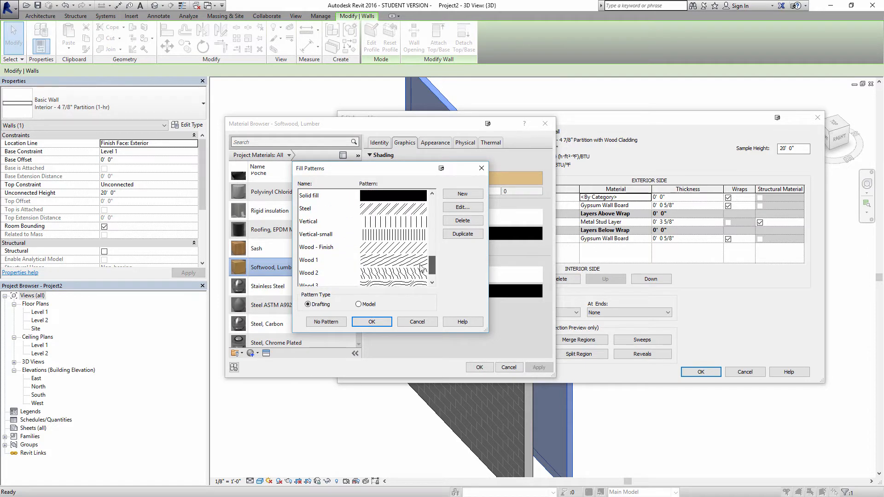
left_click(318, 234)
left_click(372, 321)
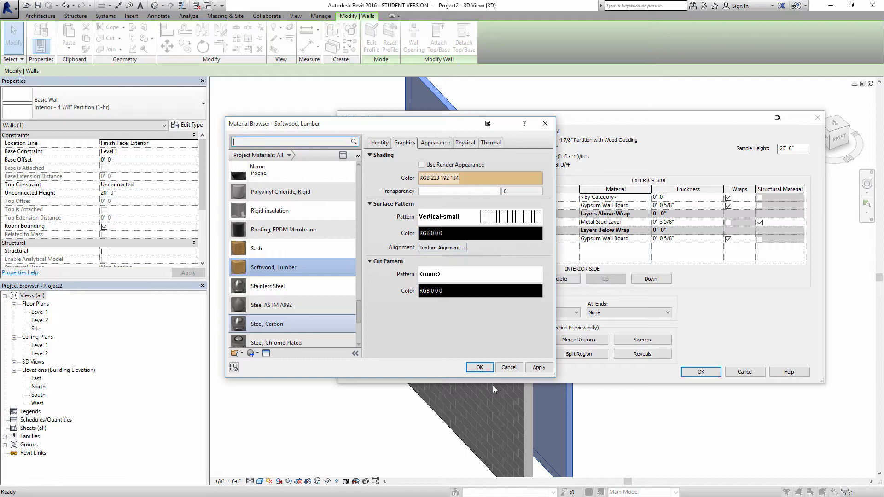
left_click(479, 367)
Set the softwood layer's thickness to .75" and inspect the layer in the section preview
left_click(678, 198)
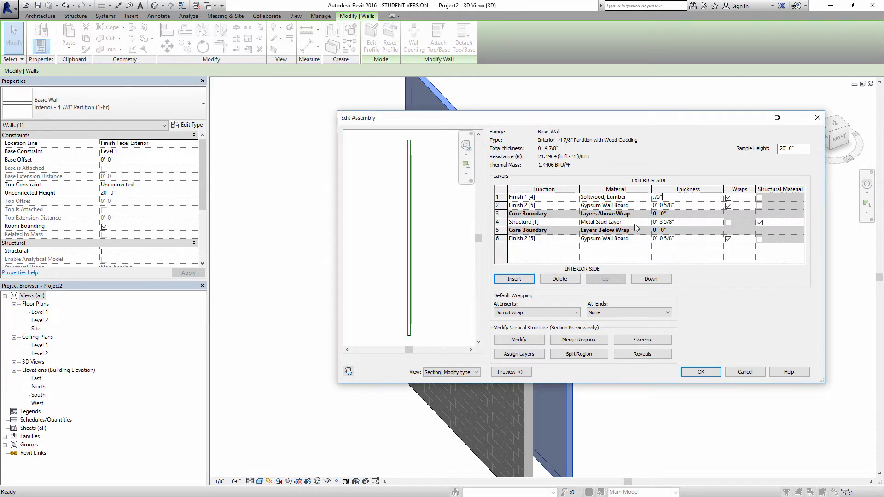
left_click(398, 246)
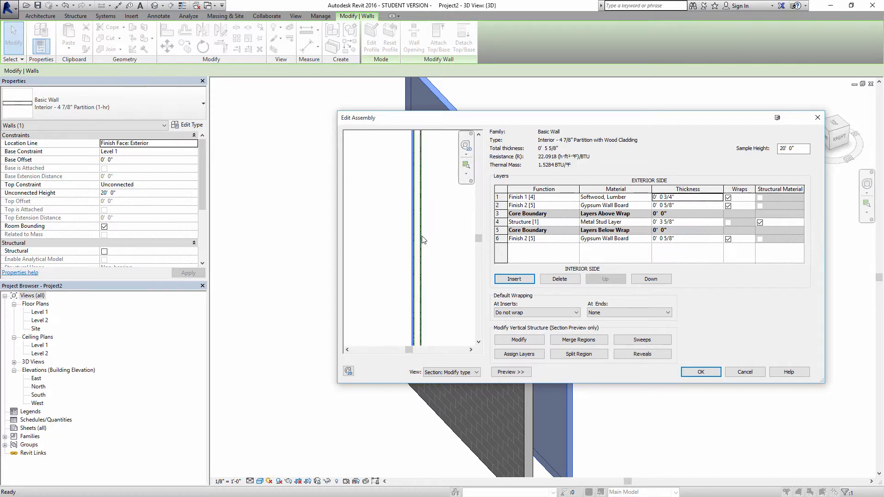
scroll(421, 237, "up", 6)
middle_click_drag(405, 237, 363, 236)
scroll(391, 237, "down", 2)
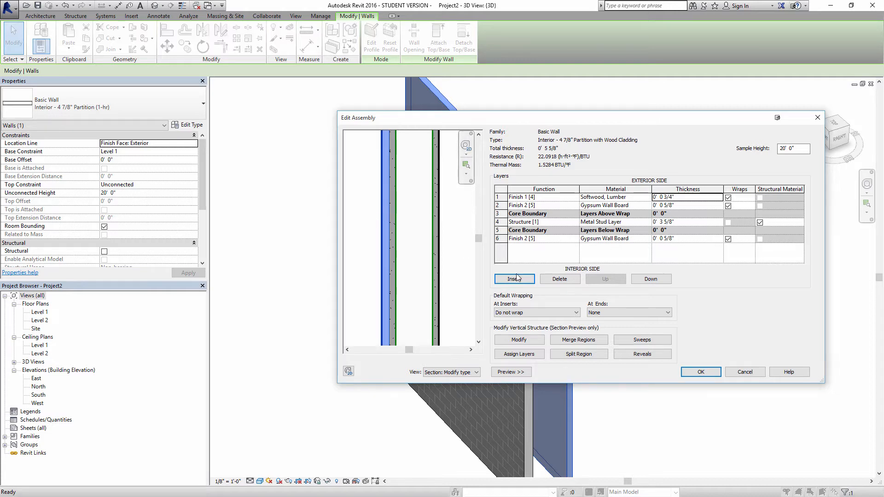
Set the gypsum layer beneath the softwood to Finish 1 [4] and the softwood layer to Finish 2 [5], and apply the wall type changes
left_click(700, 373)
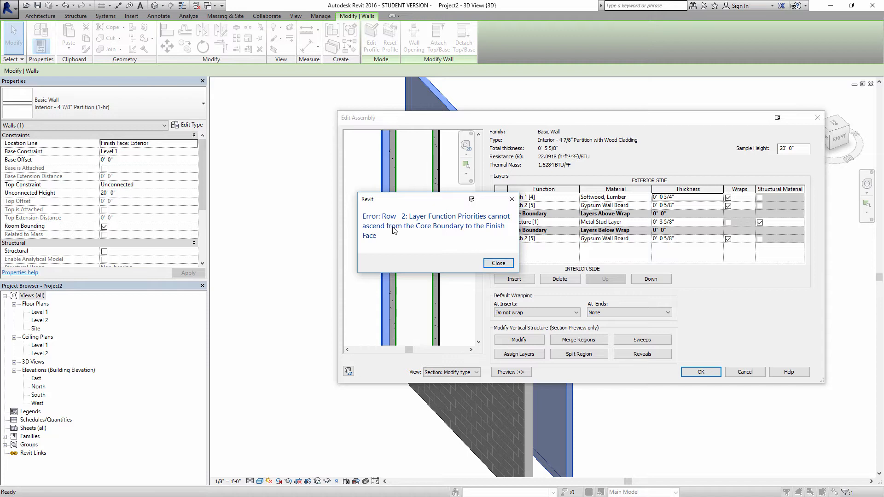
left_click(496, 261)
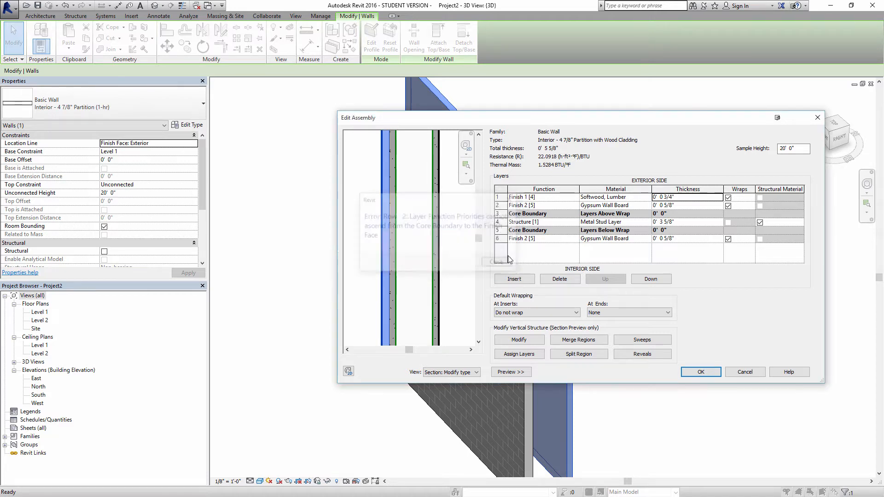
left_click(575, 206)
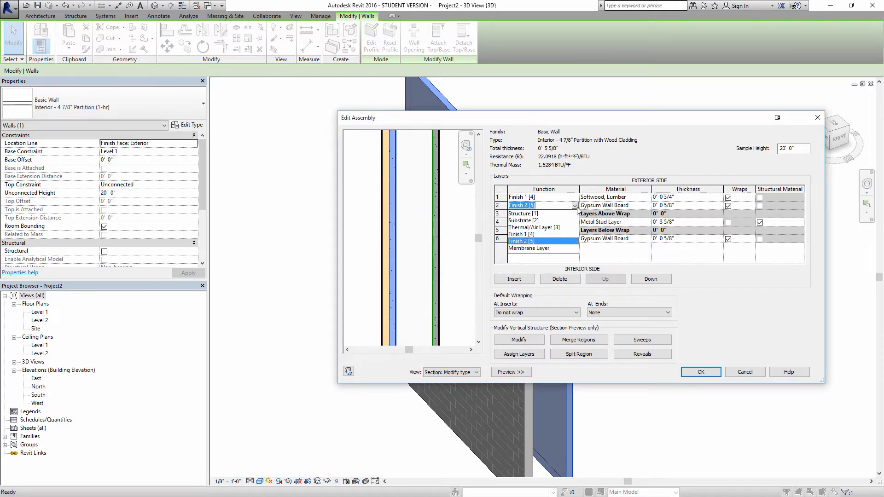
left_click(536, 237)
left_click(576, 197)
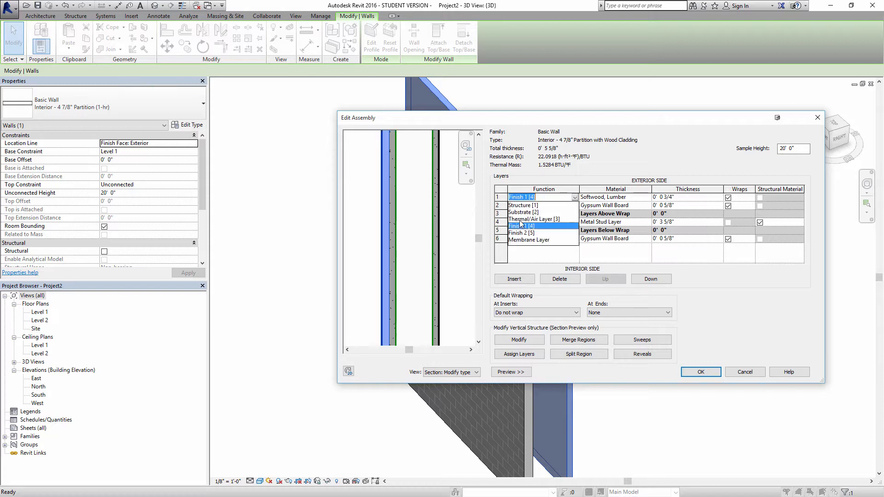
left_click(526, 233)
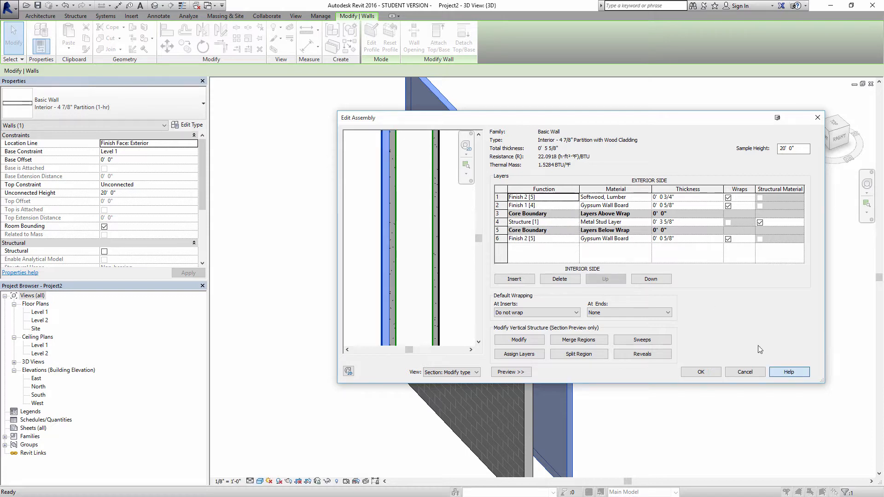
left_click(711, 371)
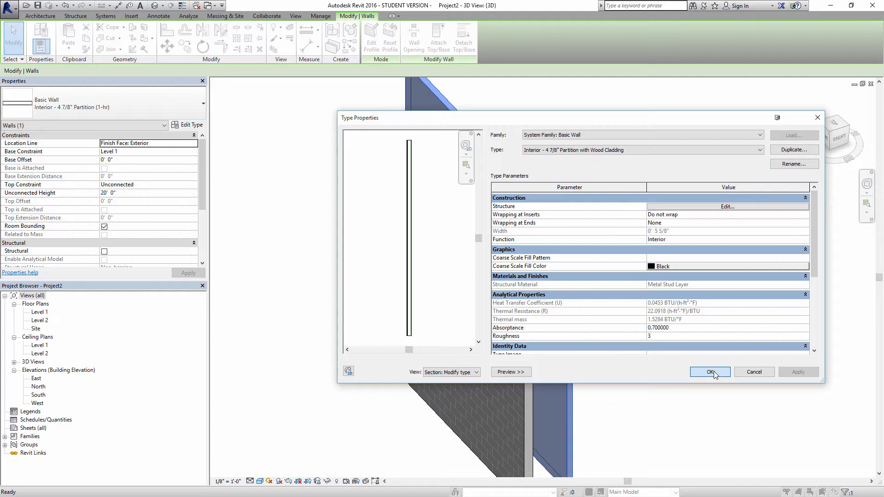
left_click(713, 371)
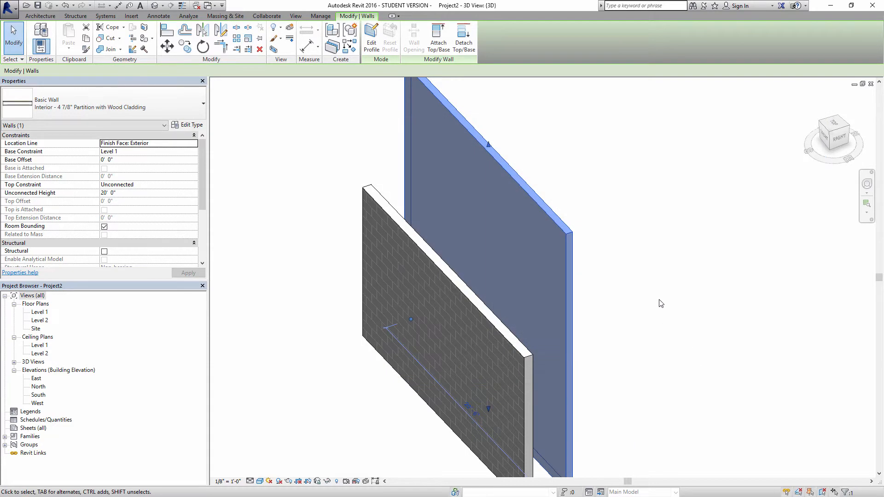
Flip the wood-clad wall so its cladding faces the masonry wall
left_click(658, 302)
middle_click_drag(627, 256, 323, 197, "shift")
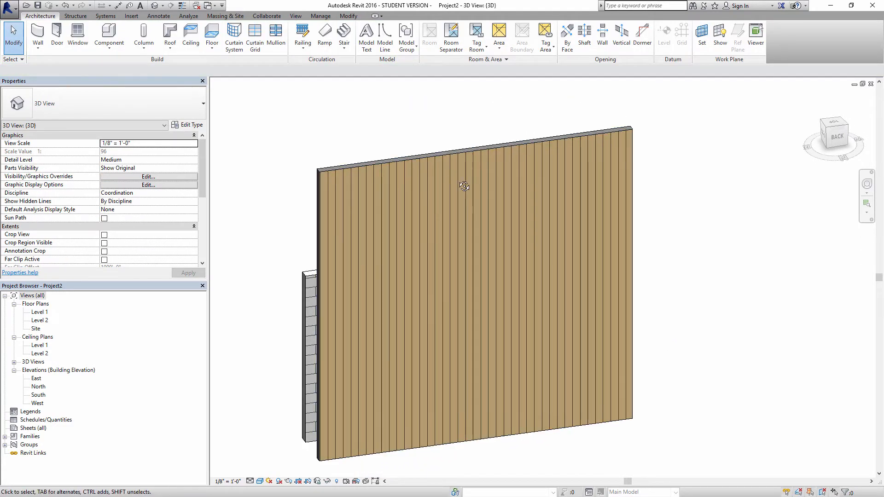
middle_click_drag(464, 186, 530, 171, "shift")
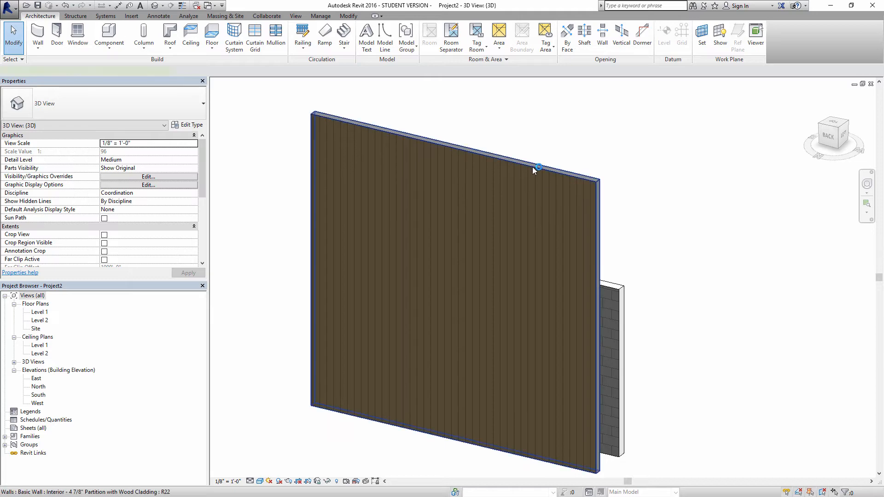
left_click(532, 167)
middle_click_drag(410, 176, 450, 173, "shift")
left_click(628, 216)
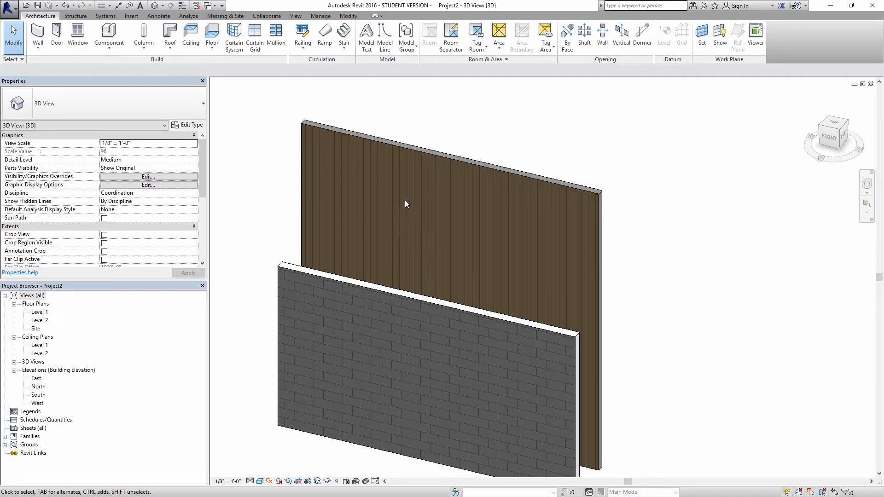
Delete the Generic - 8" Masonry wall in front of the wood-clad wall
middle_click_drag(407, 201, 433, 158, "shift")
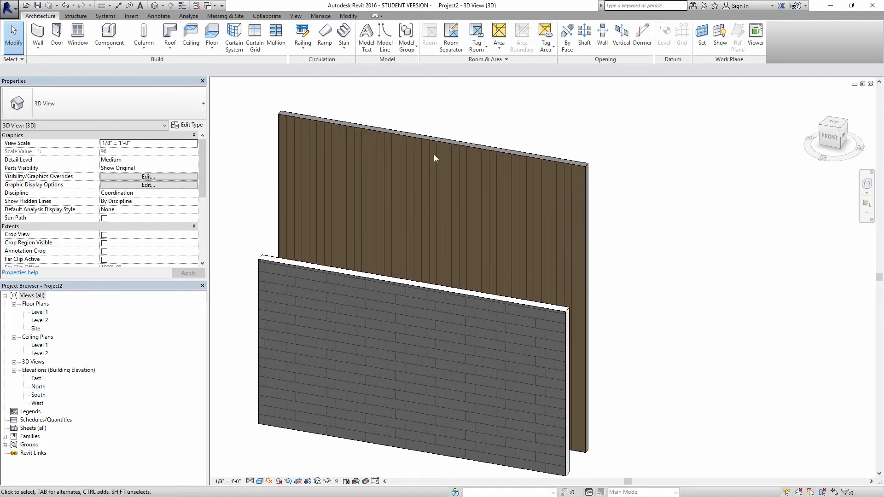
left_click(438, 290)
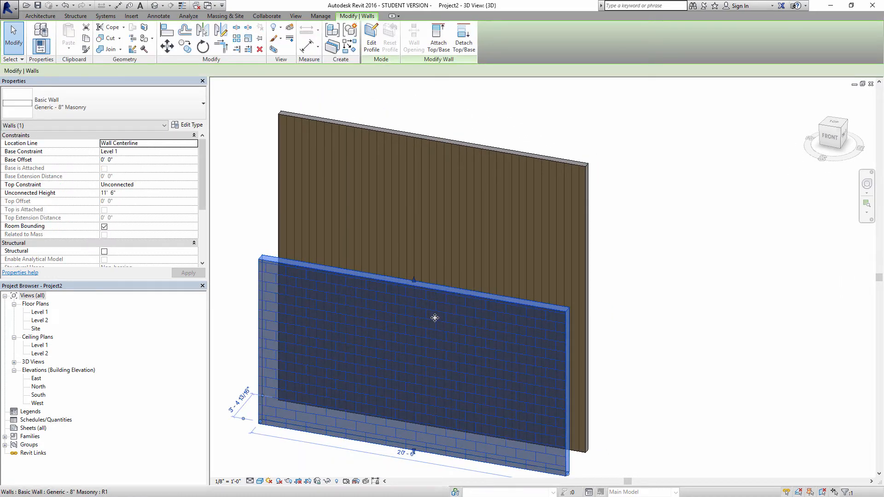
key("Delete")
Edit the wood-clad wall's profile and sketch a chain across it: a downward slope, a vertical drop of about 1' 6", and a line parallel to the top edge
left_click(429, 138)
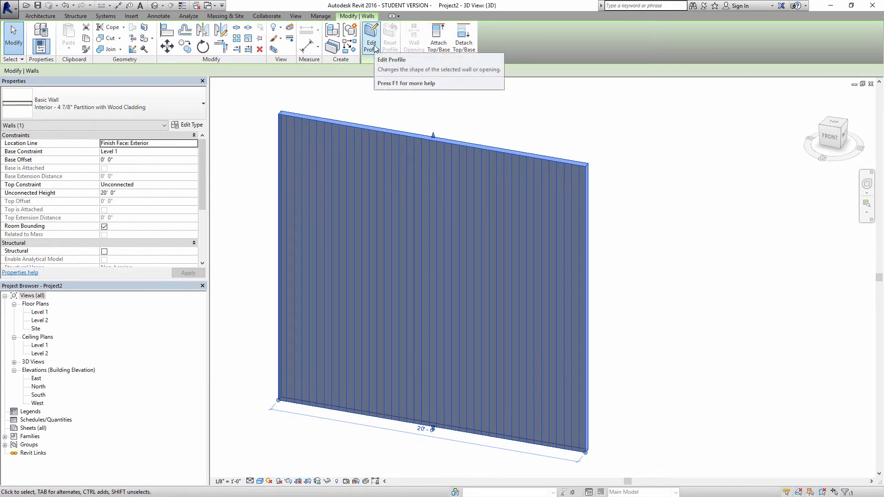
left_click(373, 46)
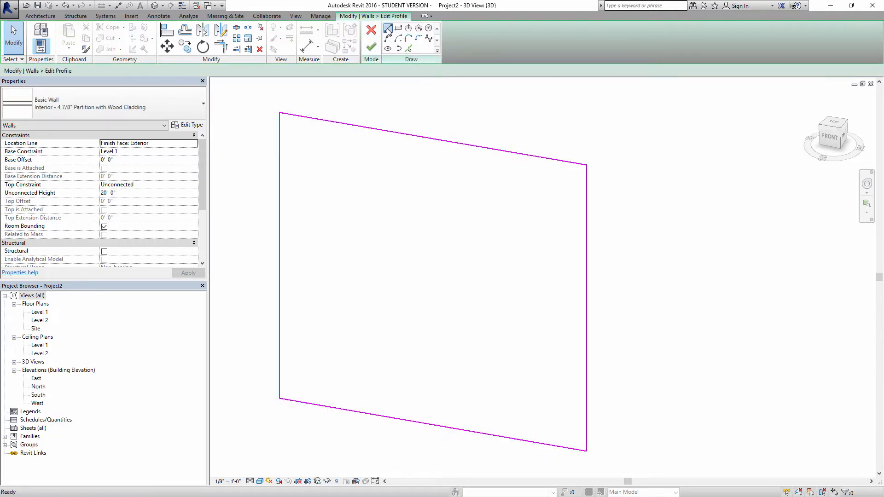
left_click(387, 29)
left_click(280, 133)
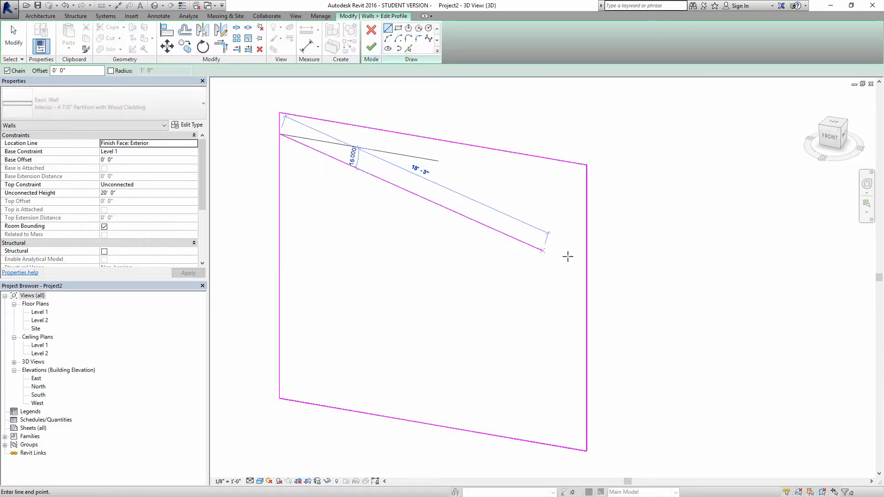
left_click(413, 219)
left_click(413, 239)
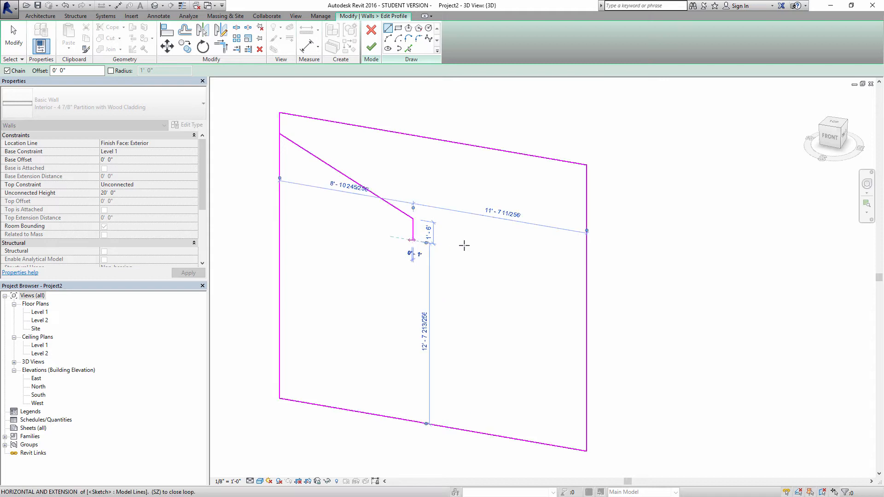
left_click(586, 269)
key("Escape")
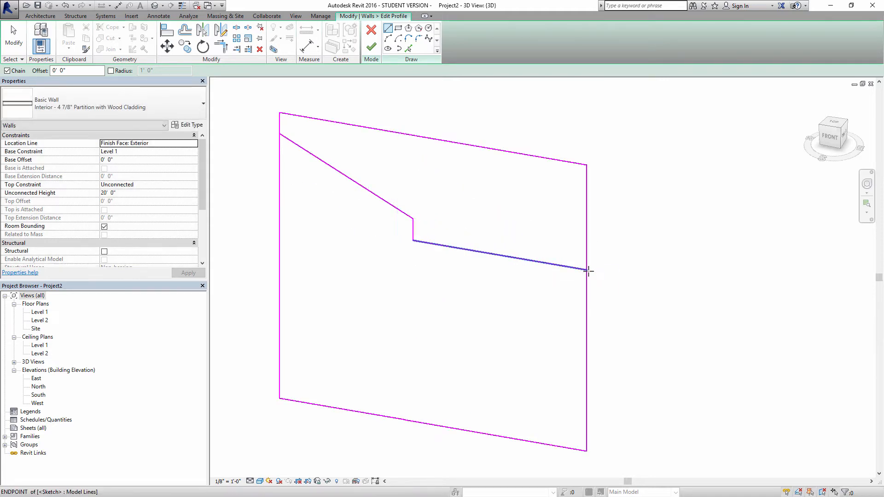
Trim both side edges of the profile to the new stepped line, keeping the portions below it
key("t")
key("r")
left_click(586, 291)
left_click(563, 266)
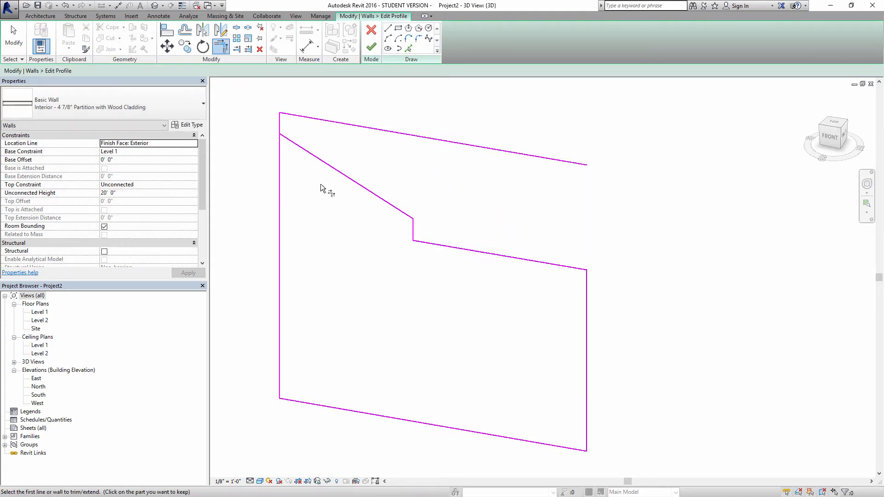
left_click(321, 161)
left_click(280, 159)
key("Escape")
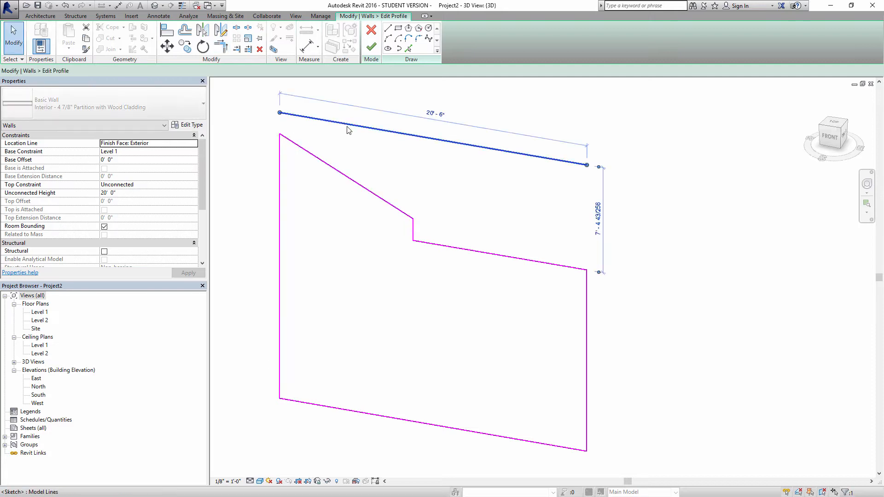
Delete the leftover original top line and finish the wall's profile edit
left_click(393, 132)
key("Delete")
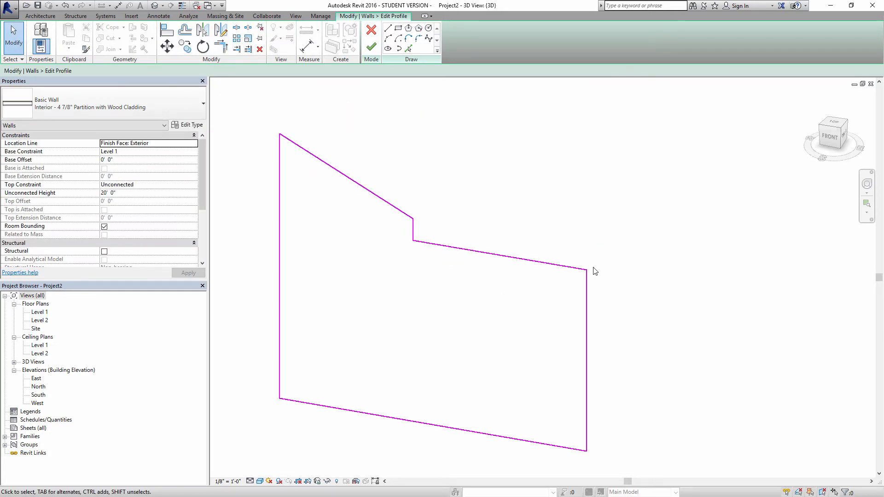
left_click(371, 47)
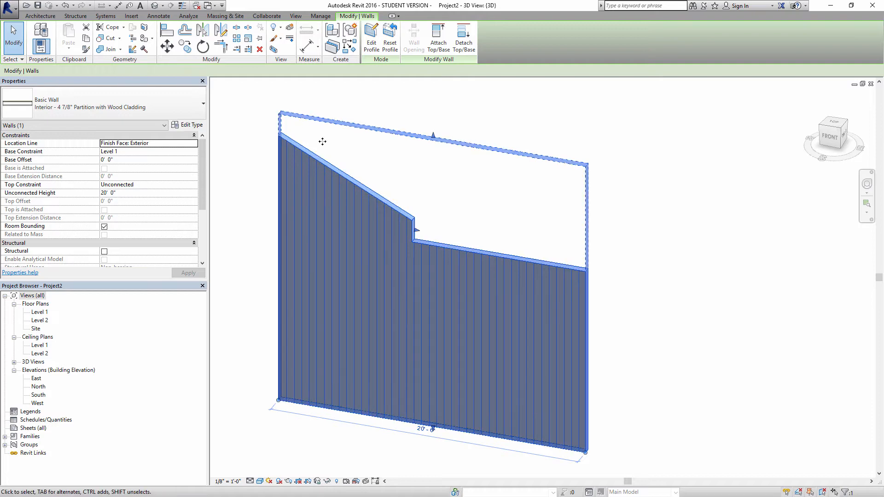
left_click(549, 257)
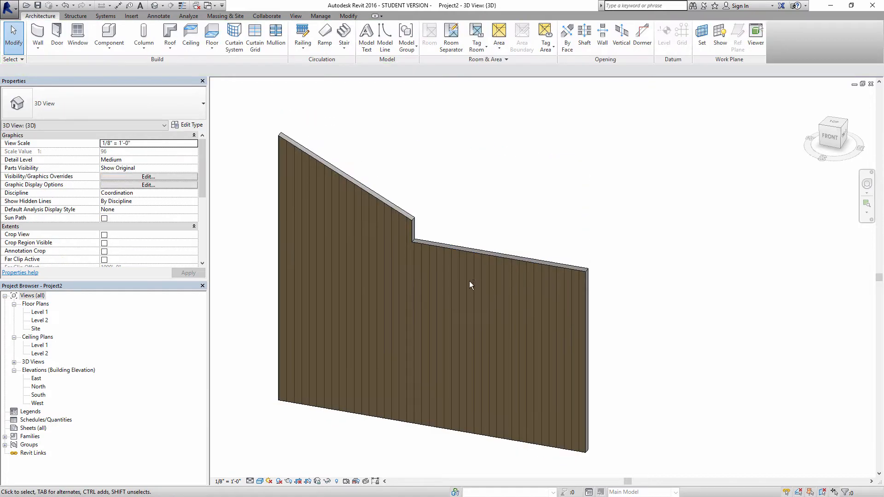
Cut a rectangular opening through the wall below the vertical step by adding a rectangle to its profile
middle_click_drag(469, 282, 409, 216, "shift")
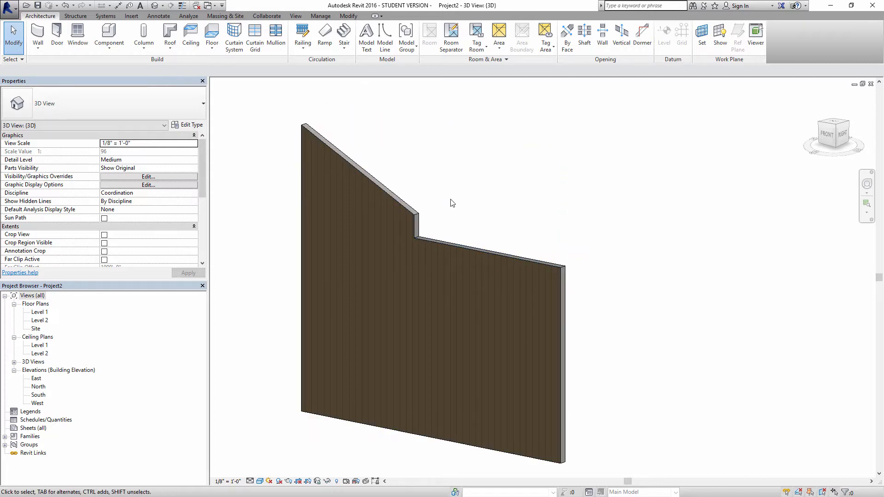
left_click(441, 243)
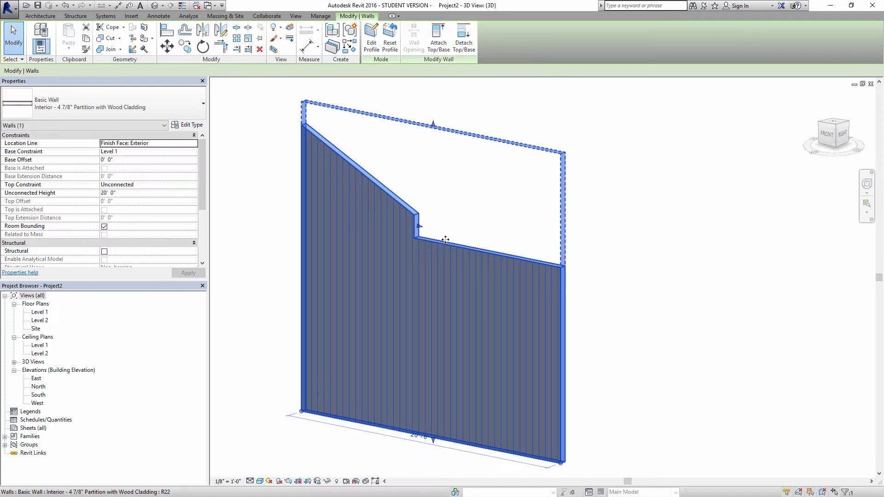
left_click(371, 44)
left_click(399, 28)
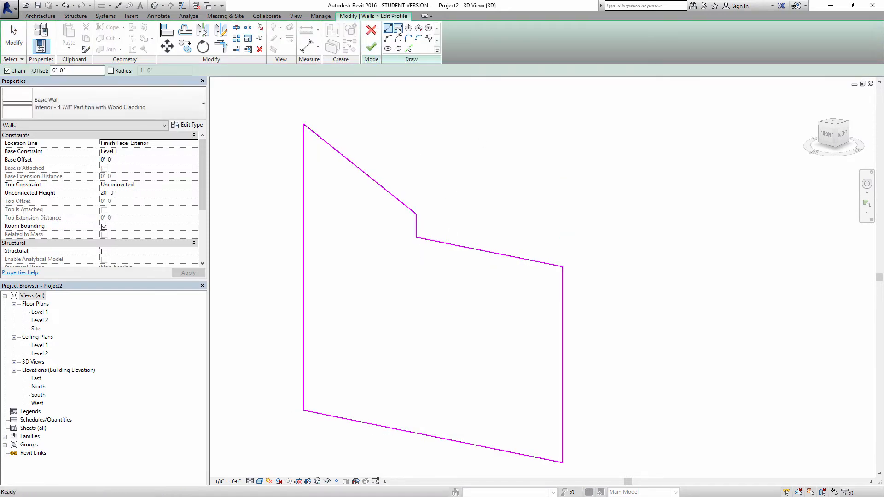
left_click(368, 302)
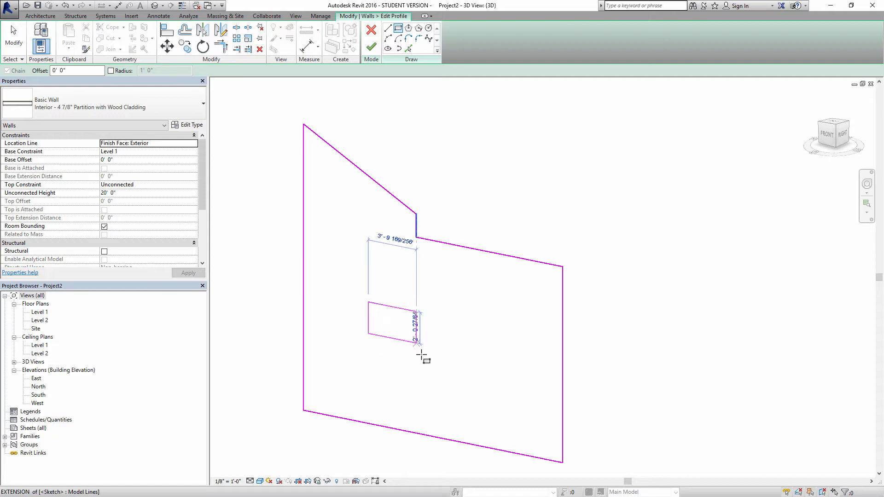
left_click(439, 370)
left_click(371, 47)
key("Escape")
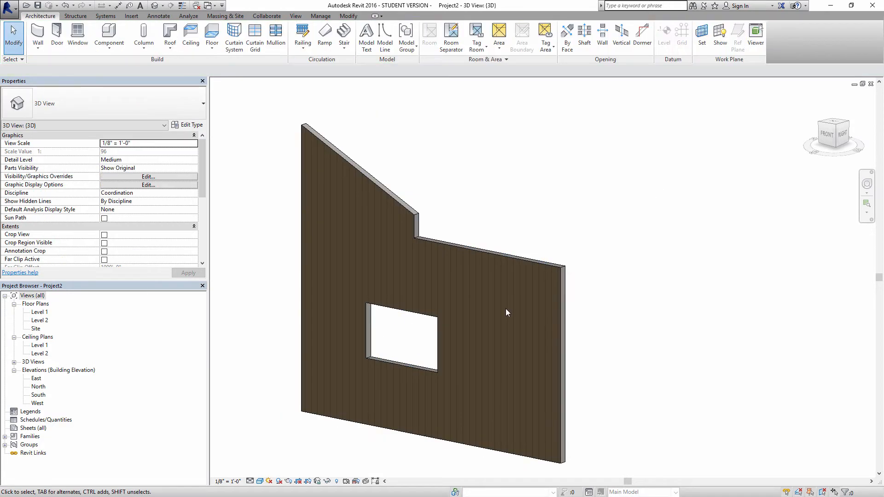
Undo the profile edit that cut the rectangular opening in the wall
middle_click_drag(393, 371, 454, 350, "shift")
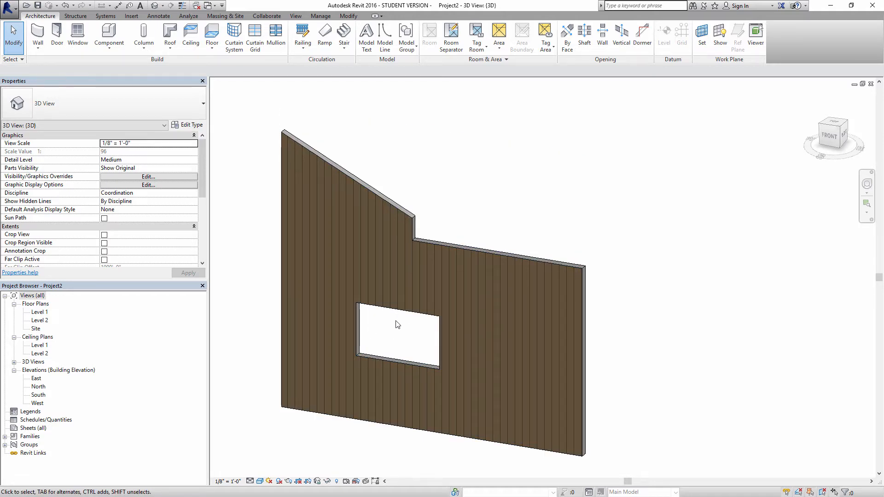
key("ctrl+z")
key("ctrl+z")
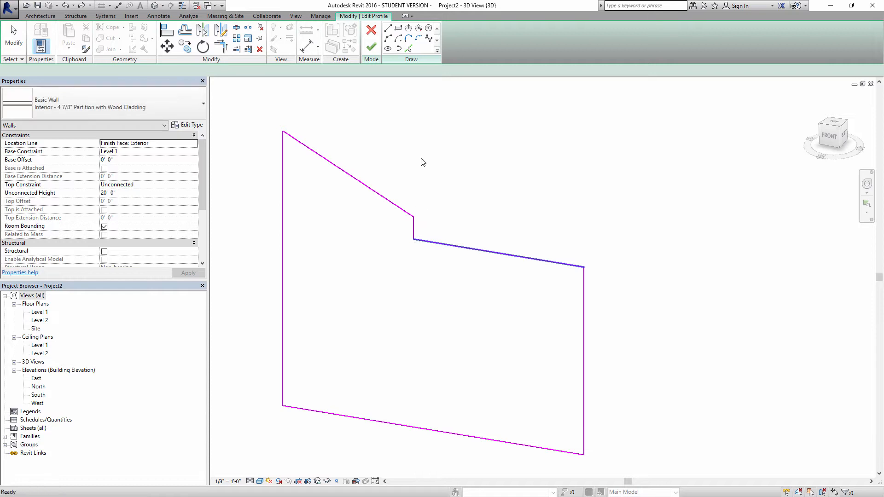
key("ctrl+z")
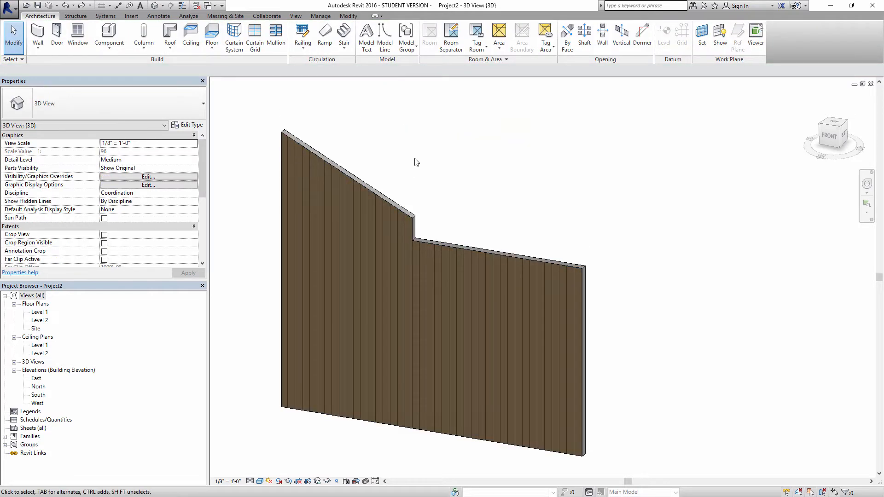
Place a Fixed 24" x 72" window in the taller part of the wall, centred about 4' 2" from the wall's end
middle_click_drag(420, 157, 410, 173, "shift")
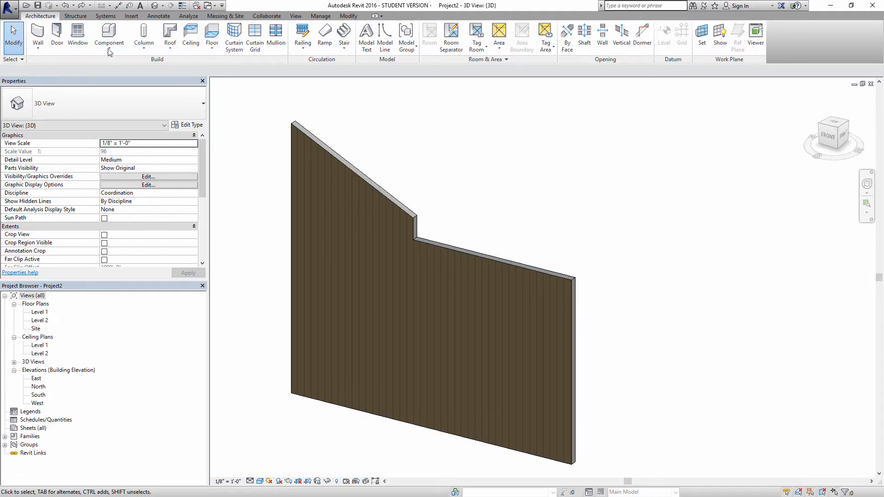
left_click(77, 36)
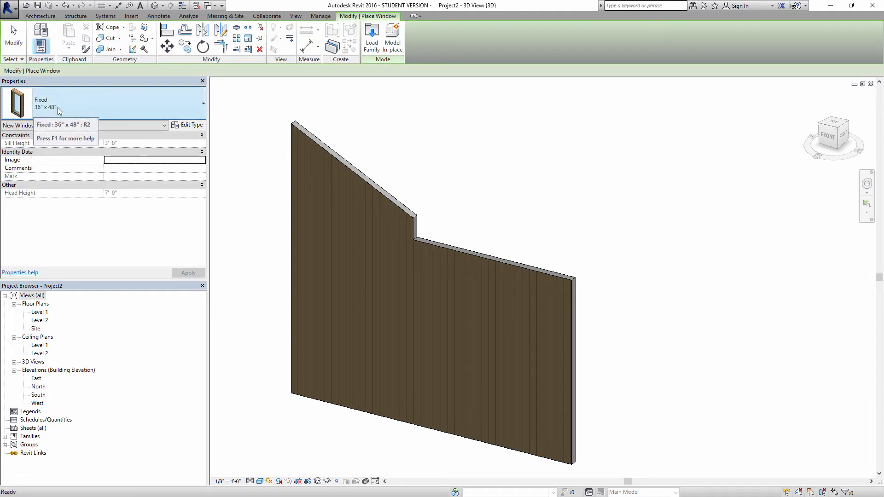
left_click(72, 104)
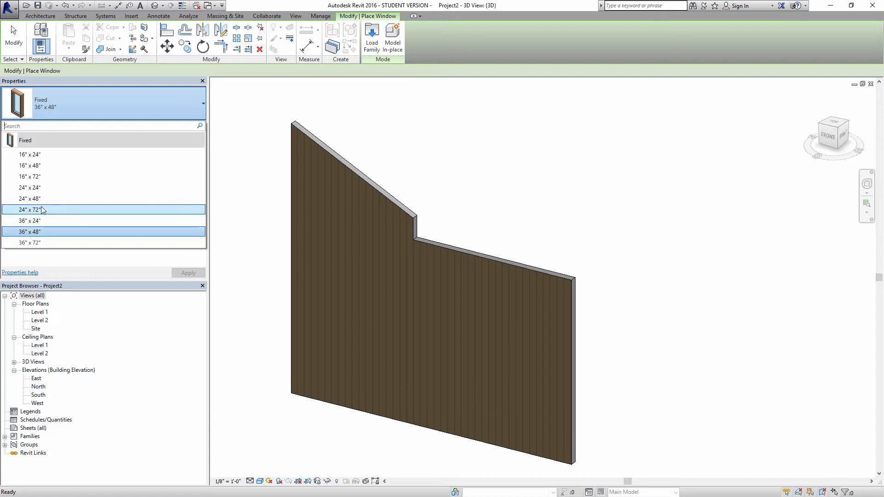
left_click(40, 210)
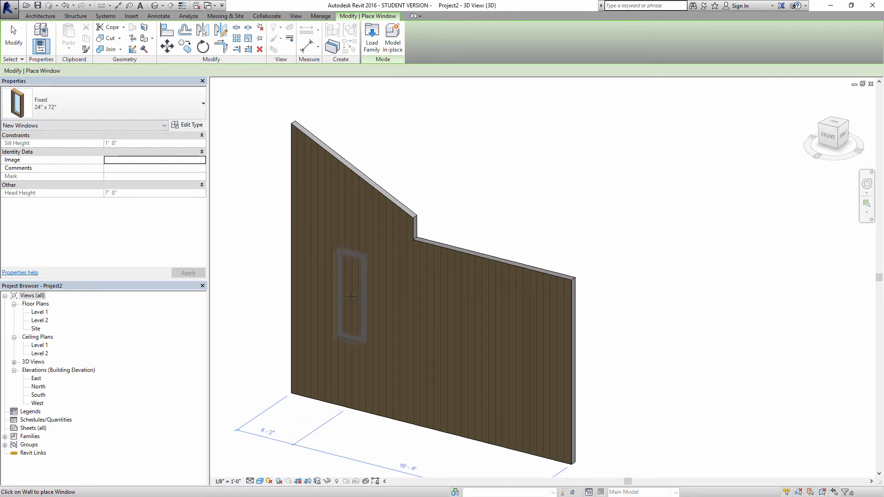
left_click(410, 326)
key("Escape")
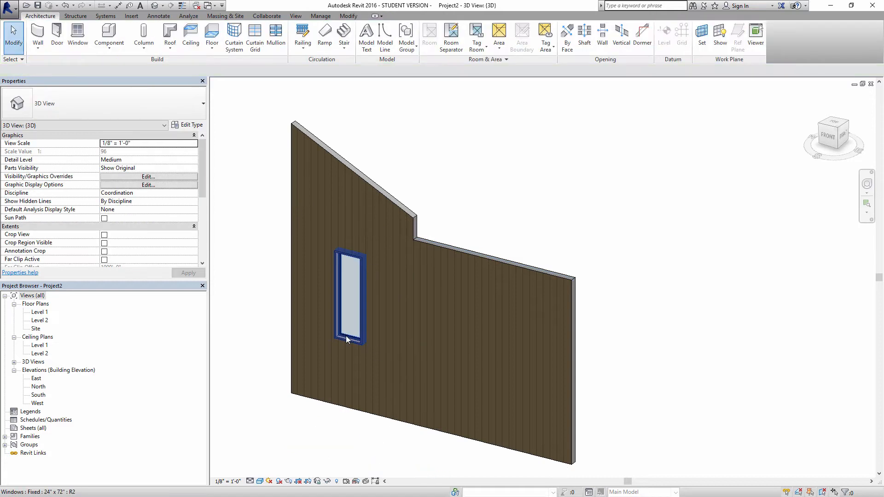
Copy the 24" x 72" window about 3' along the wall towards its lower part
left_click(345, 326)
left_click(186, 48)
left_click(319, 417)
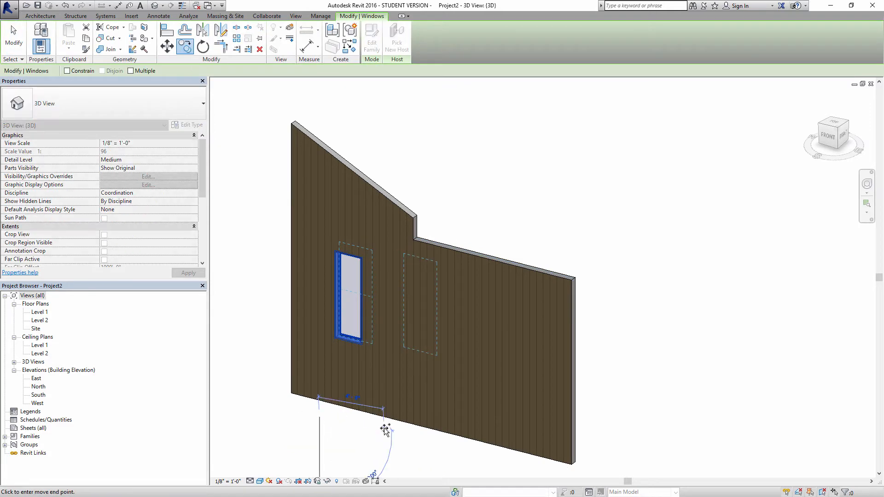
left_click(386, 435)
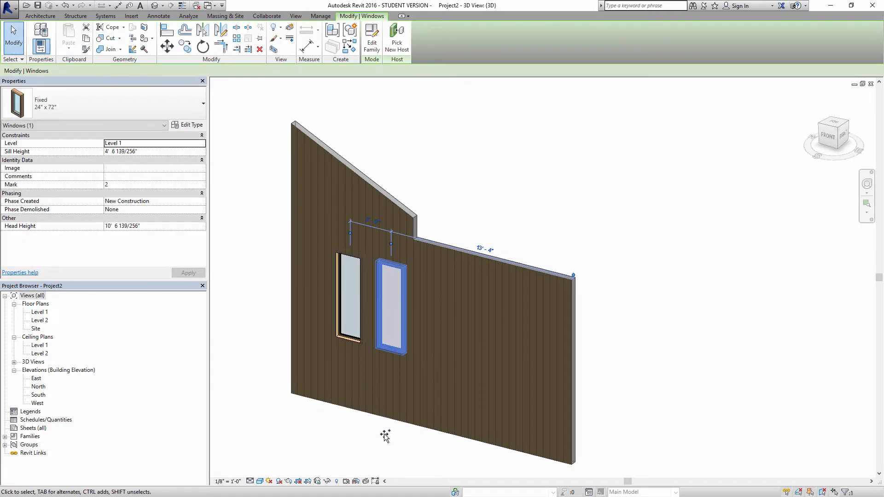
Copy the second window 7' further along into the lower part of the wall
left_click(189, 47)
left_click(342, 406)
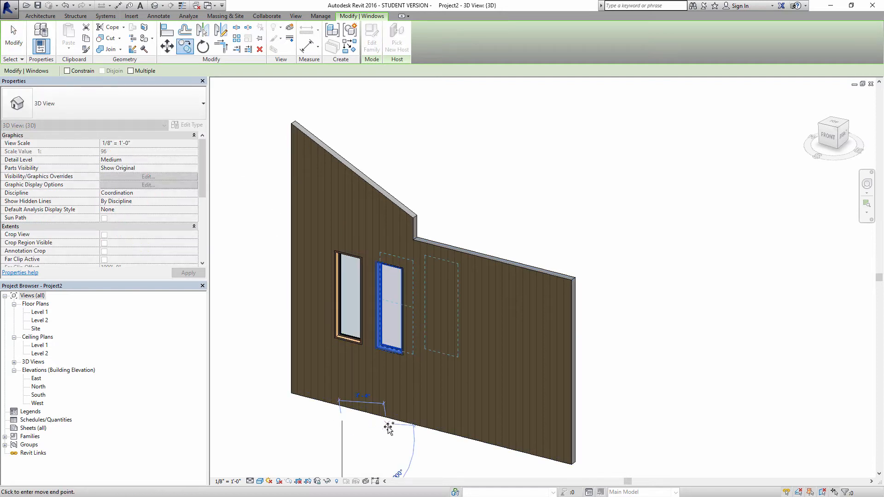
type("7")
key("Return")
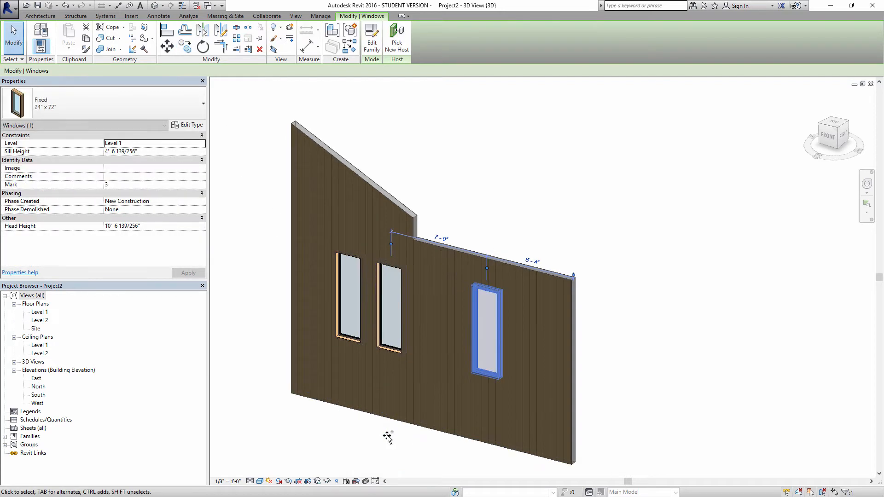
key("Escape")
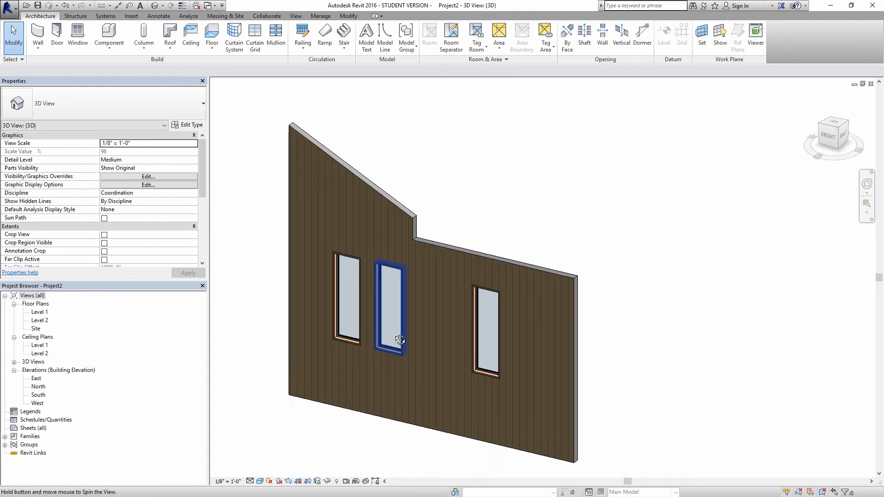
Examine the wall and its three windows from the front and from the side
middle_click_drag(401, 336, 360, 335, "shift")
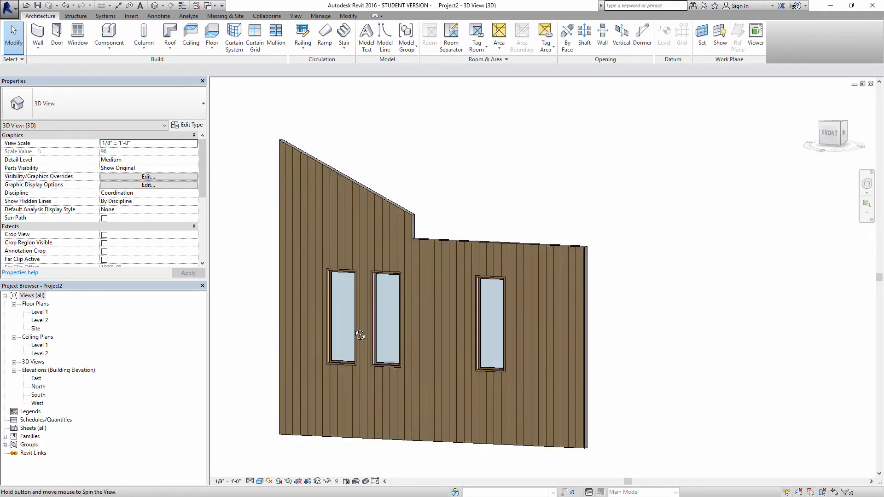
left_click(443, 241)
middle_click_drag(443, 241, 214, 101, "shift")
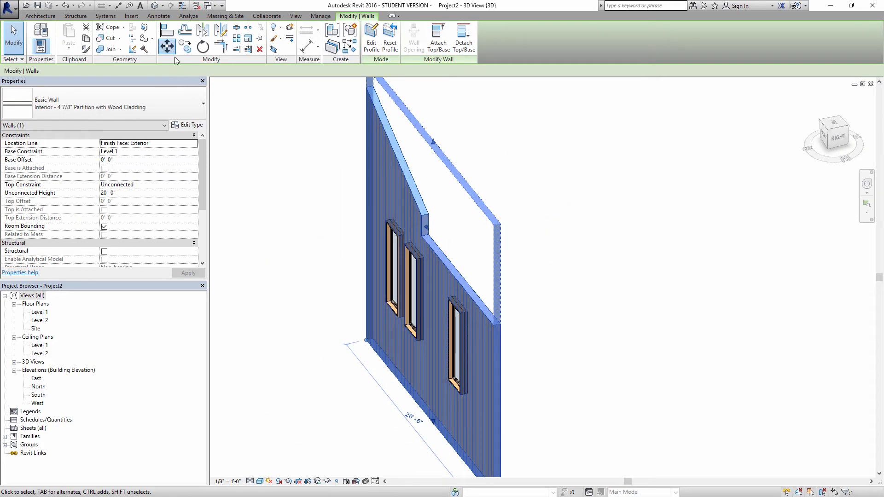
scroll(358, 400, "down", 2)
middle_click_drag(335, 413, 394, 412)
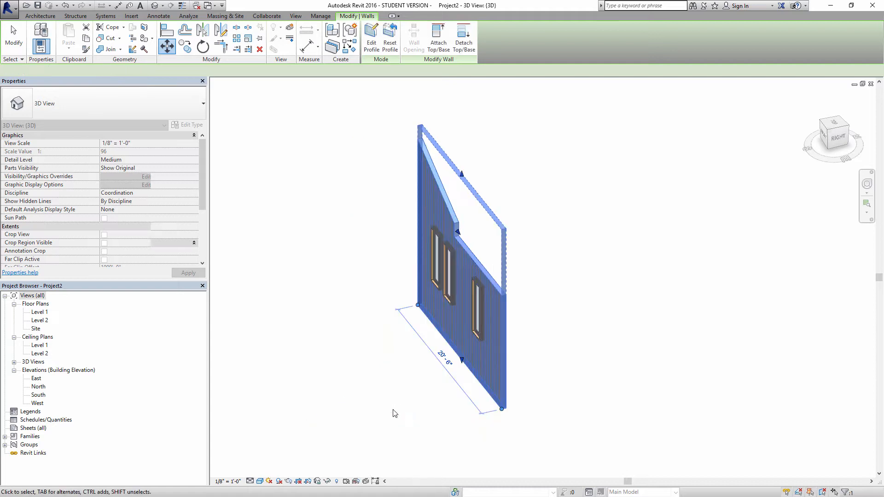
left_click(384, 325)
middle_click_drag(385, 325, 399, 258, "shift")
Change the middle window's type to Fixed 36" x 48" and slide it to about 4' 6" from the window in the lower part
left_click(393, 257)
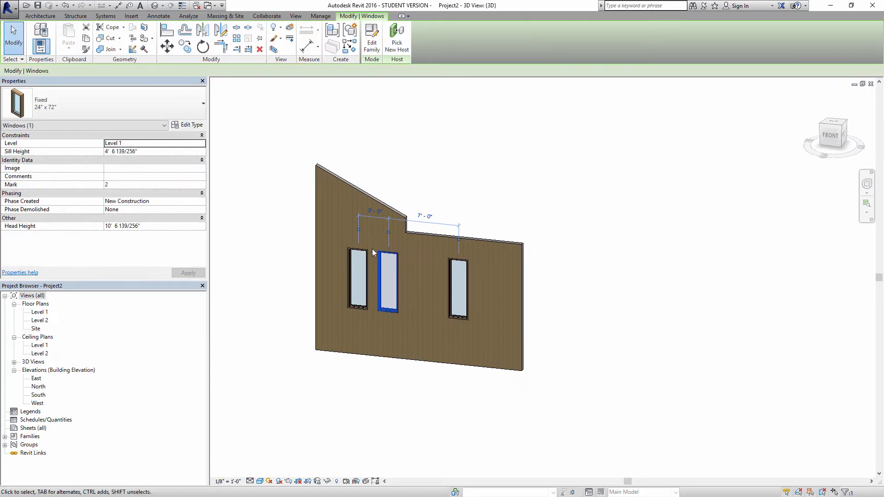
left_click(112, 107)
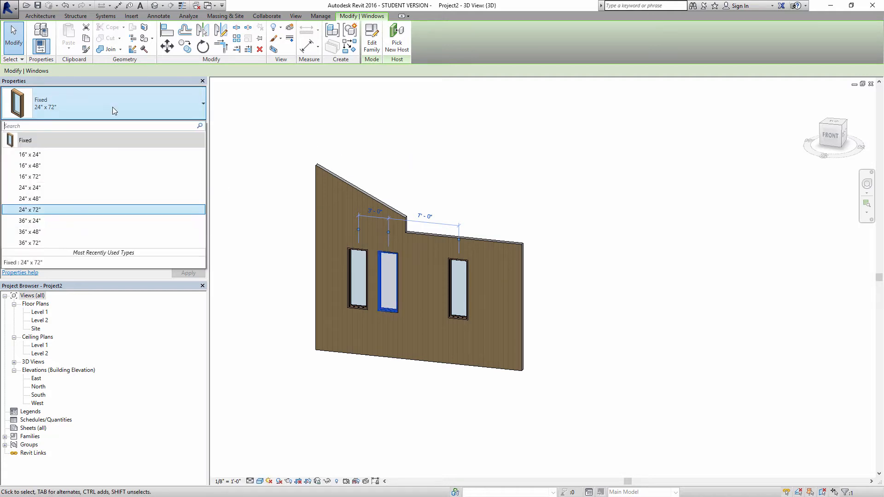
left_click(31, 232)
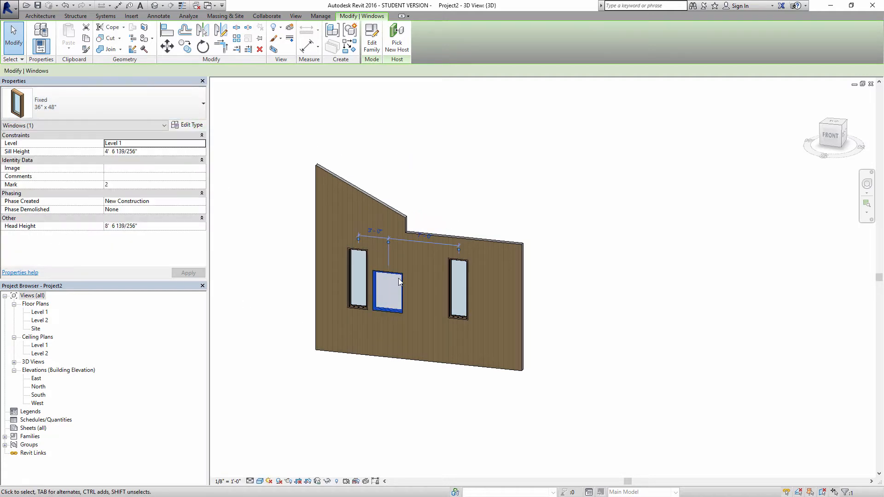
left_click_drag(399, 278, 428, 285)
key("Escape")
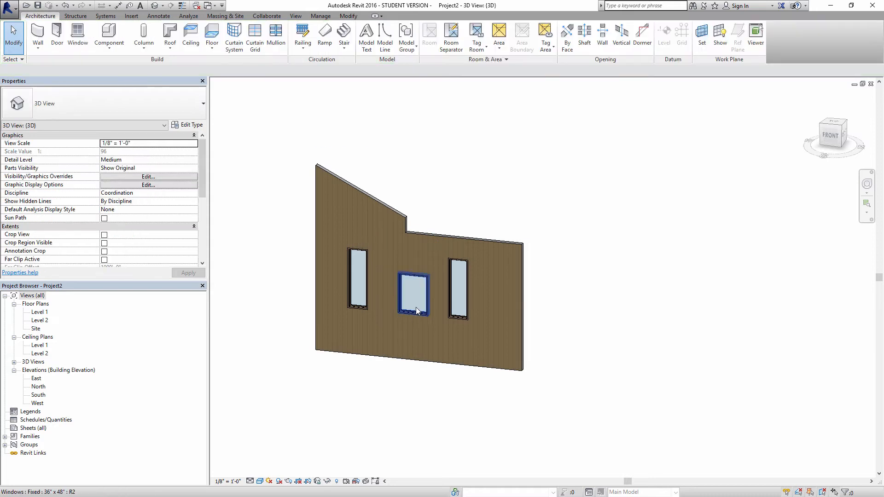
In the South elevation, set the 36" x 48" window's sill height above Level 1 to 8'
scroll(414, 313, "up", 3)
left_click(414, 317)
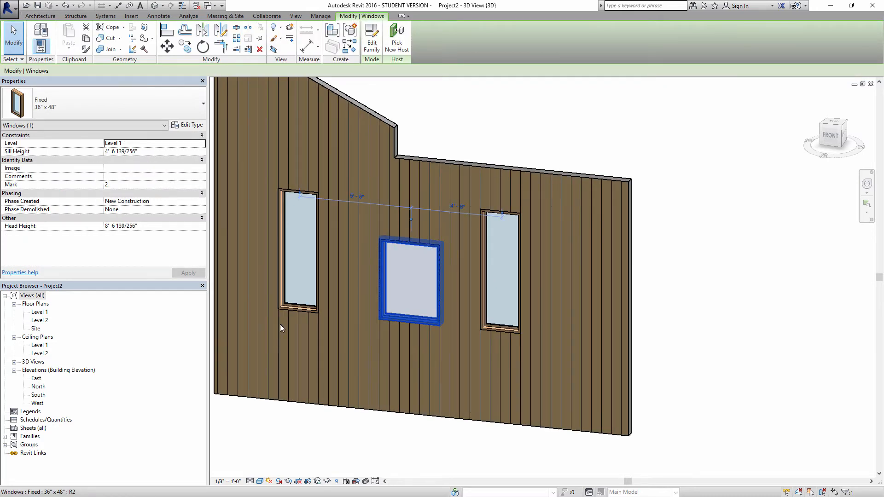
double_click(38, 394)
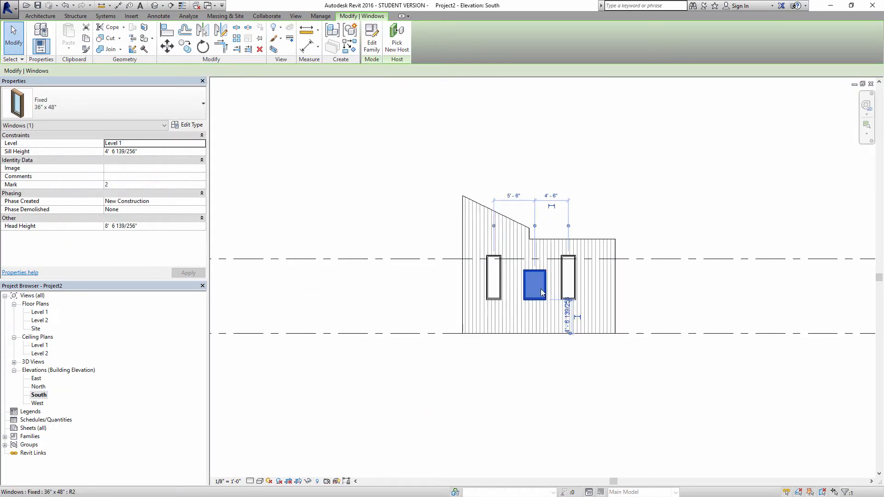
scroll(547, 297, "up", 5)
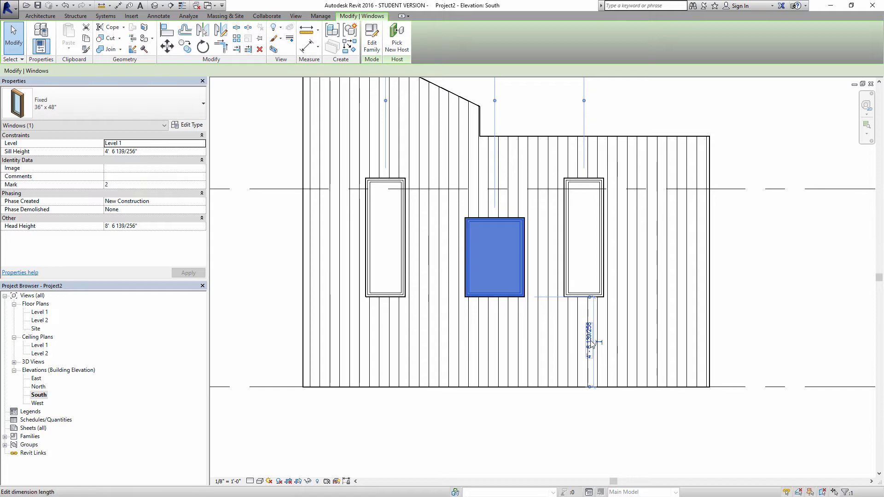
left_click(593, 343)
type("8'")
key("Return")
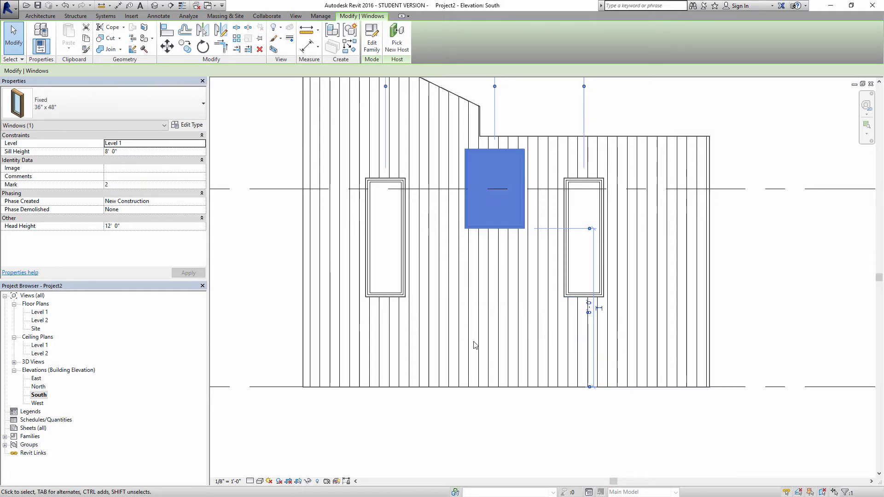
key("Escape")
Raise the 36" x 48" window so that it overlaps the wall's stepped top edge
middle_click_drag(503, 205, 447, 239)
middle_click_drag(398, 227, 470, 271)
scroll(470, 271, "down", 1)
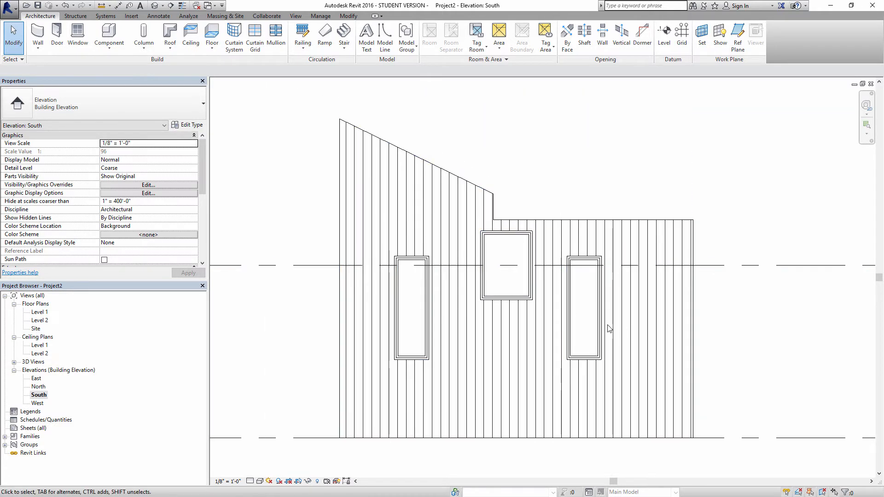
left_click(530, 251)
left_click_drag(532, 252, 538, 228)
key("Escape")
Move the 36" x 48" window above the wall's sloped edge to a 16' sill height and delete the resulting non-cutting instance
middle_click_drag(554, 218, 503, 217)
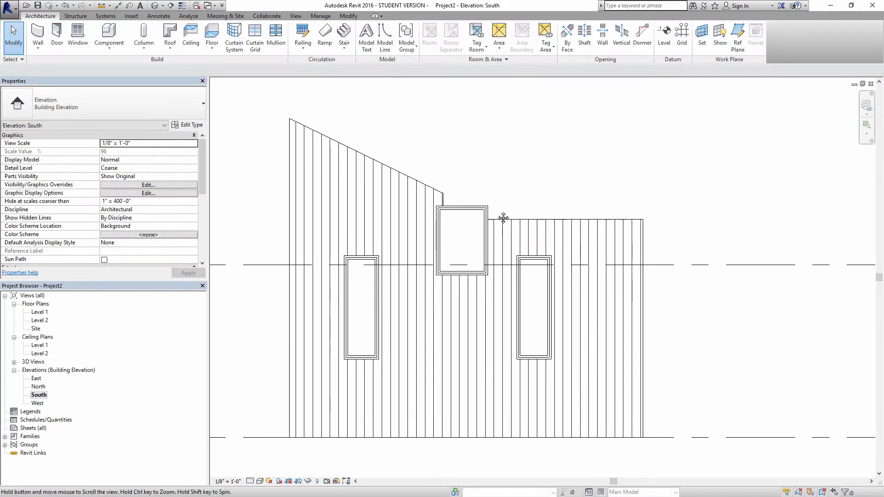
left_click(484, 218)
left_click_drag(483, 218, 430, 104)
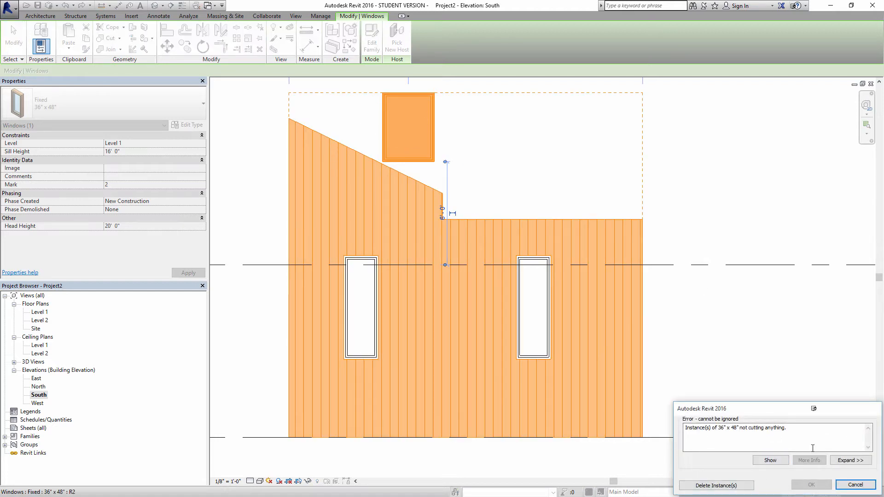
left_click(706, 484)
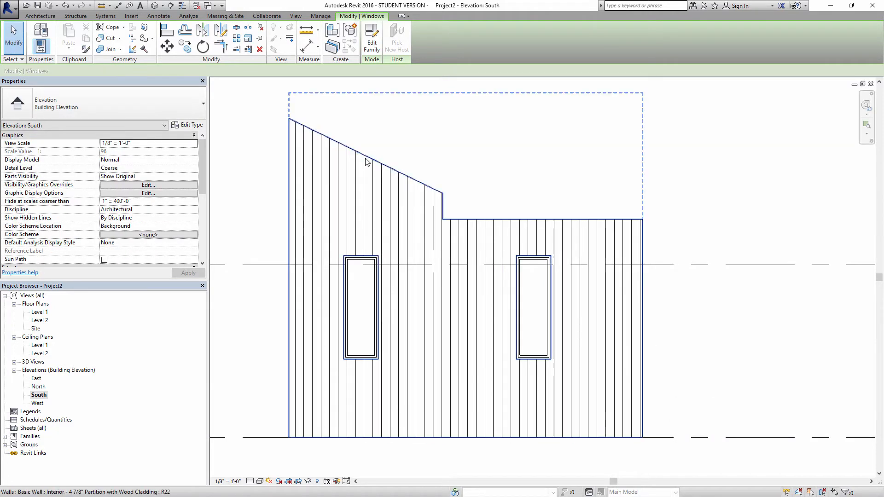
Reset the wall's edited profile to its original full rectangle and deselect the wall
left_click(403, 174)
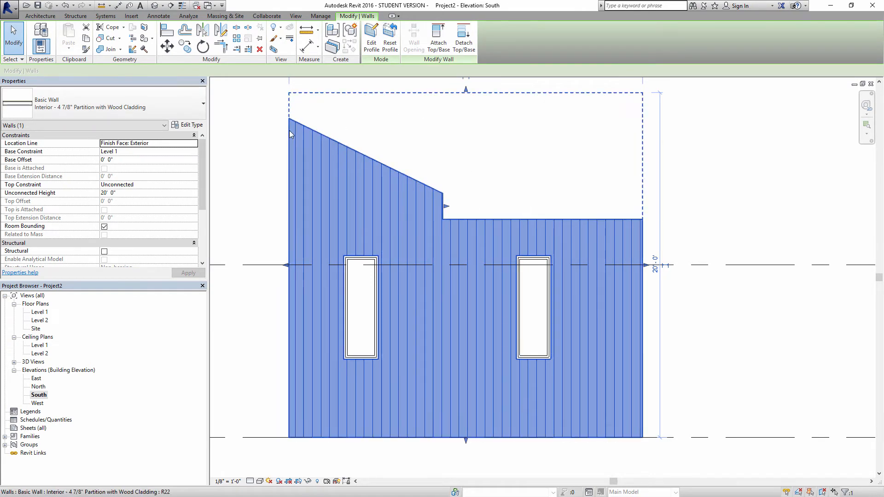
left_click(388, 42)
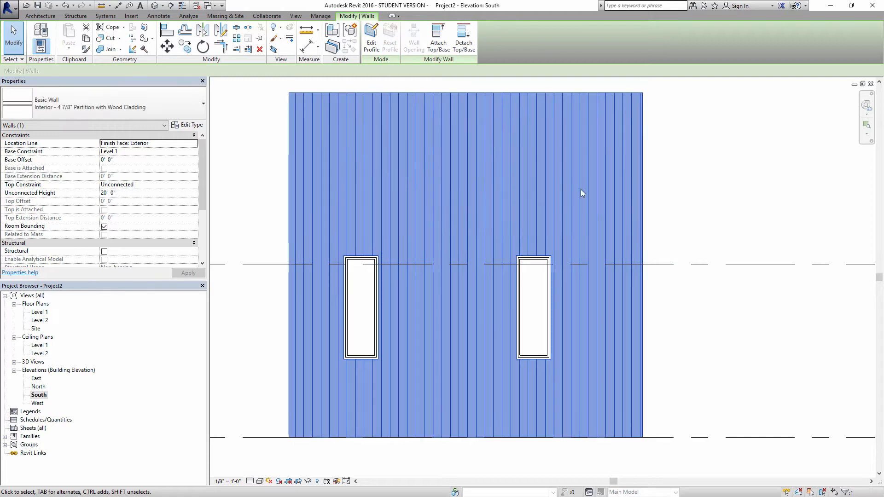
left_click(694, 184)
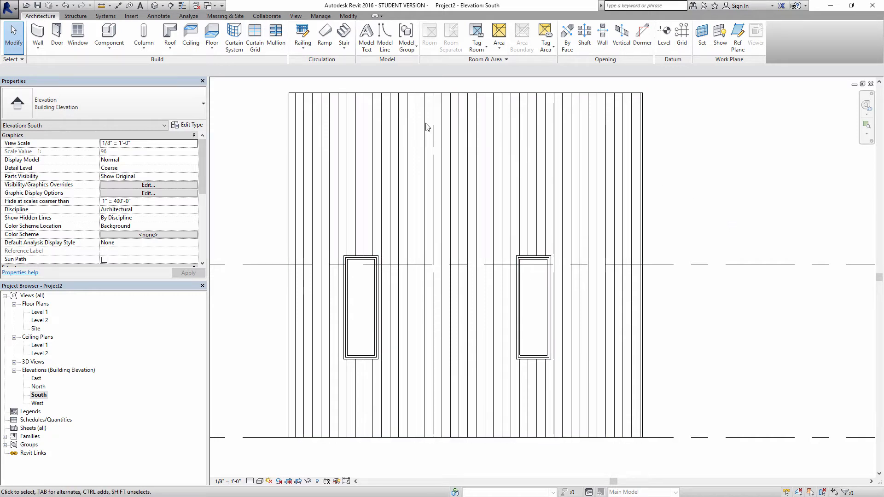
In the 3D view, open the layer structure of the Interior - 4 7/8" Partition with Wood Cladding wall type for editing
left_click(391, 144)
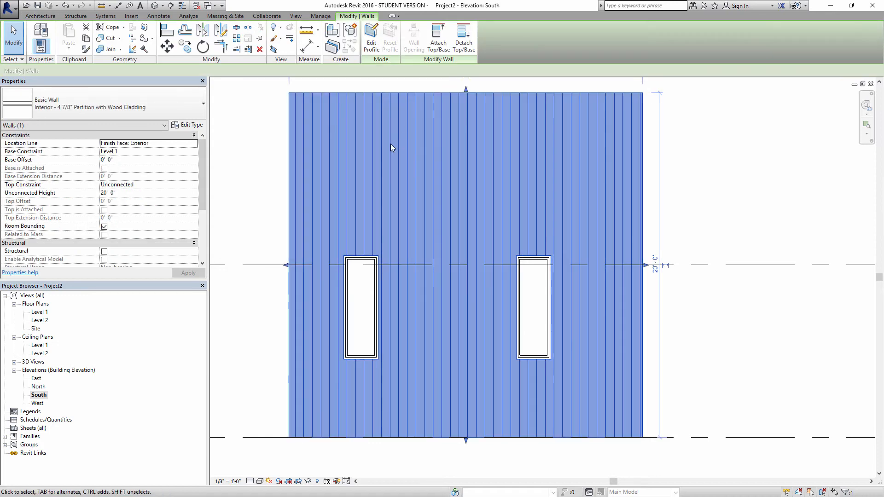
key("ctrl+Tab")
scroll(463, 166, "down", 4)
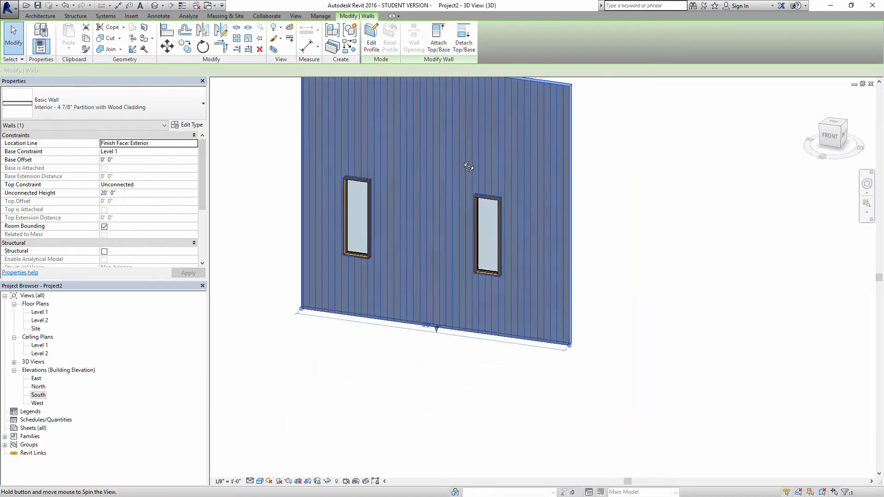
middle_click_drag(462, 165, 512, 198, "shift")
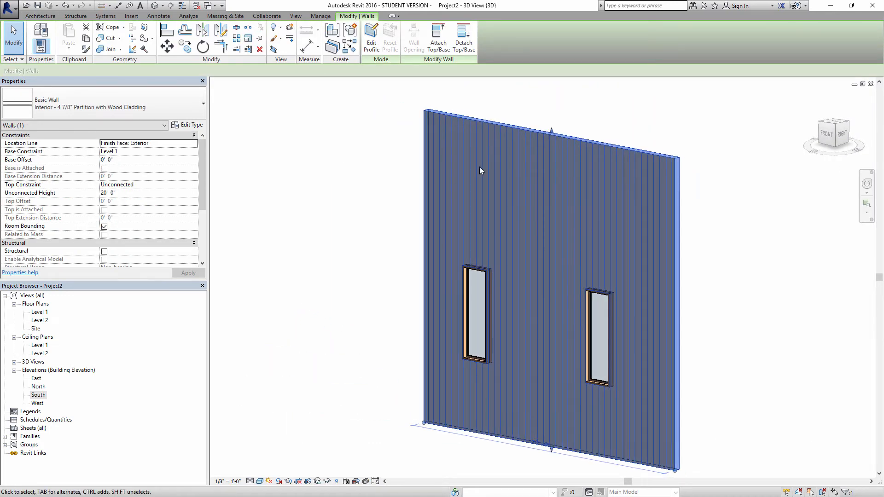
left_click(189, 126)
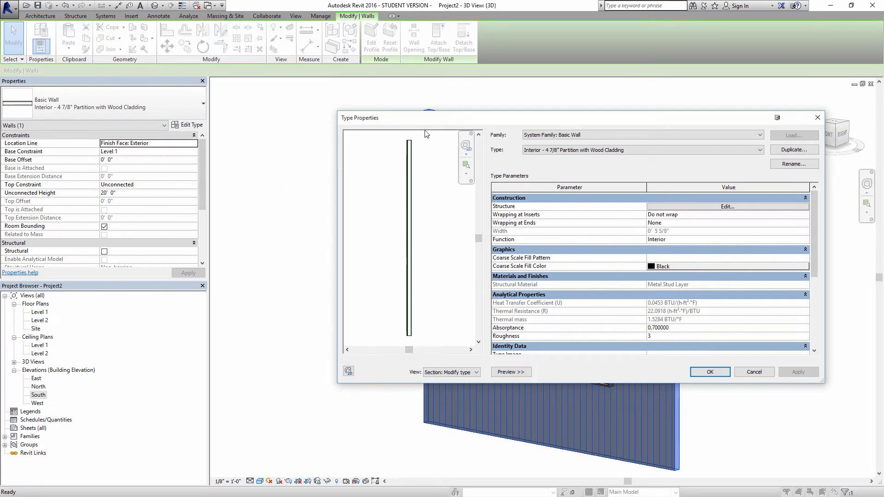
left_click_drag(509, 118, 452, 119)
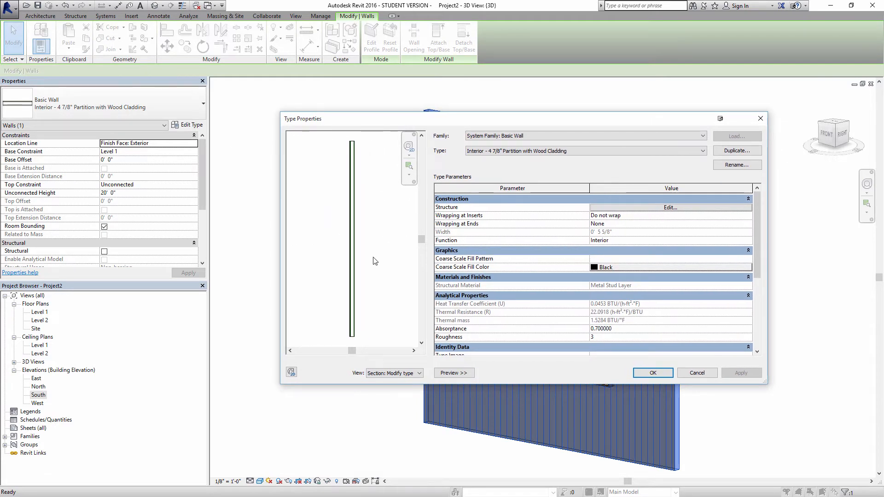
left_click(648, 208)
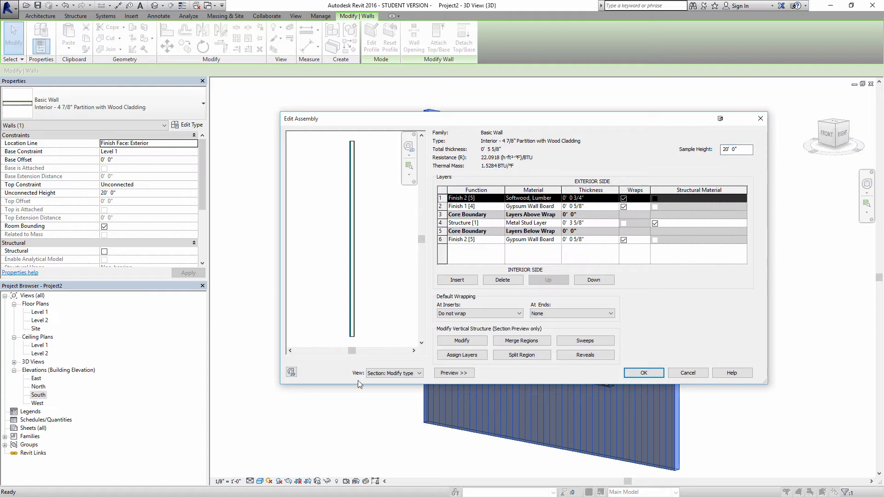
Keep the section preview and add a wall sweep using the Wall Sweep-Brick Soldier Course : 1 Brick profile
left_click(373, 377)
left_click(382, 381)
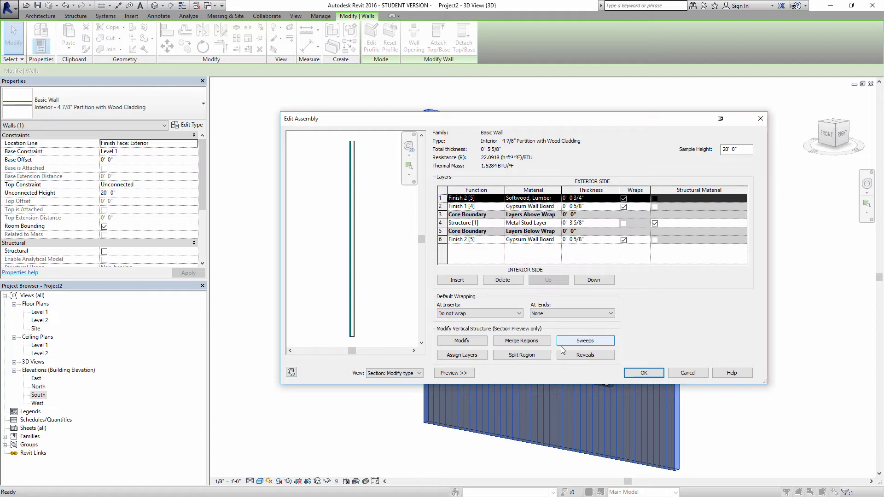
left_click(589, 342)
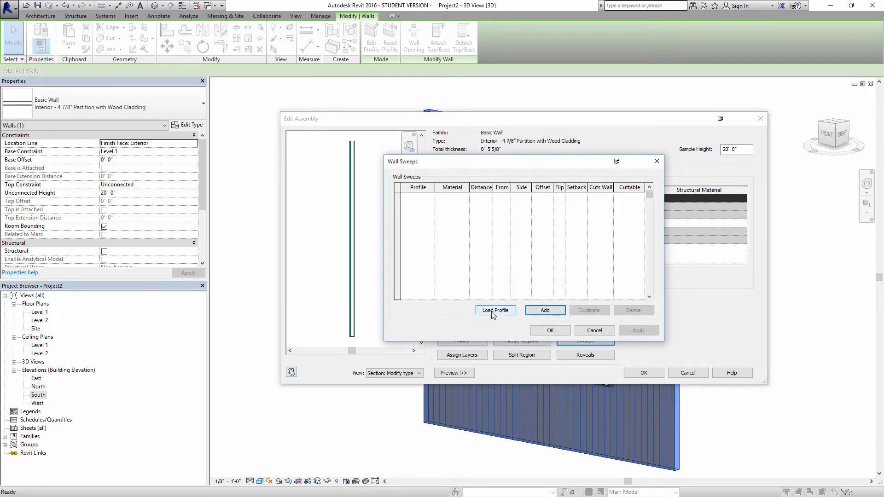
left_click(549, 314)
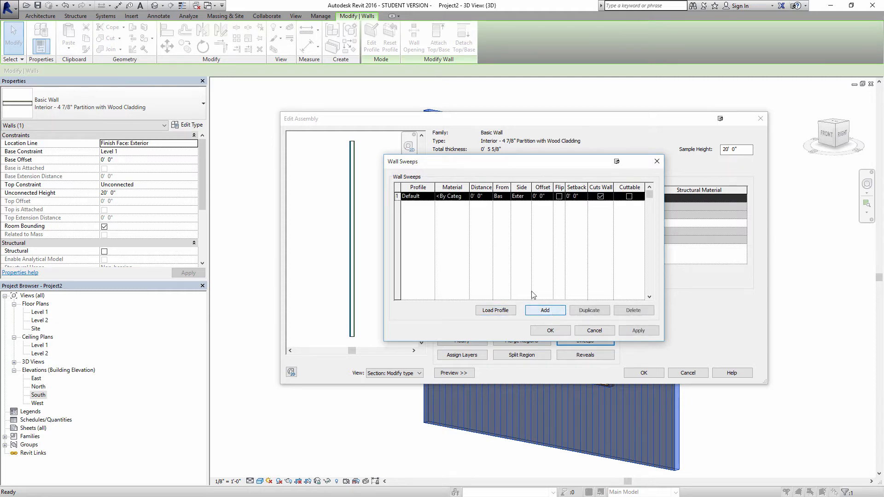
left_click(431, 197)
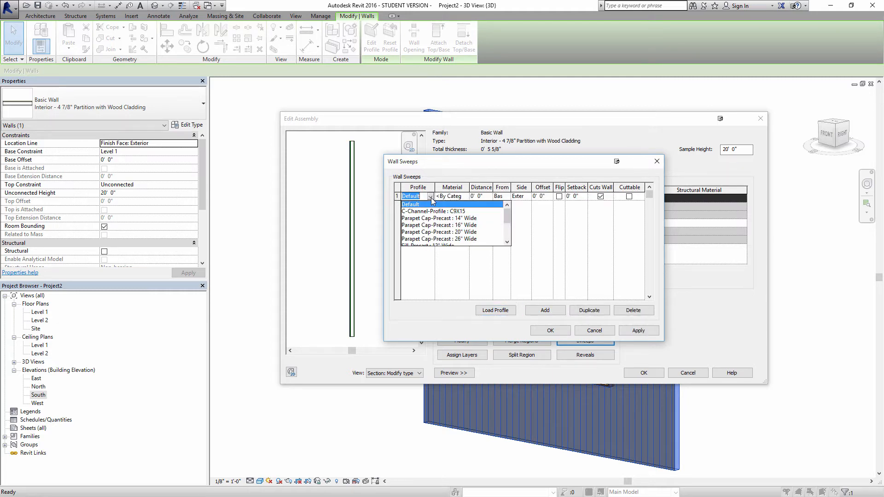
left_click_drag(511, 216, 510, 229)
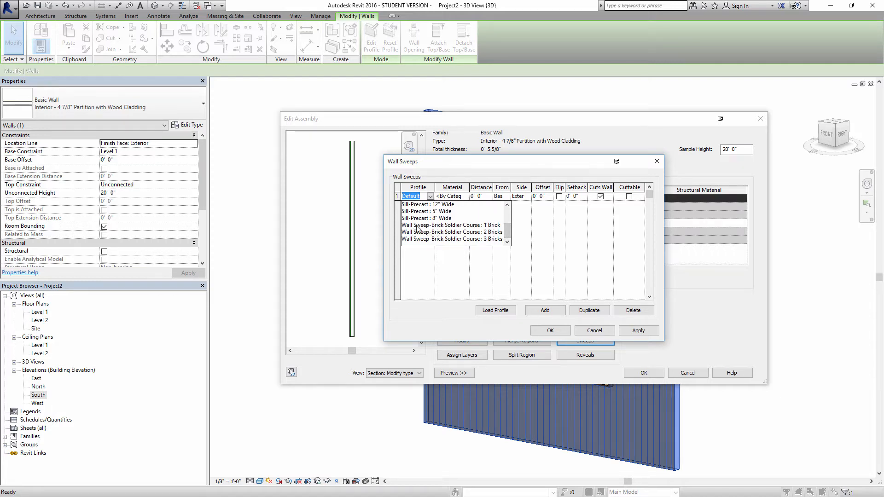
left_click(484, 225)
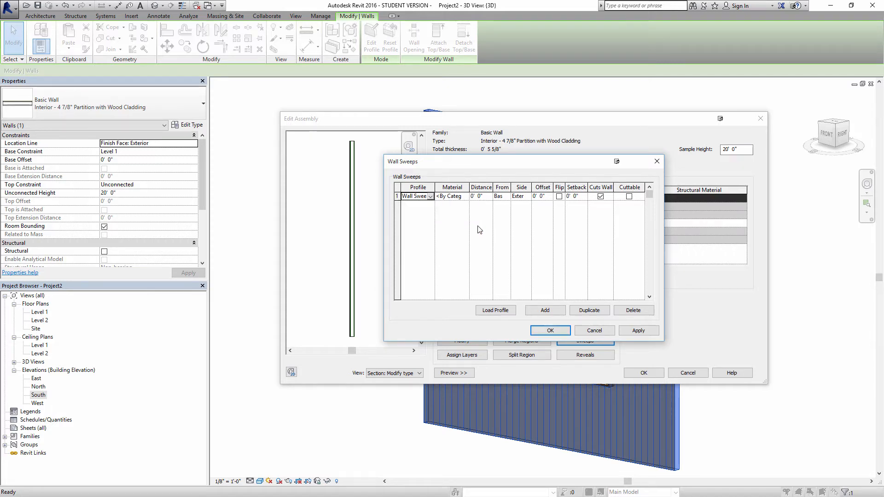
Assign the Brick, Soldier Course material to the new wall sweep
left_click(464, 197)
left_click(464, 197)
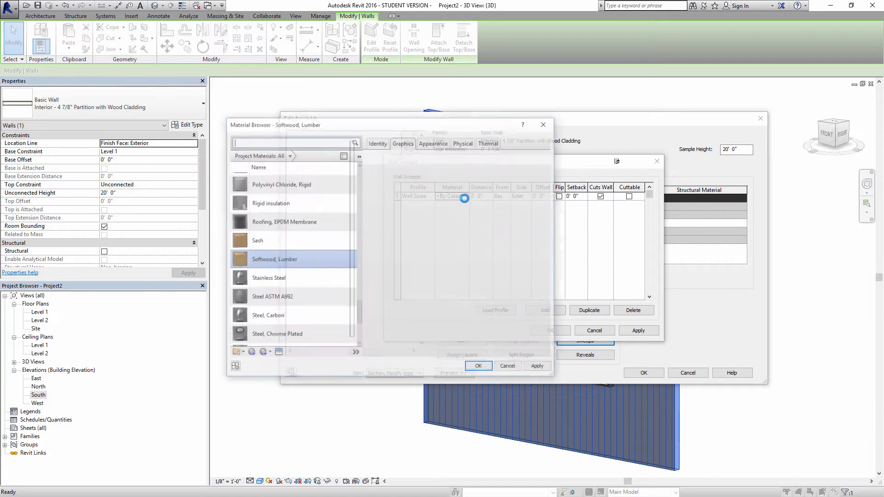
left_click(356, 310)
left_click_drag(359, 308, 360, 237)
scroll(363, 222, "up", 5)
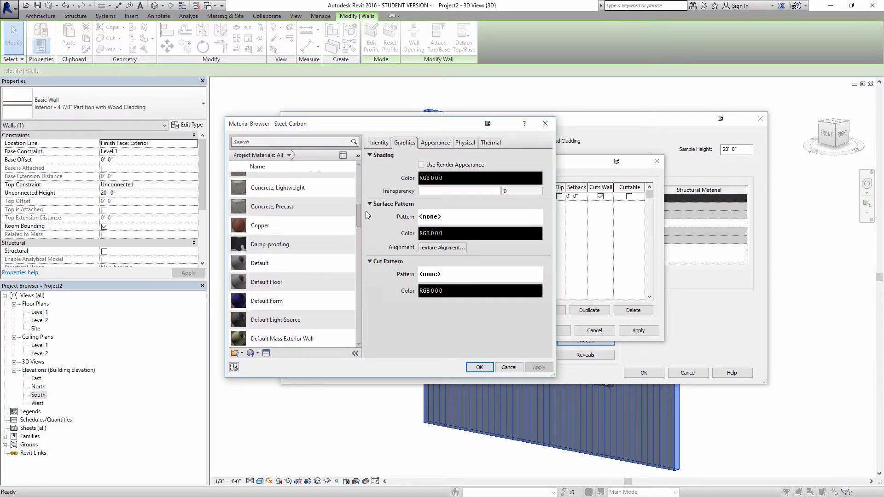
left_click(296, 228)
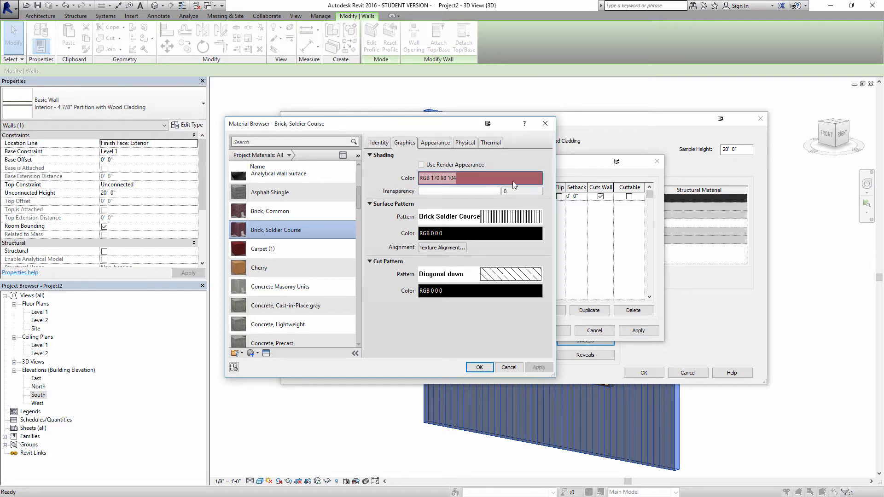
left_click(479, 367)
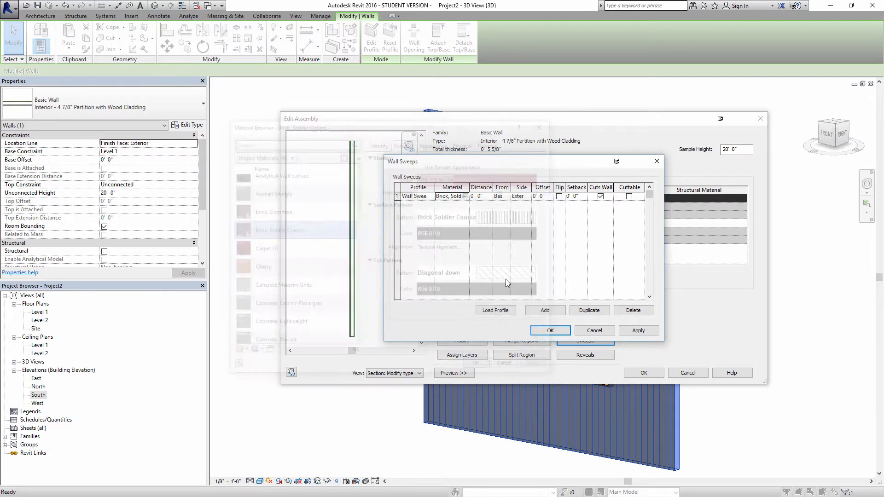
Set the brick sweep's distance to 8' from the base with an offset of -2" and apply the settings
left_click(483, 196)
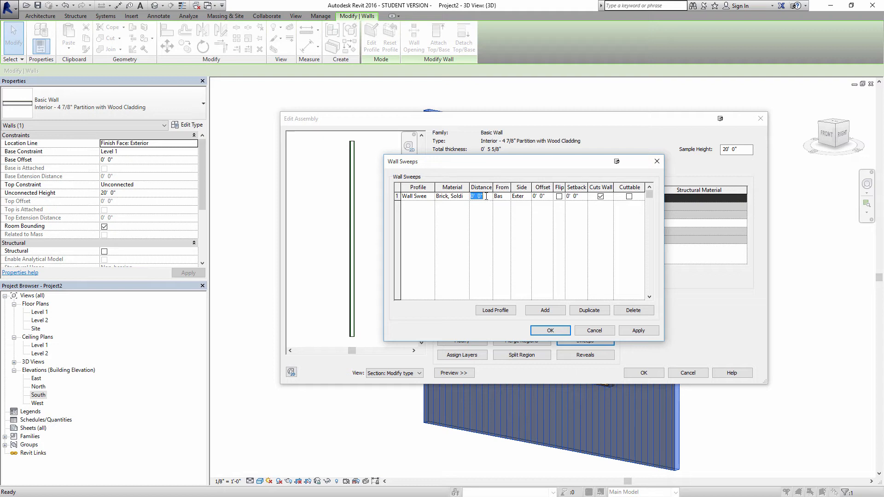
type("8'")
key("Tab")
left_click(507, 196)
left_click(508, 204)
left_click(548, 196)
type("-2")
left_click(524, 231)
left_click(637, 331)
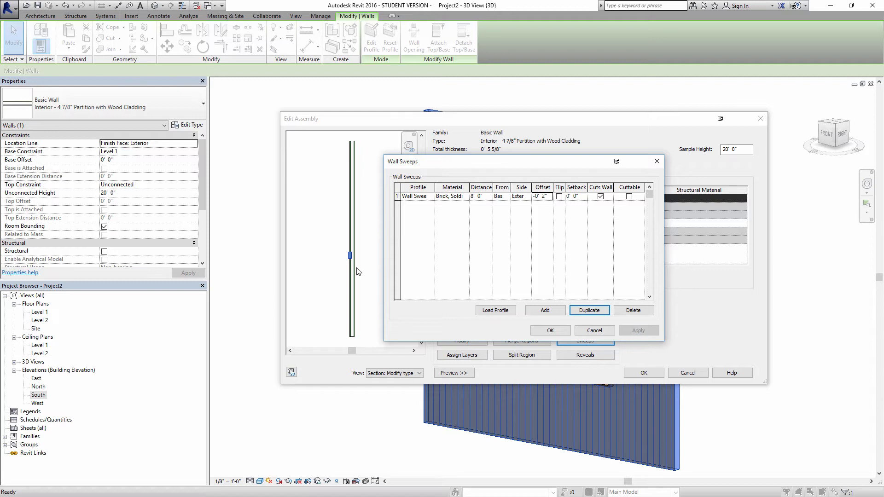
Set the brick sweep's distance from the base to 10' and accept the sweep settings
left_click(481, 196)
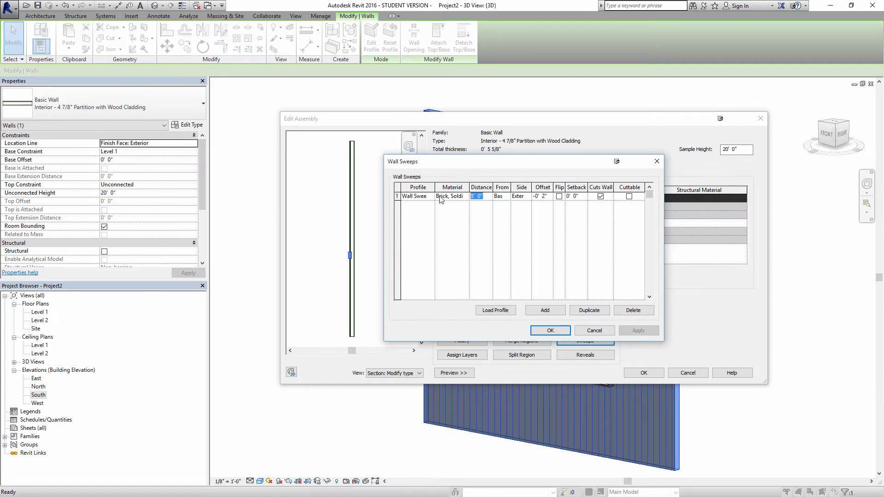
type("10")
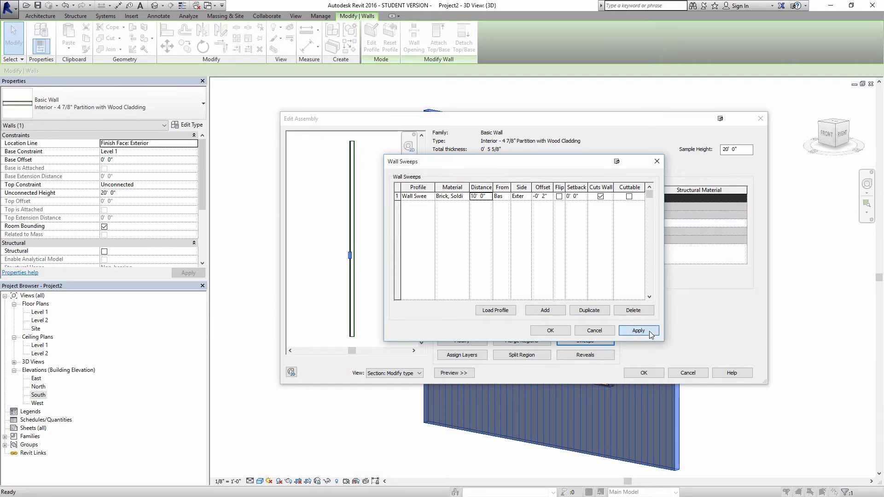
left_click(649, 332)
left_click(321, 243)
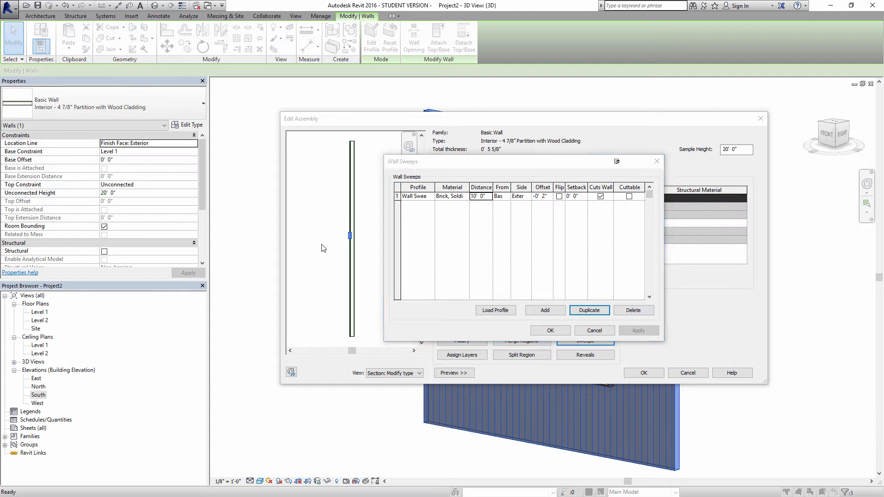
left_click(550, 331)
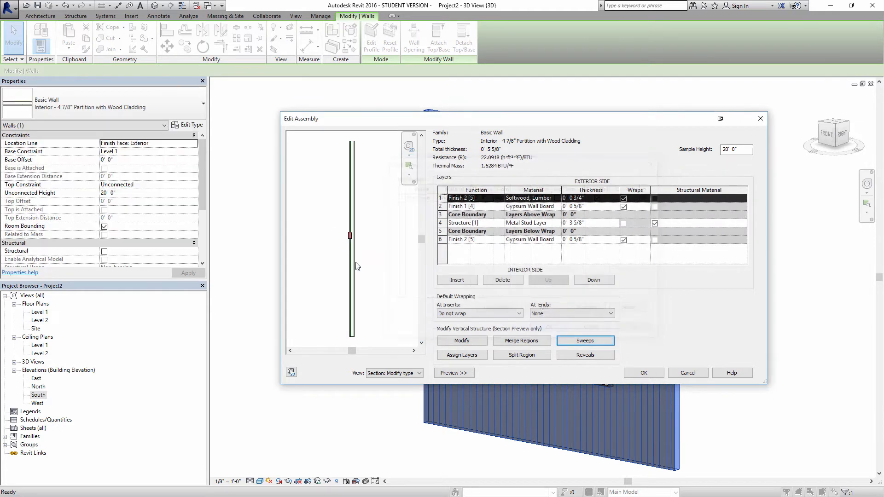
Set the brick sweep's offset to the negative of .75" plus .675" and apply it to the section preview
scroll(353, 242, "up", 5)
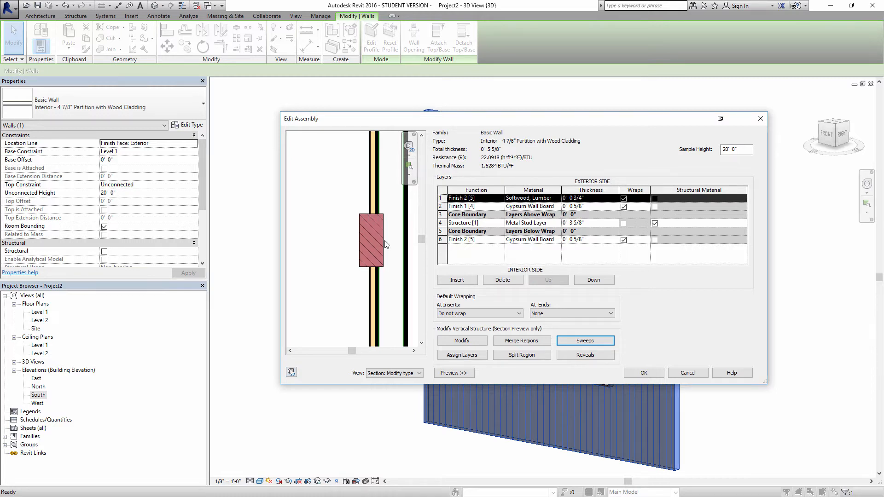
left_click(585, 341)
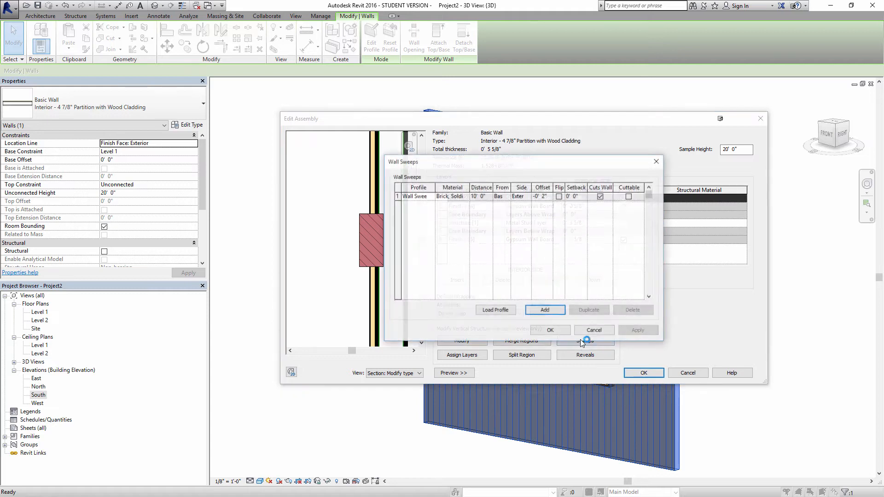
left_click(543, 196)
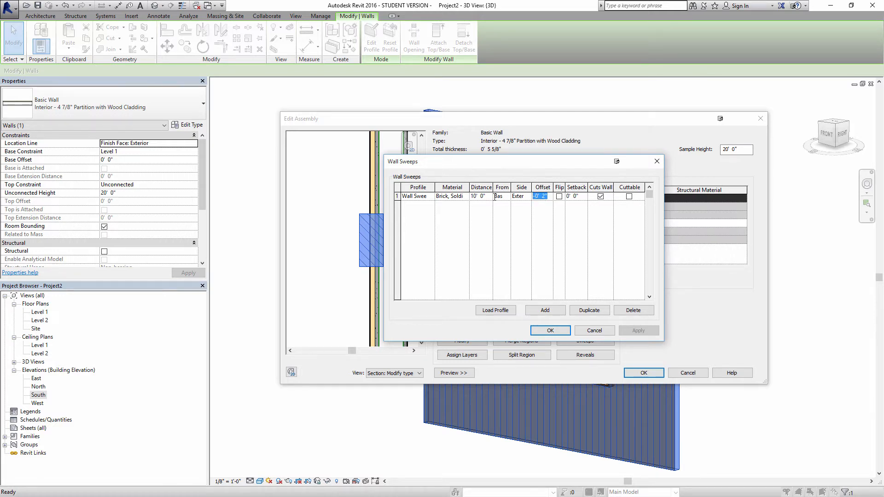
type("=.75\"+")
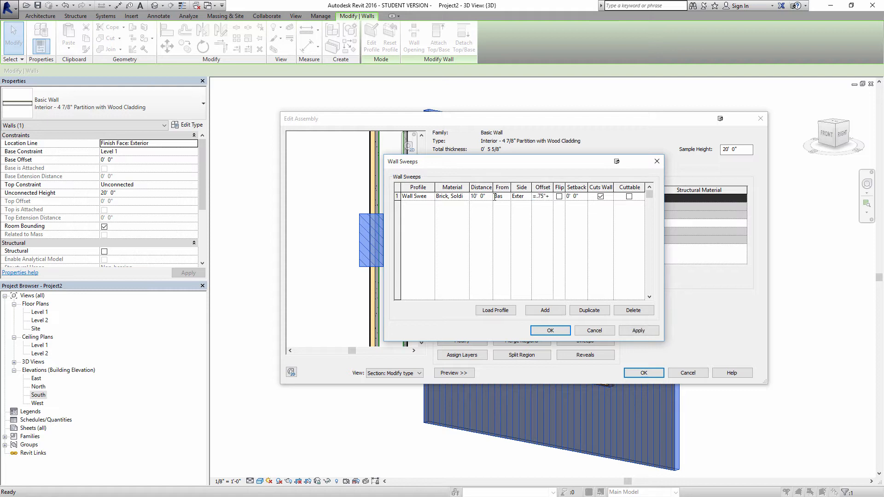
type(".675")
type("\"+")
left_click_drag(551, 196, 514, 197)
key("Tab")
left_click(533, 197)
type("-0' 1 10")
left_click(636, 331)
left_click_drag(414, 161, 522, 173)
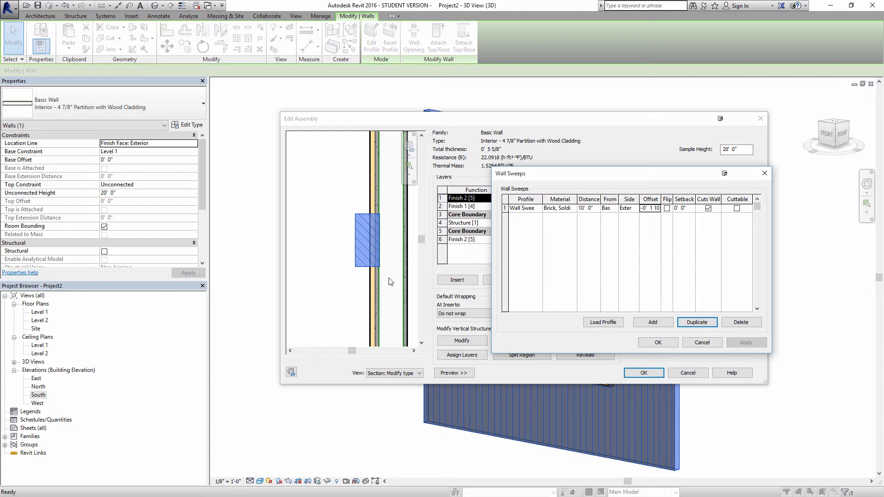
Accept the sweep and wall type changes, and deselect the wall in the 3D view
left_click(665, 344)
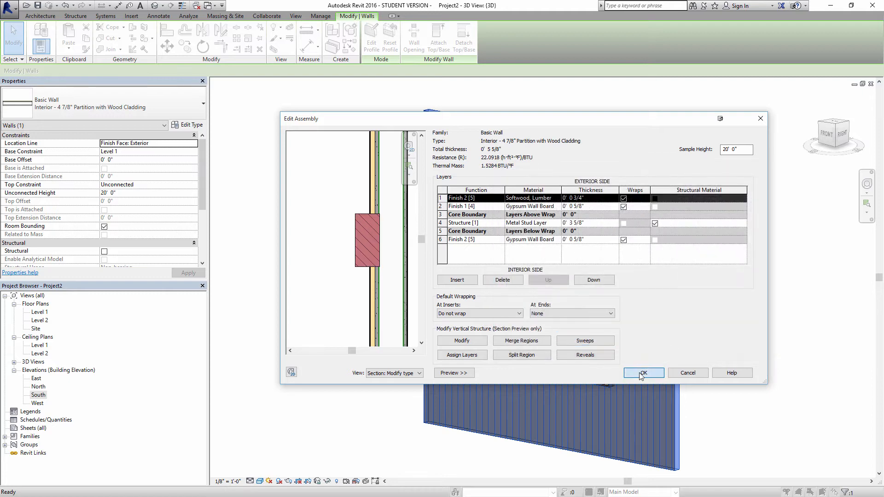
left_click(640, 374)
left_click(640, 374)
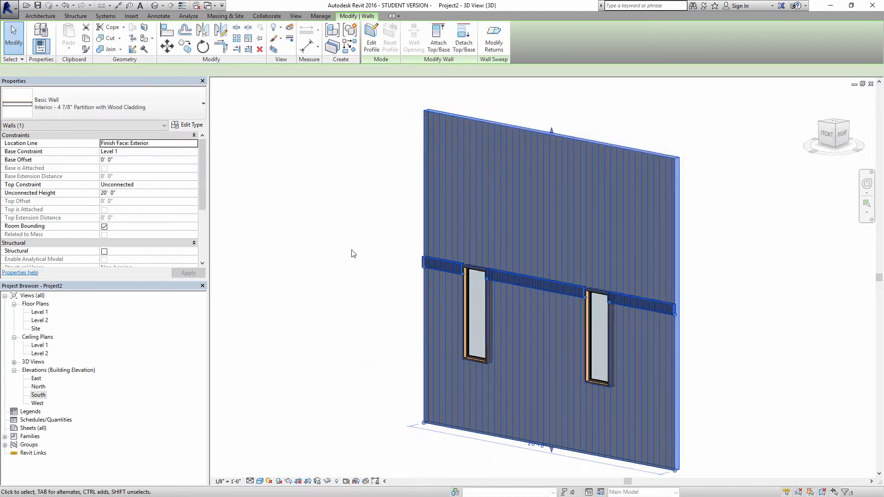
left_click(351, 250)
Align the tops of both windows with the underside of the brick sweep
key("a")
key("l")
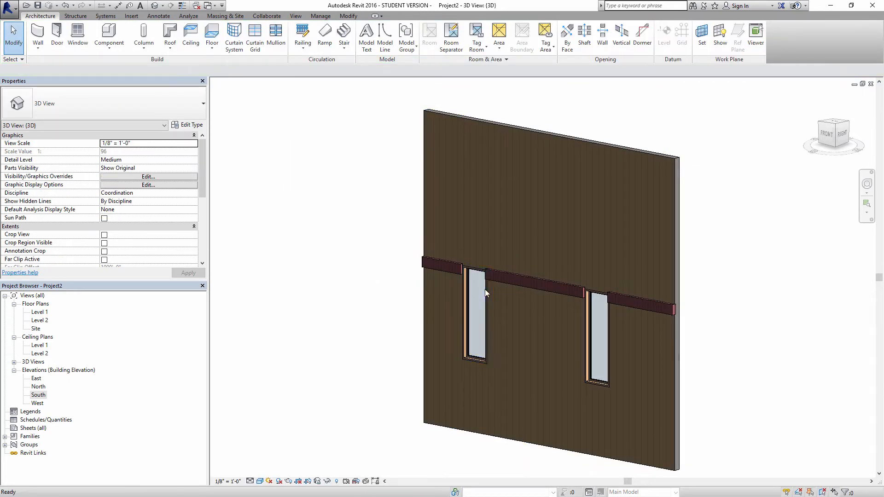
mouse_move(511, 283)
middle_mouse_down("shift")
mouse_move(498, 288)
mouse_move(525, 285)
middle_mouse_up("shift")
scroll(534, 288, "up", 5)
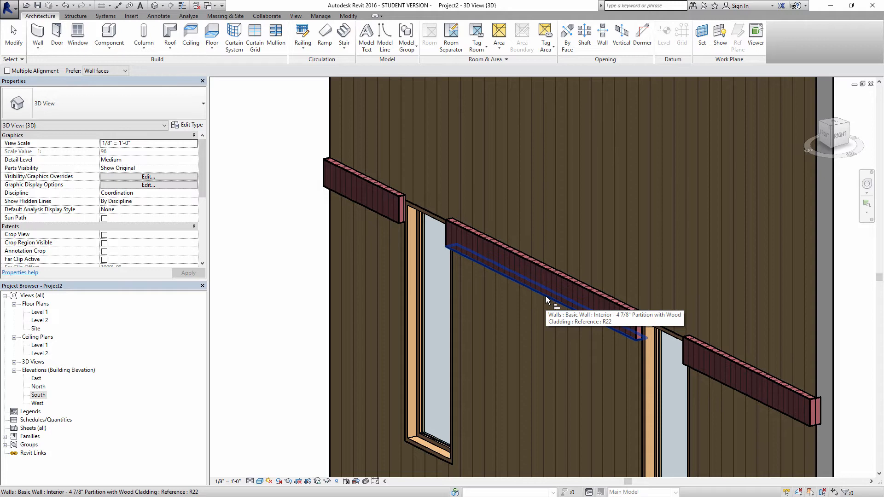
left_click(529, 286)
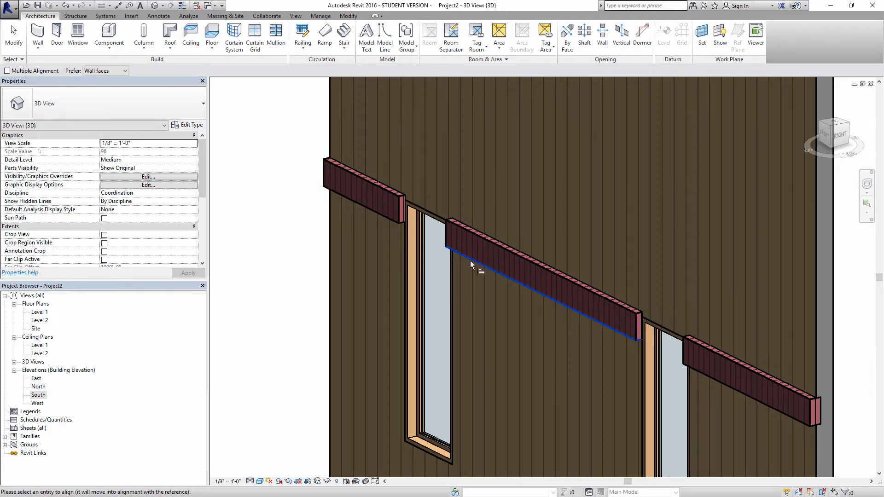
left_click(435, 216)
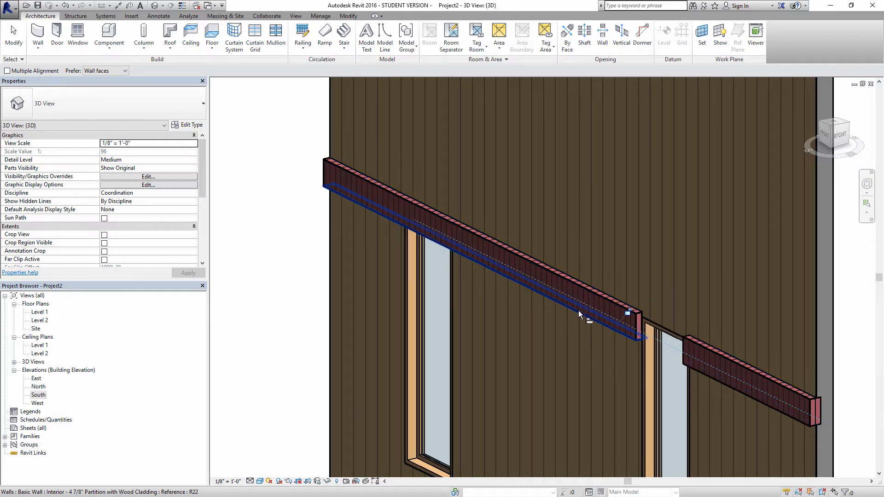
left_click(660, 325)
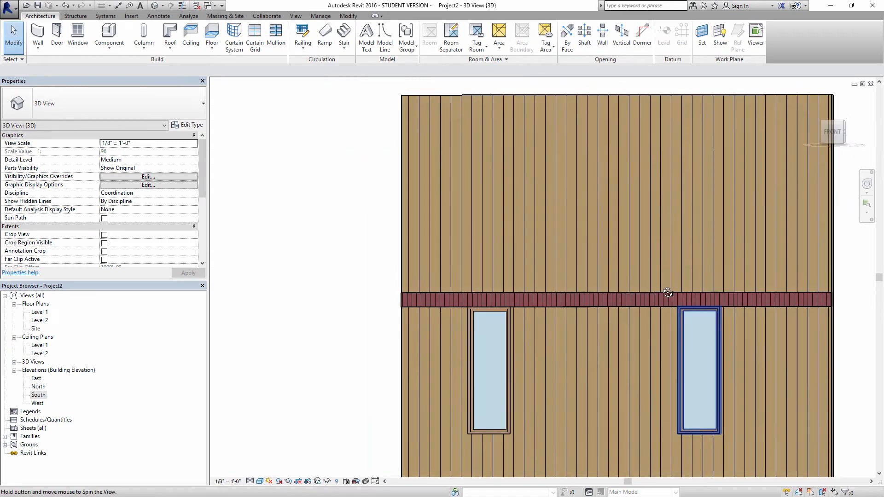
middle_click_drag(698, 282, 488, 225, "shift")
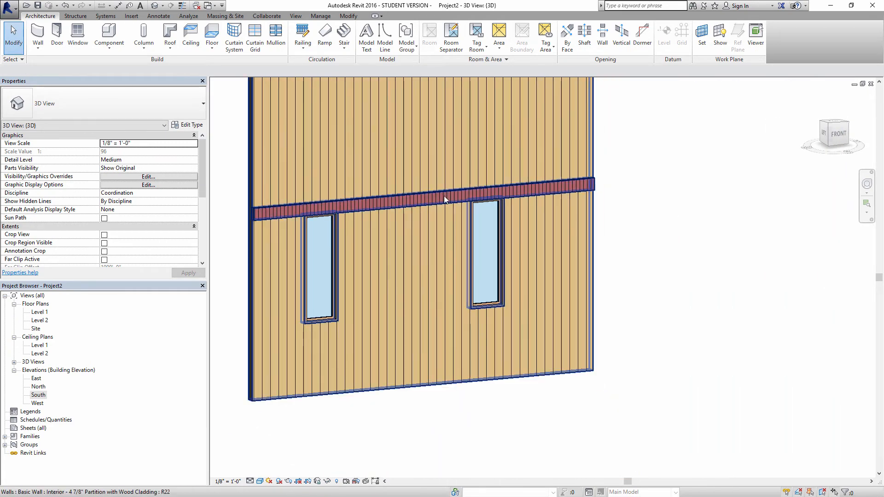
Change the wall type's sweep to a taller brick profile, accept the changes and deselect the wall
left_click(280, 212)
left_click(187, 125)
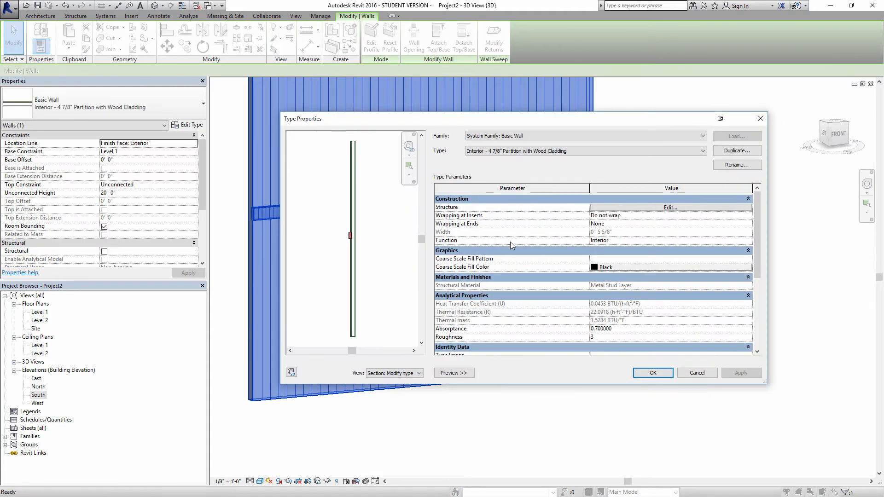
left_click(707, 207)
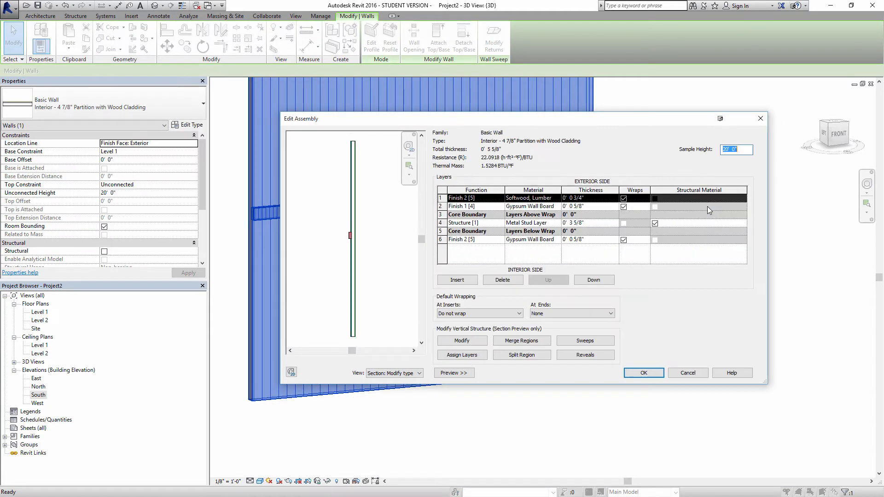
left_click(585, 340)
left_click(523, 208)
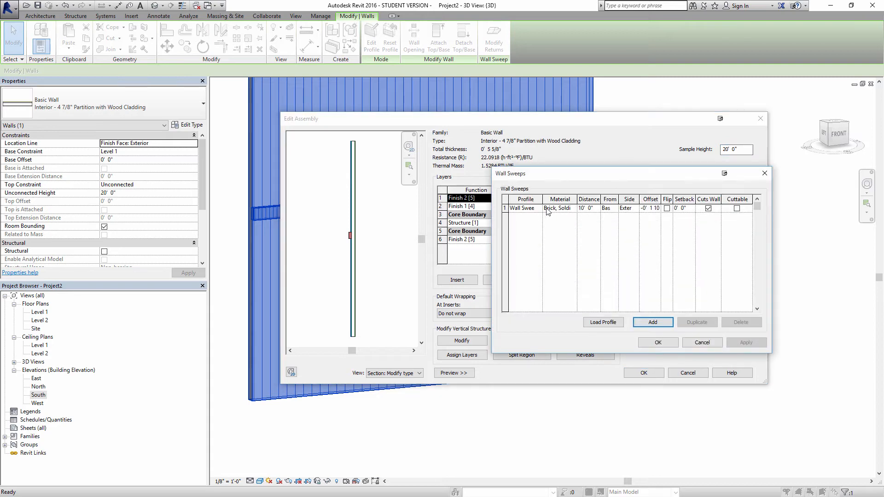
left_click(537, 208)
left_click(582, 251)
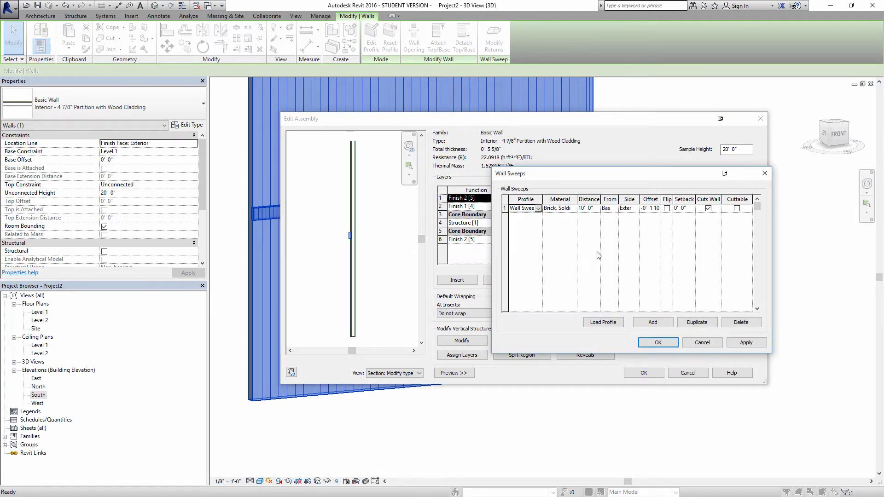
left_click(657, 343)
left_click(653, 373)
left_click(654, 373)
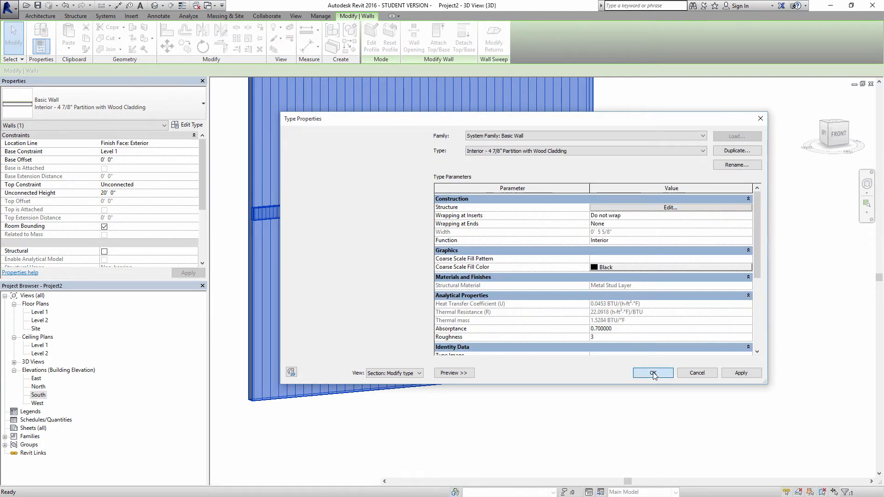
left_click(676, 339)
Inspect the taller brick sweep in the 3D view and review its sweep settings in the wall type's structure
middle_click_drag(548, 215, 523, 265, "shift")
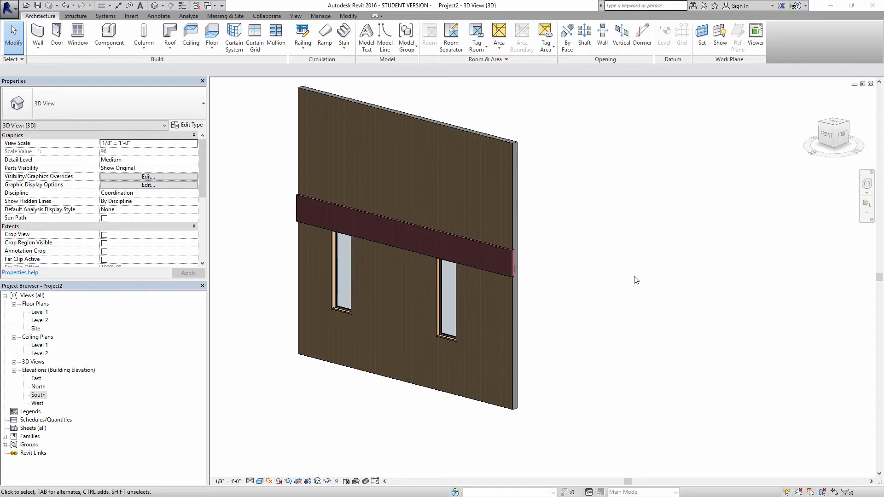
middle_click_drag(570, 280, 570, 292, "shift")
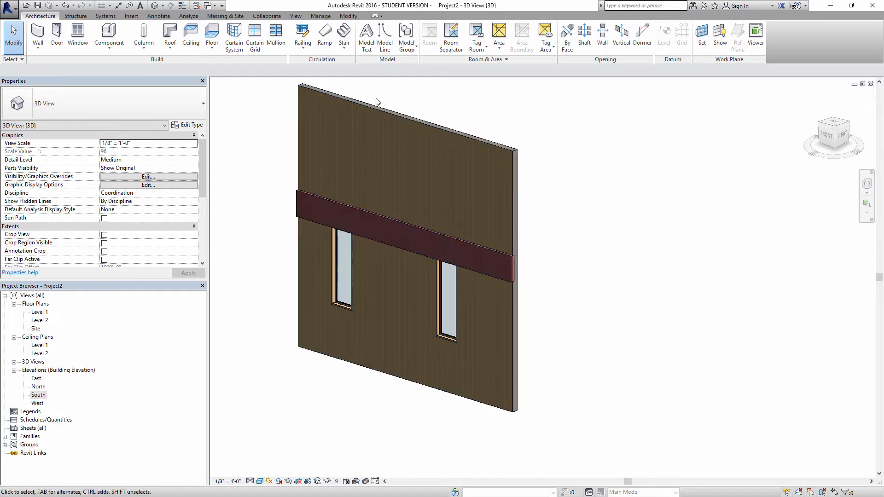
left_click(298, 326)
left_click(187, 124)
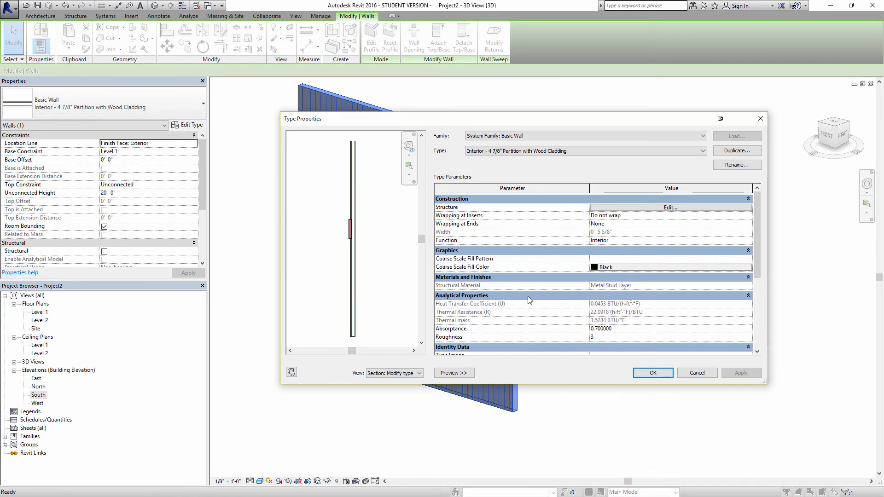
left_click(631, 208)
left_click(574, 343)
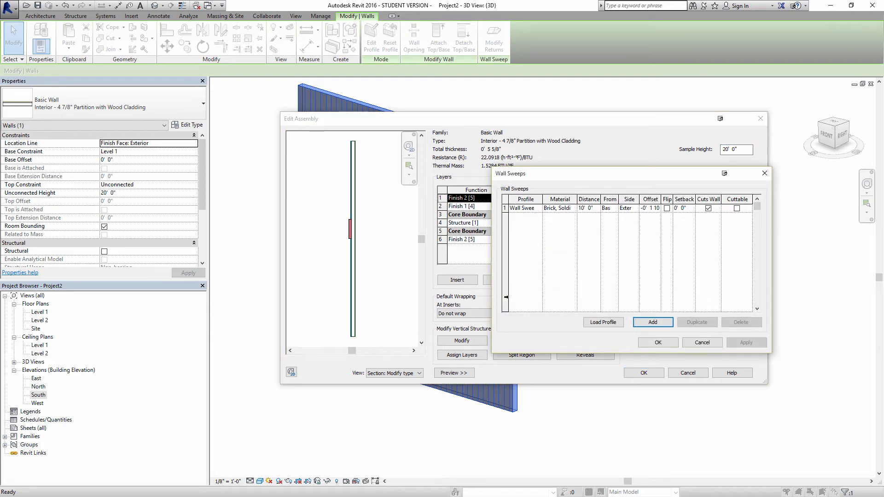
left_click(701, 342)
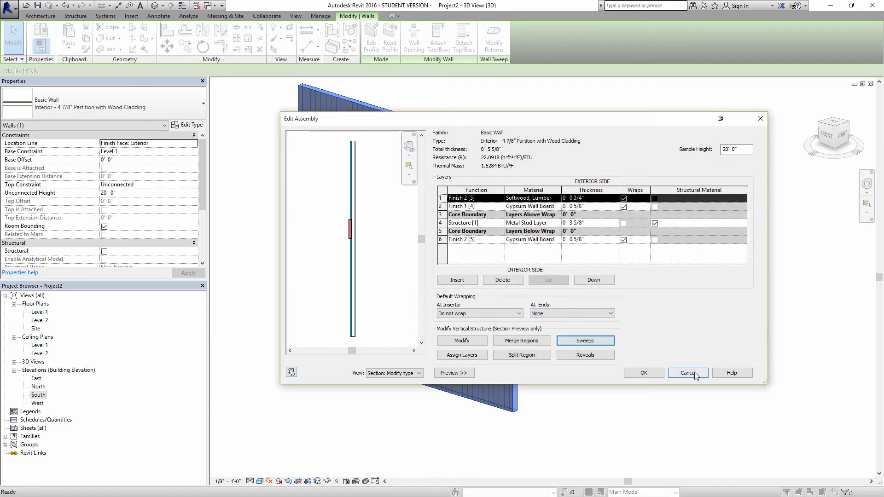
left_click(687, 373)
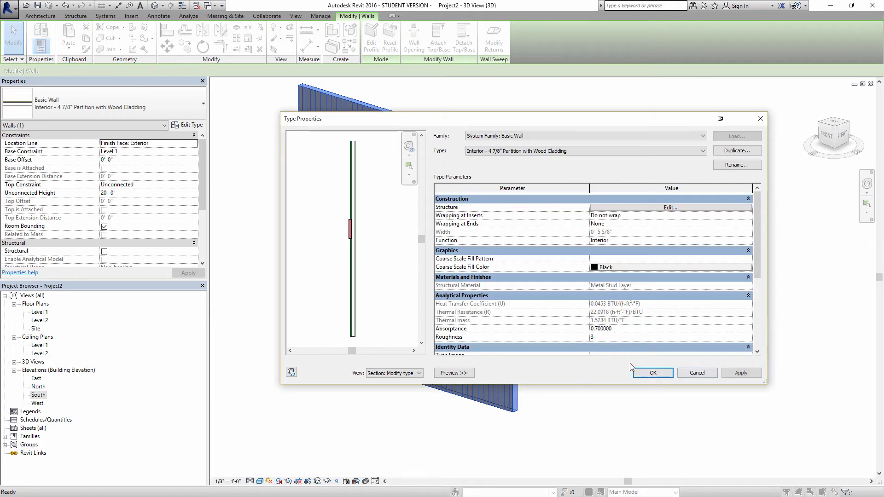
left_click(696, 373)
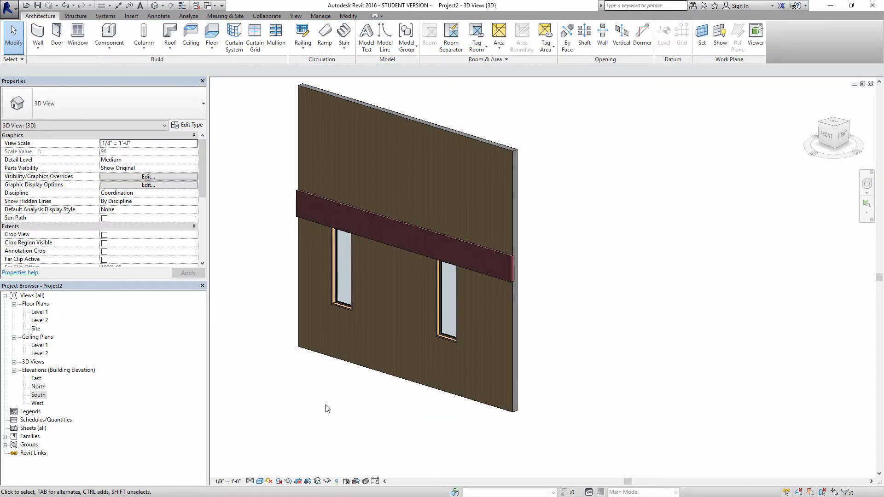
Draw a straight wall about 14' 11" long in the empty space beside the wood-clad wall in the 3D view
key("w")
key("a")
left_click(602, 370)
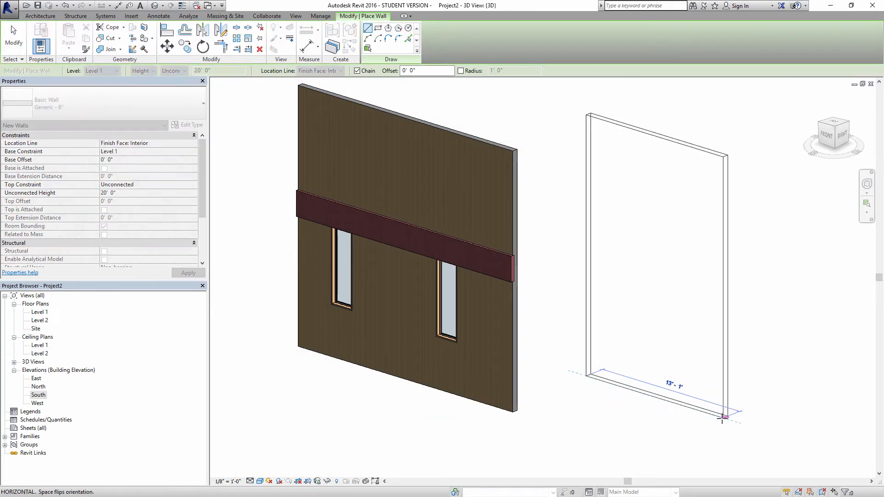
left_click(744, 421)
key("Escape")
key("Escape")
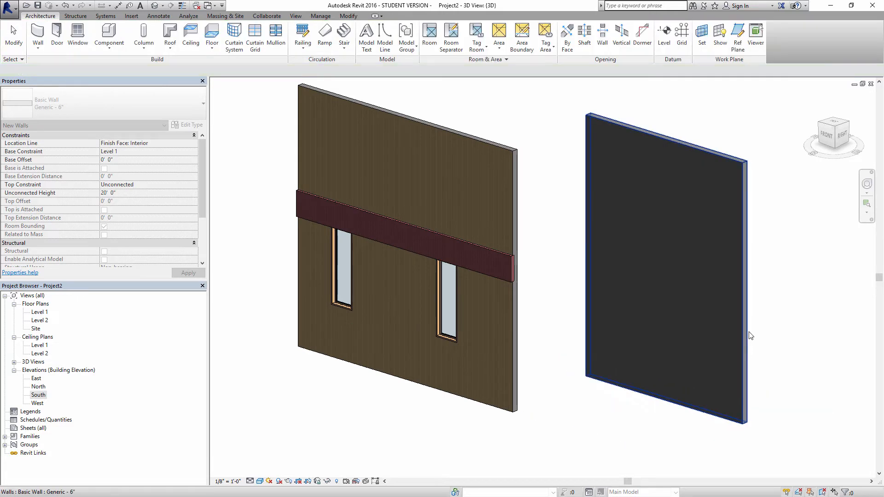
Change the new wall's system family to Stacked Wall, with the type Exterior - Brick Over CMU w Metal Stud
left_click(746, 333)
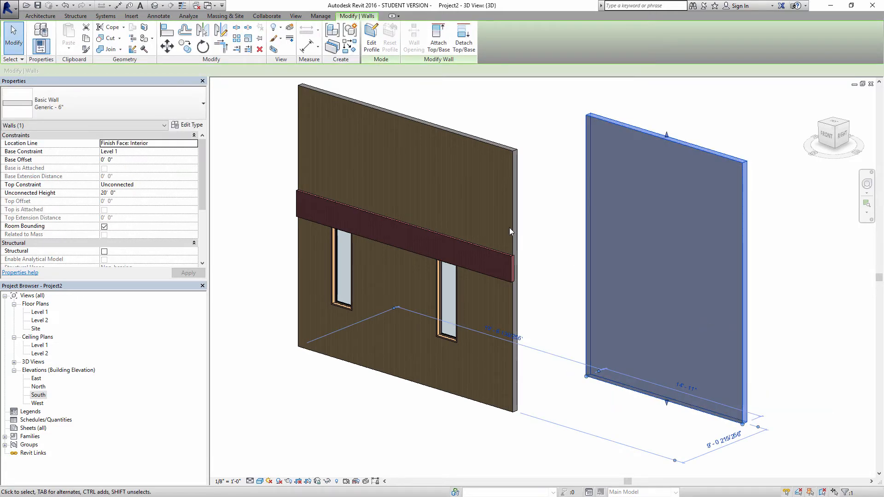
left_click(197, 125)
left_click(544, 135)
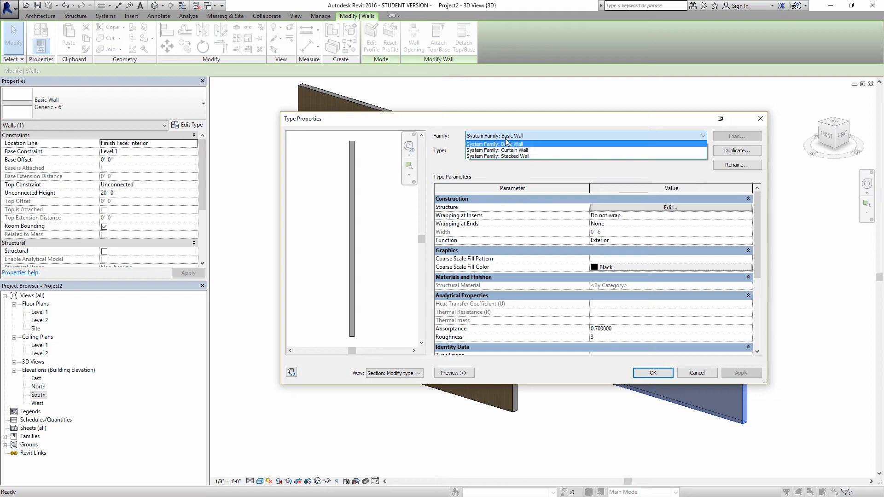
left_click(512, 137)
left_click(514, 135)
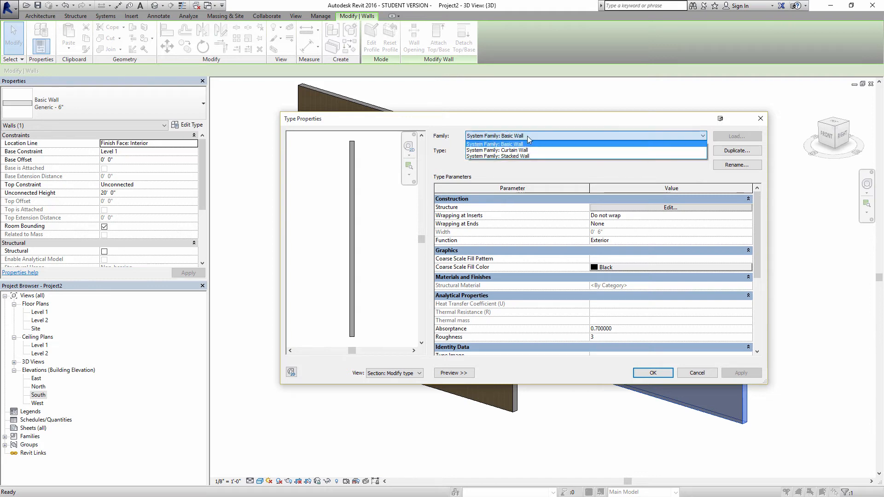
left_click(516, 156)
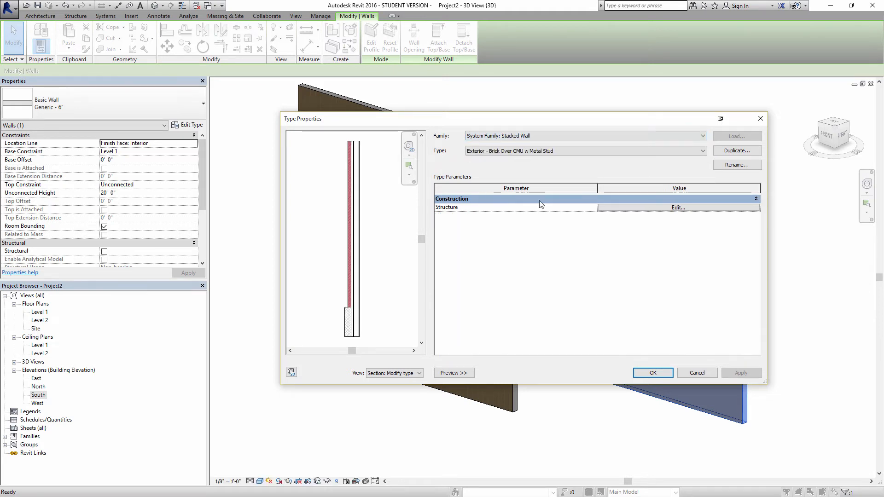
In the stacked wall's structure, set the upper wall to Interior - 4 7/8" Partition with Wood Cladding
left_click(639, 208)
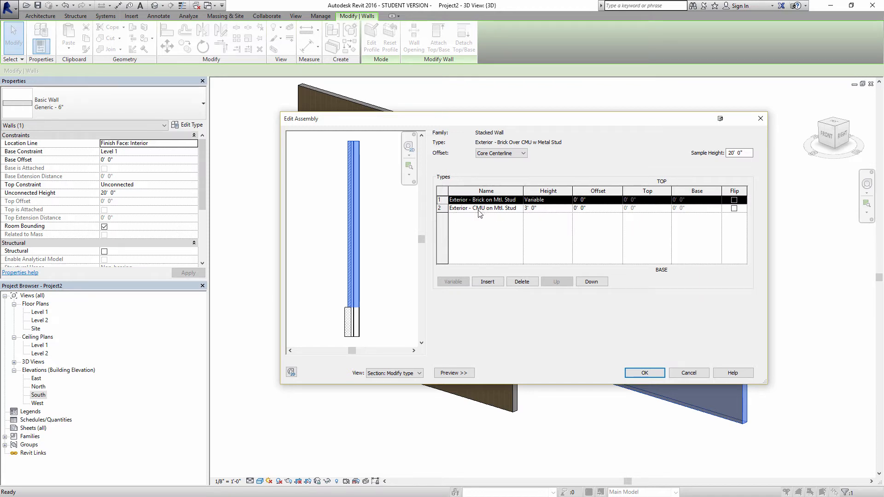
scroll(349, 322, "up", 3)
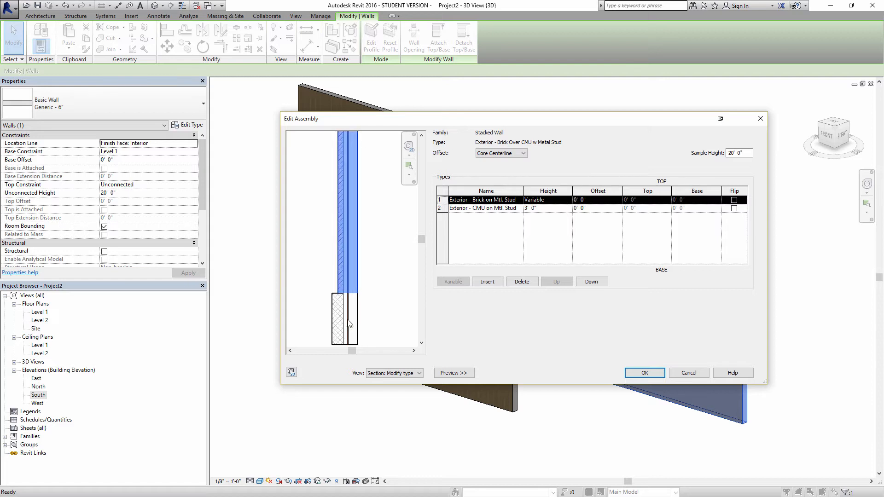
scroll(321, 276, "up", 2)
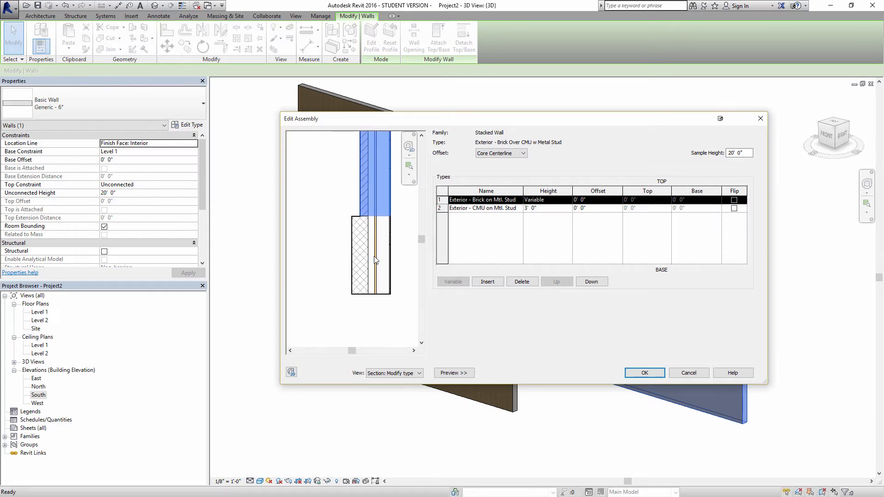
middle_click_drag(370, 165, 360, 234)
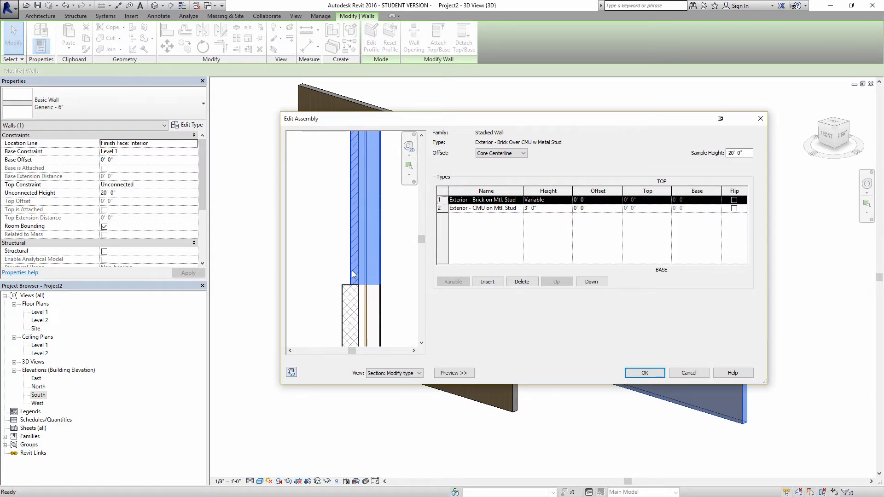
left_click(518, 200)
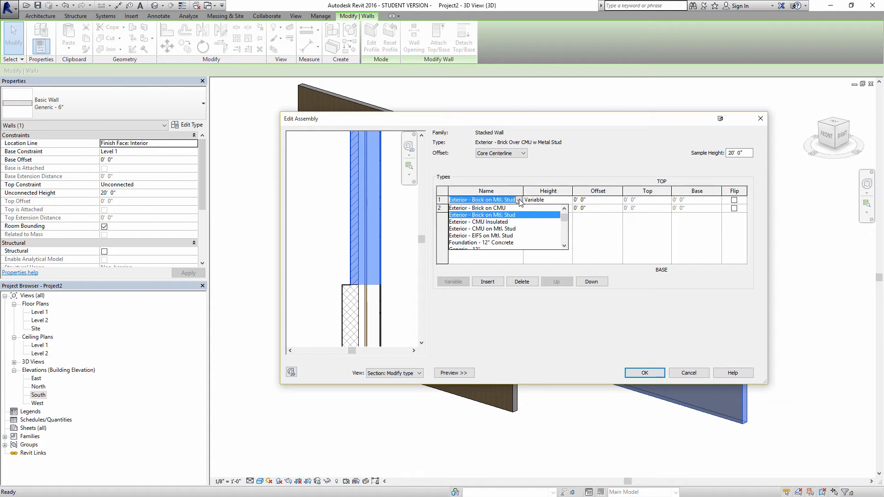
left_click_drag(565, 216, 565, 236)
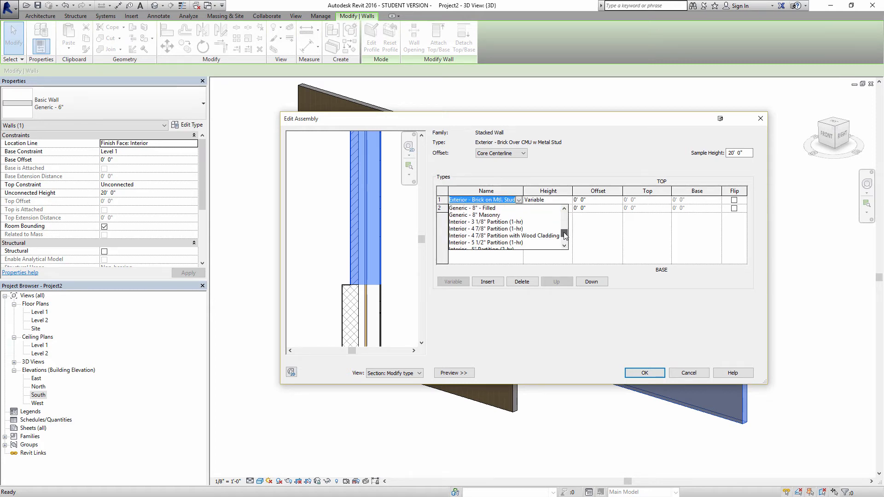
left_click(499, 235)
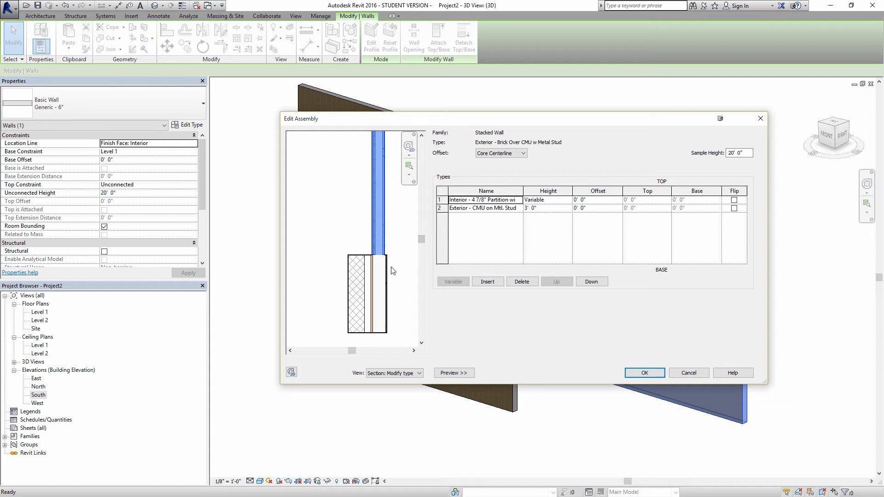
Set the lower wall of the stacked assembly to Generic - 12" Masonry
left_click(517, 211)
left_click(519, 210)
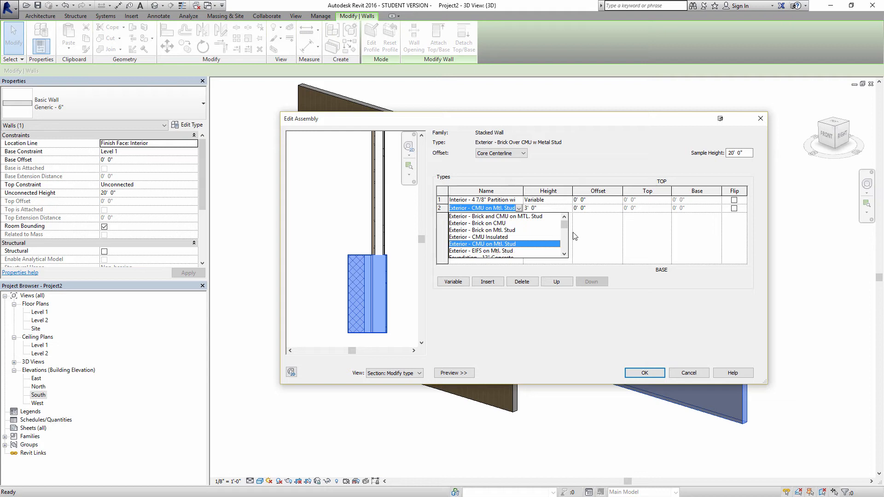
scroll(567, 231, "down", 1)
mouse_move(567, 230)
left_mouse_down()
mouse_move(567, 242)
mouse_move(563, 231)
left_mouse_up()
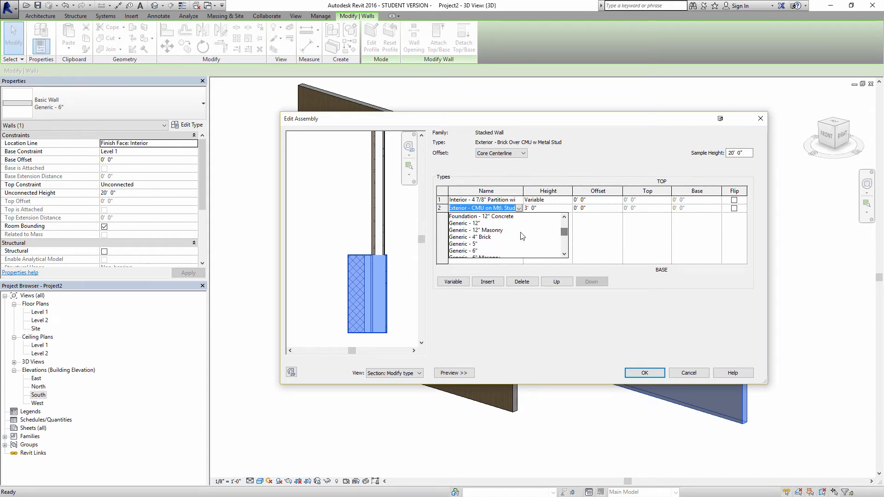
left_click(498, 231)
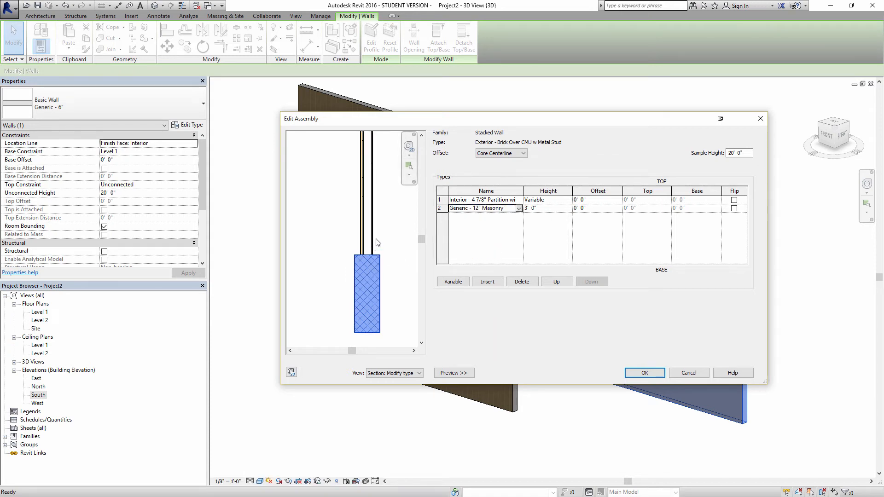
Try an offset of -4" for the upper wood-clad partition and check its inner face against the masonry base
left_click(602, 202)
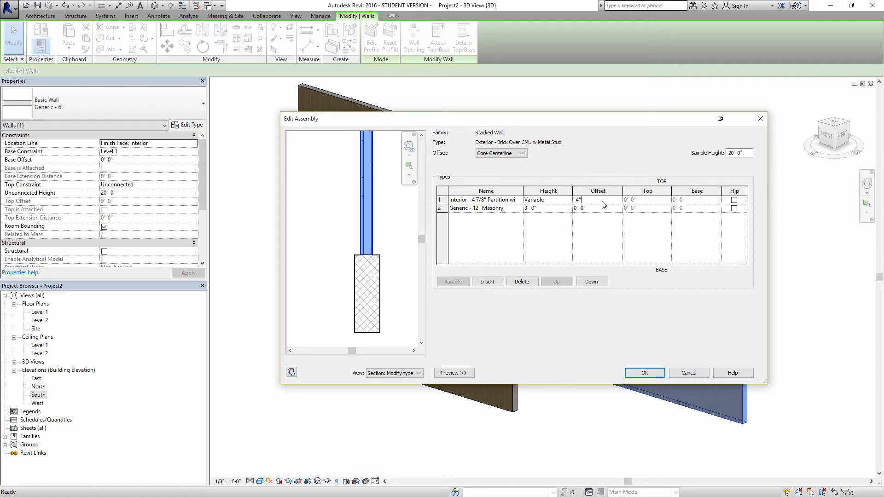
type("-4\"")
key("Return")
scroll(381, 254, "up", 5)
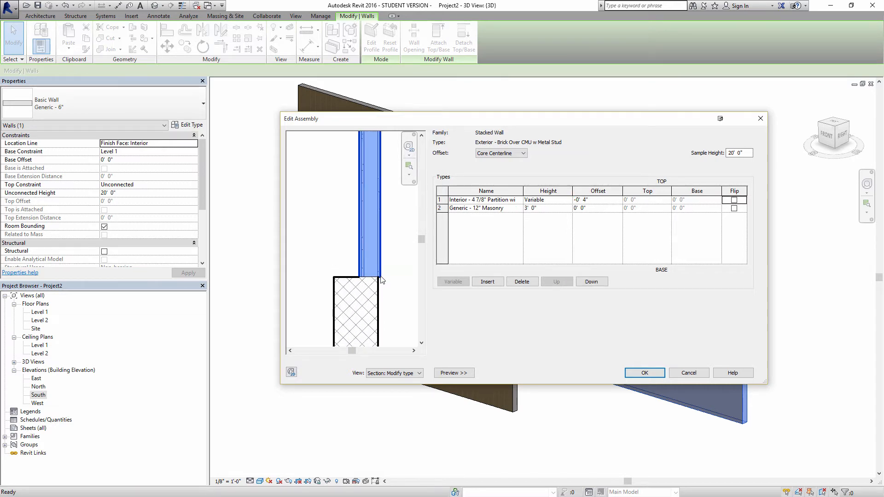
Set the upper partition's offset to -3.375", accept the assembly and type changes, and deselect the wall
left_click(597, 199)
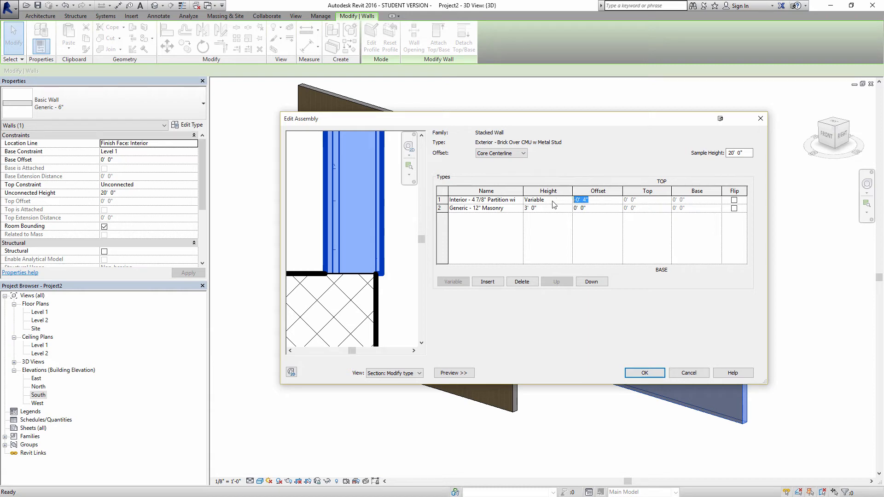
type("-3.375\"")
key("Return")
scroll(380, 256, "down", 3)
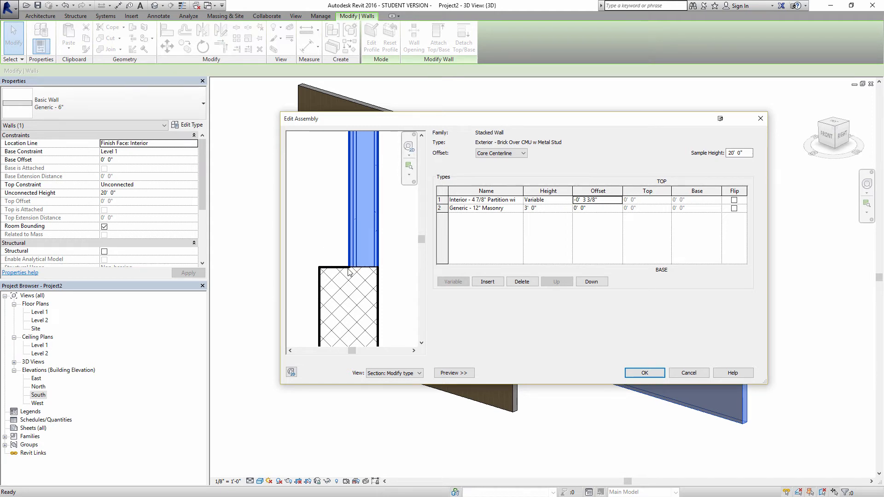
mouse_move(355, 269)
middle_mouse_down()
mouse_move(372, 249)
mouse_move(348, 263)
middle_mouse_up()
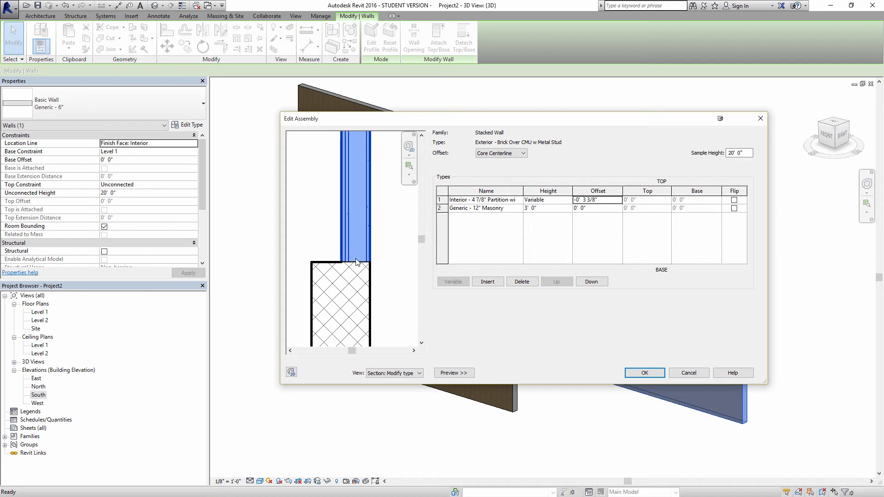
left_click(659, 374)
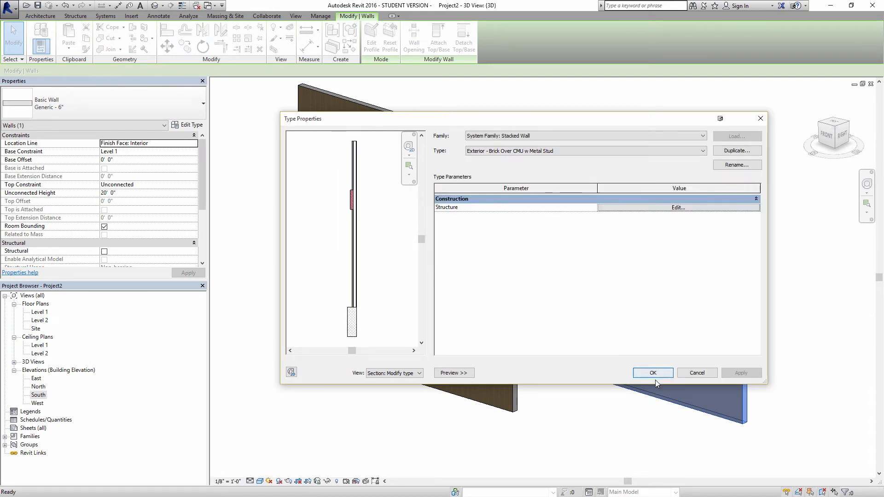
left_click(652, 373)
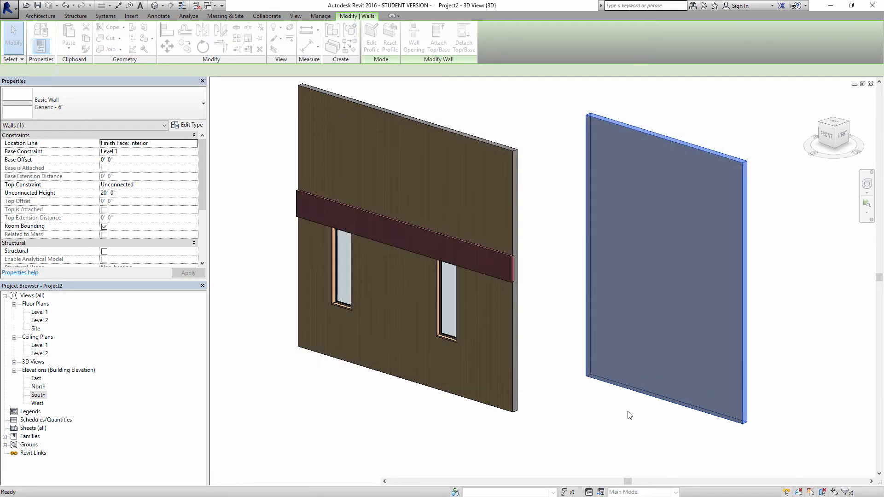
left_click(623, 427)
Inspect the stacked wall's masonry base, wood cladding and brick sweep from several angles in the 3D view
middle_click_drag(695, 376, 358, 375, "shift")
mouse_move(446, 384)
middle_mouse_down()
mouse_move(560, 389)
mouse_move(440, 390)
middle_mouse_up()
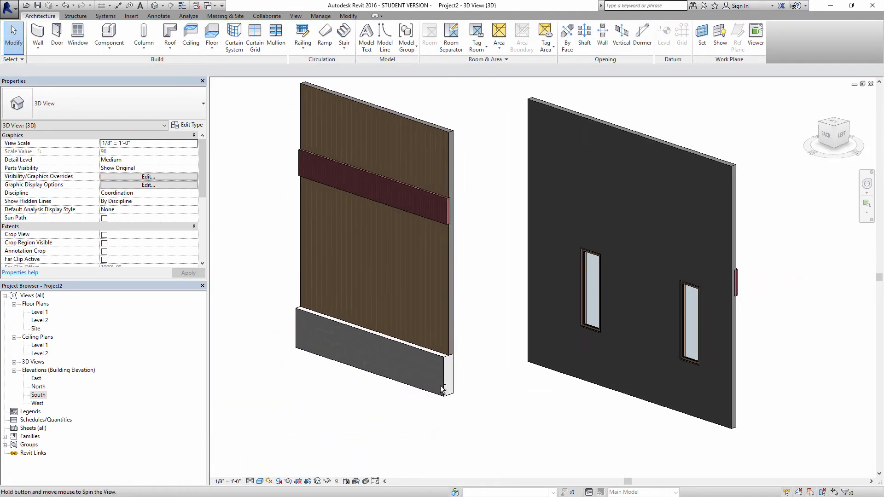
scroll(490, 376, "up", 3)
scroll(522, 364, "down", 3)
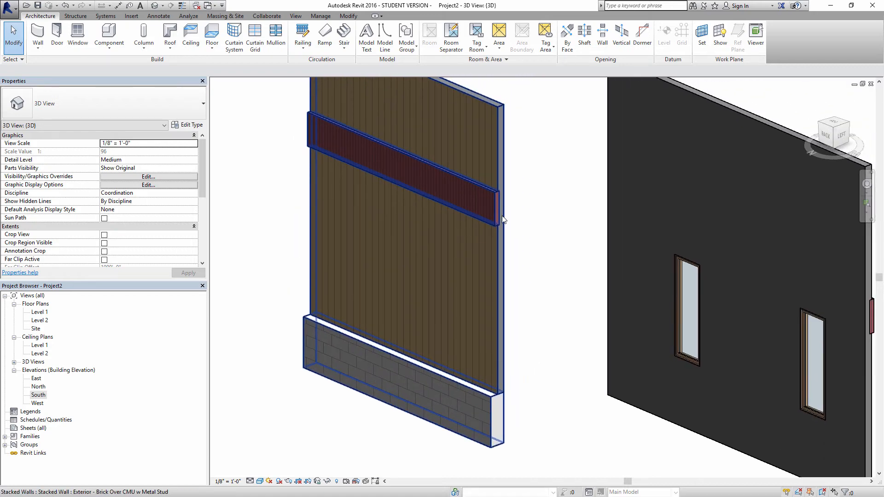
middle_click_drag(494, 234, 526, 205, "shift")
scroll(498, 190, "down", 3)
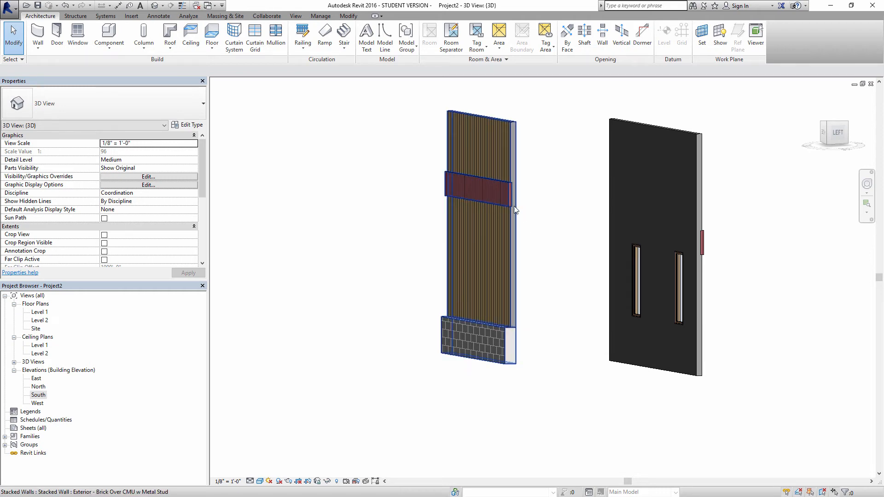
middle_click_drag(508, 207, 464, 184, "shift")
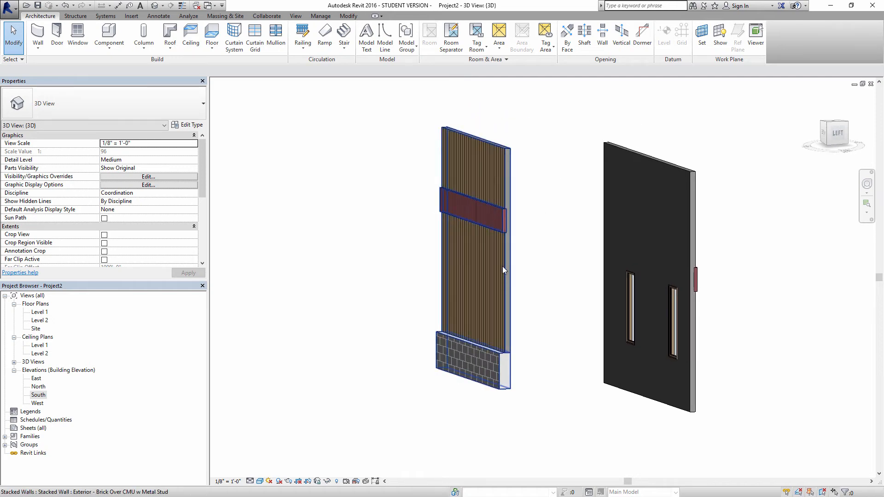
middle_click_drag(494, 258, 515, 287, "shift")
Set the stacked wall's top constraint to Up to level: Level 2 and dismiss the sweep warning
left_click(451, 281)
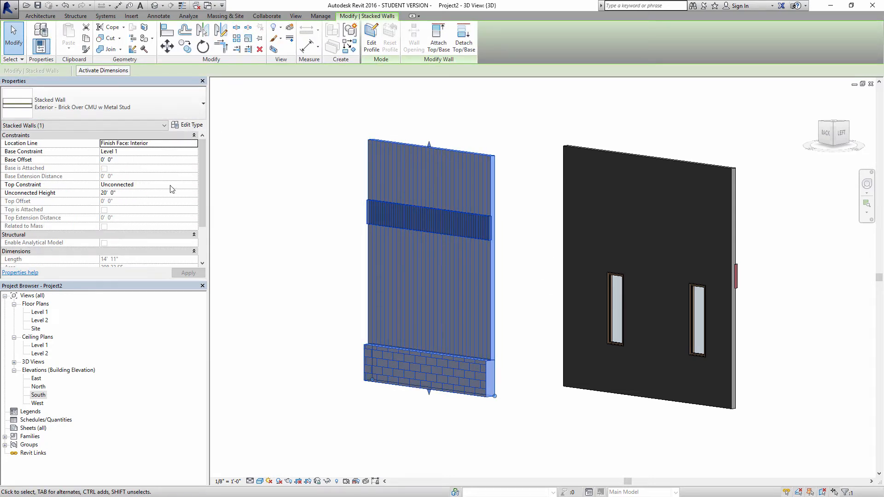
left_click(193, 185)
left_click(123, 208)
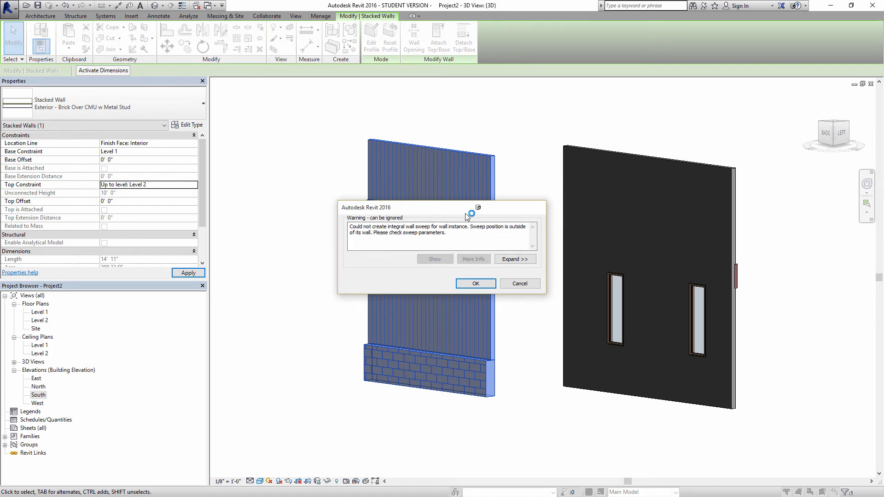
left_click(560, 281)
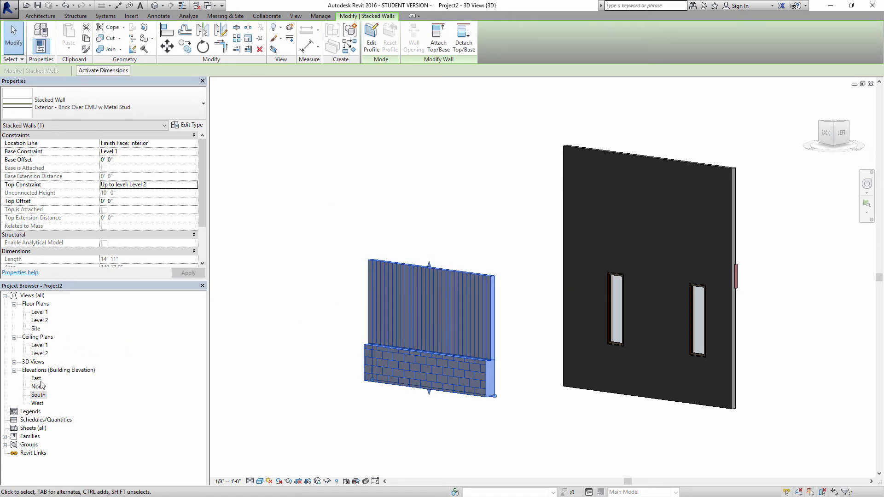
Set Level 2's elevation to 18' in the South elevation, and close that view to return to the 3D view
double_click(39, 395)
scroll(615, 351, "down", 3)
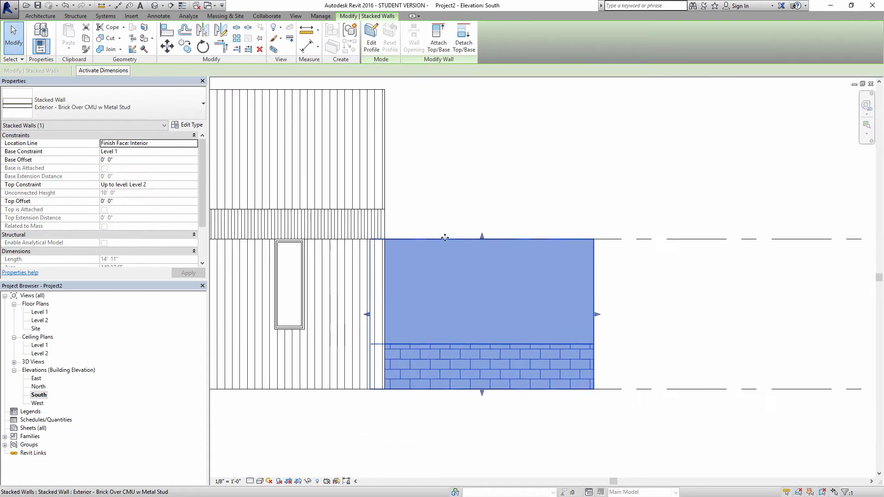
left_click(626, 225)
scroll(656, 256, "down", 2)
left_click(725, 252)
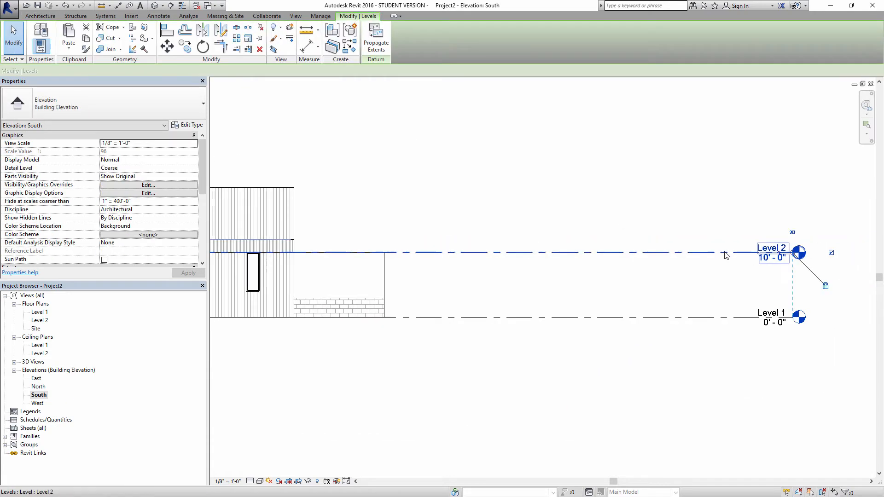
left_click(769, 258)
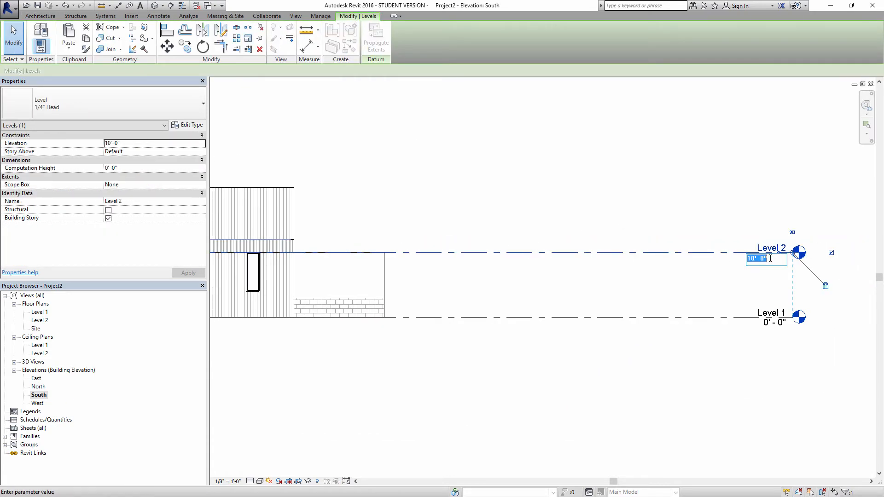
type("18'")
key("Return")
left_click(399, 162)
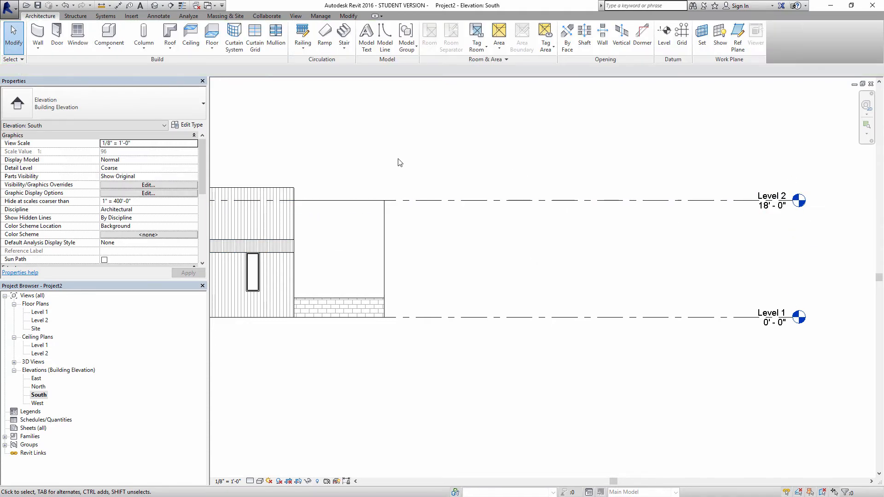
left_click(871, 84)
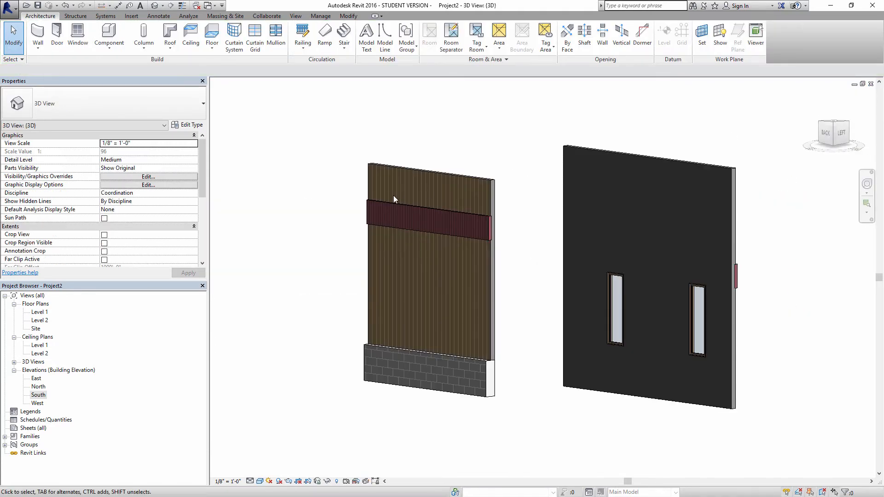
Open the stacked wall's profile for editing and draw a line about 14'-11 63/64" long from side to side, between the top edge and brick sweep
left_click(435, 174)
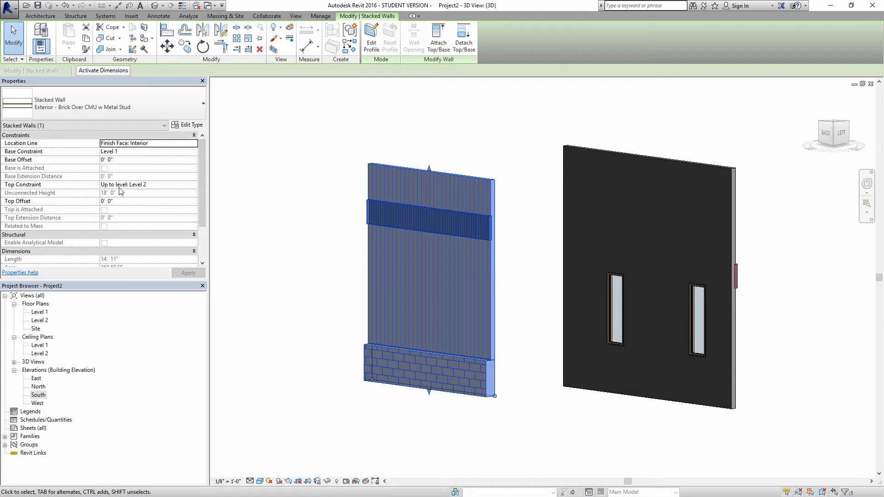
left_click(307, 148)
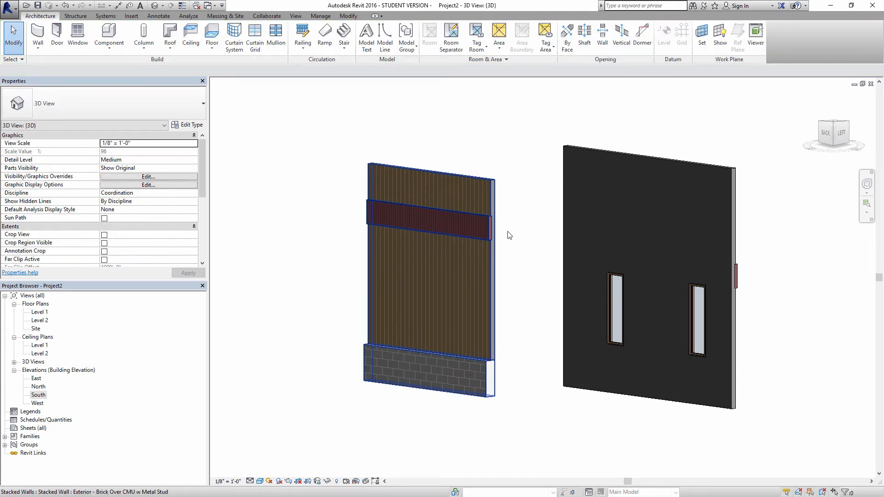
middle_click_drag(491, 230, 508, 248, "shift")
left_click(446, 183)
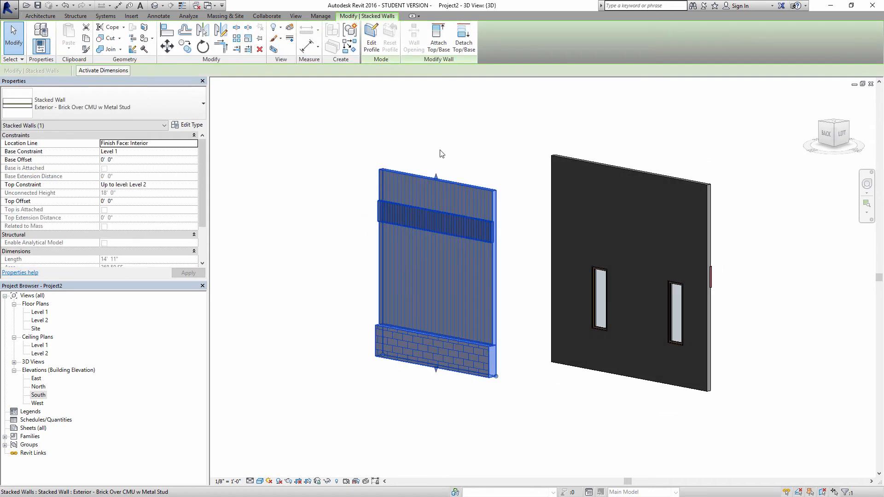
left_click(382, 46)
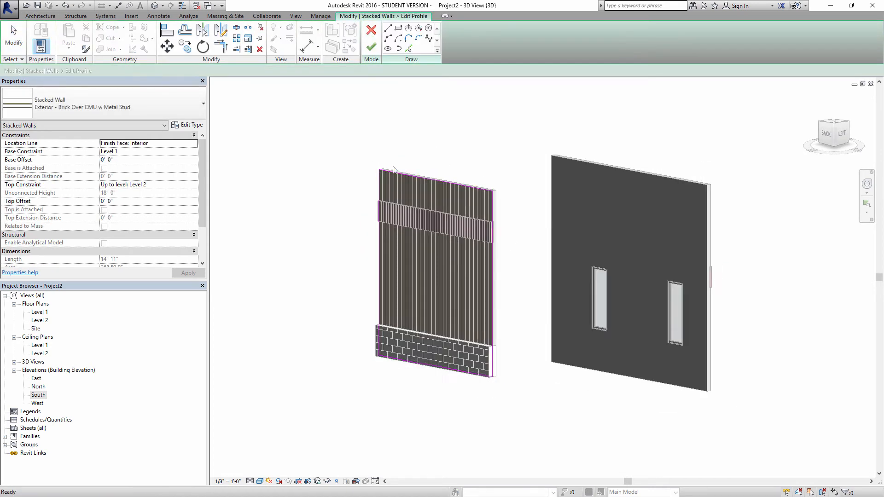
left_click_drag(379, 188, 379, 169)
left_click(392, 164)
scroll(393, 167, "up", 2)
scroll(393, 171, "up", 1)
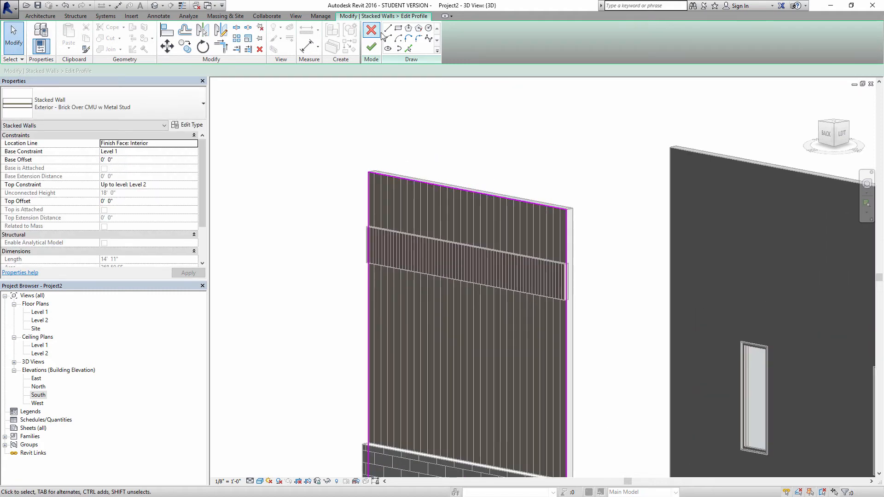
key("l")
key("i")
left_click(369, 207)
left_click(567, 214)
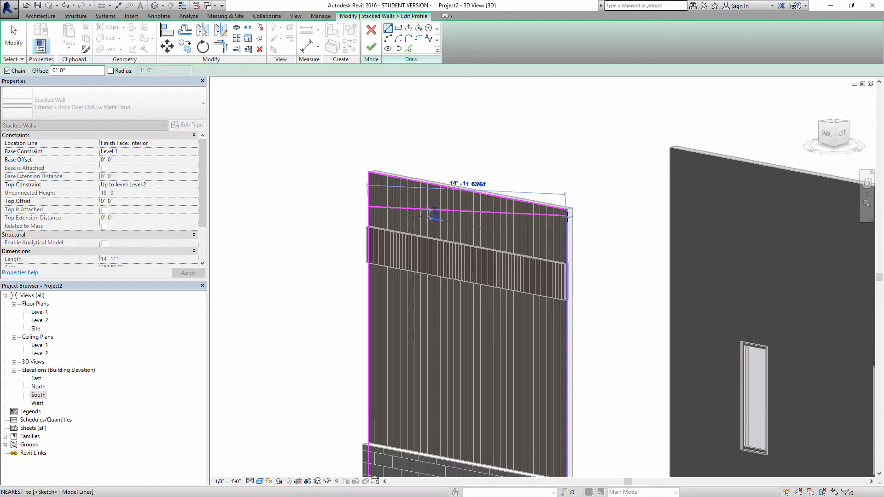
Trim both vertical side lines of the wall profile to the new line below the top edge
key("Escape")
key("Escape")
key("t")
key("r")
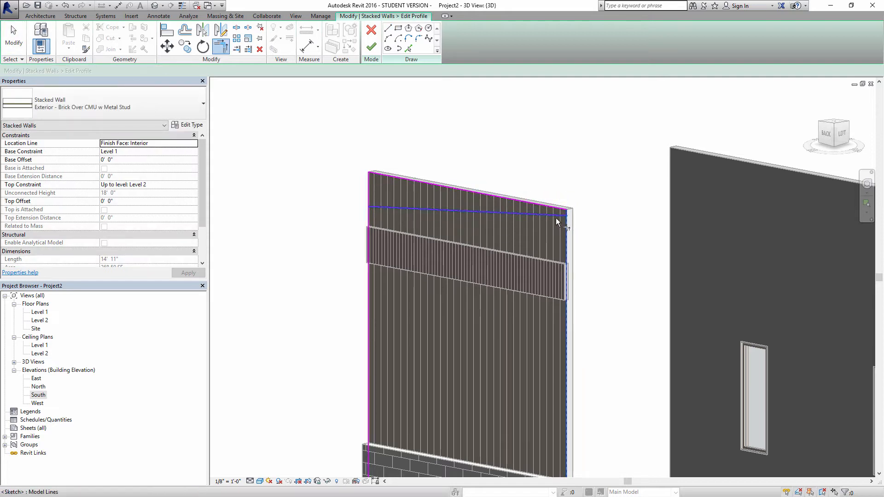
left_click(388, 210)
left_click(369, 235)
key("Escape")
key("Escape")
Delete the original top edge from the profile sketch and finish the stacked wall's profile edit
left_click(405, 178)
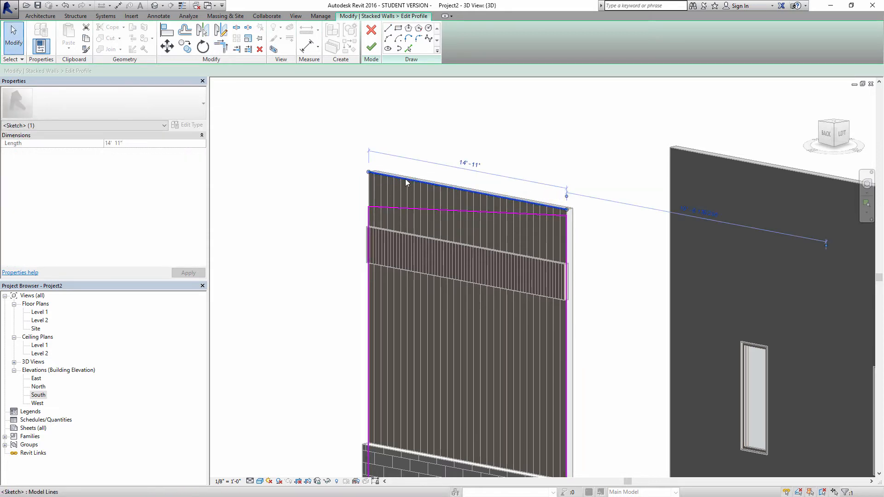
key("Delete")
left_click(371, 47)
middle_click_drag(442, 189, 528, 152, "shift")
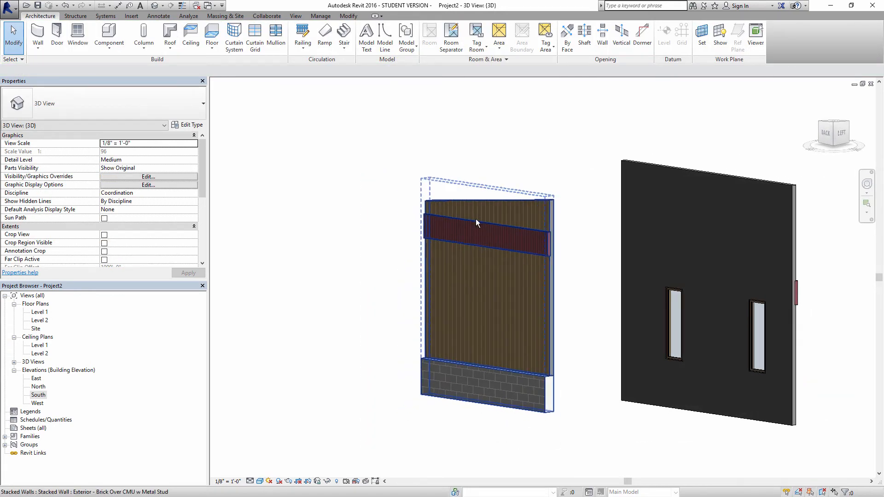
Set the Generic - 12" Masonry base's height to 8" in the stacked wall's assembly and accept the type changes
left_click(501, 244)
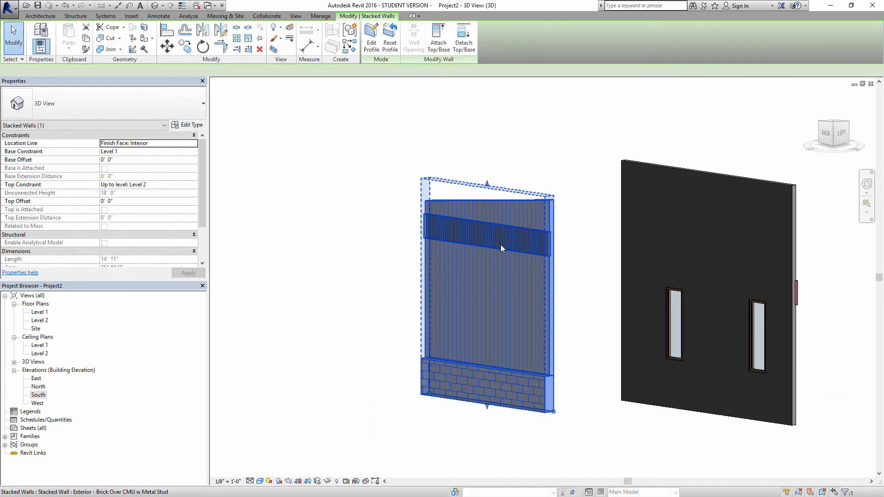
left_click(201, 131)
left_click(624, 208)
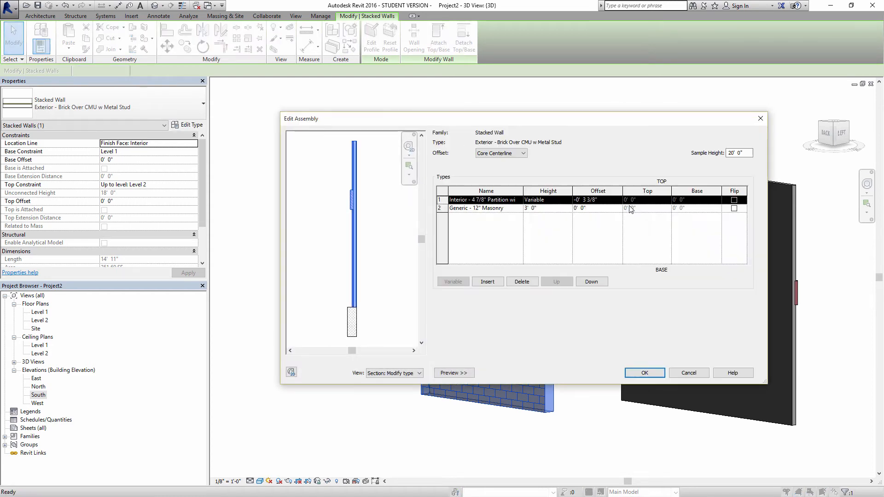
left_click(552, 212)
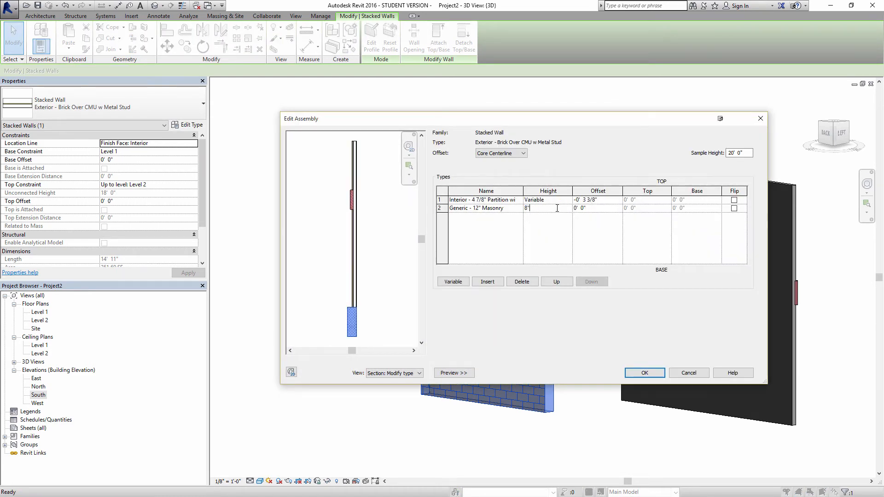
type("8\"")
key("Return")
left_click(644, 374)
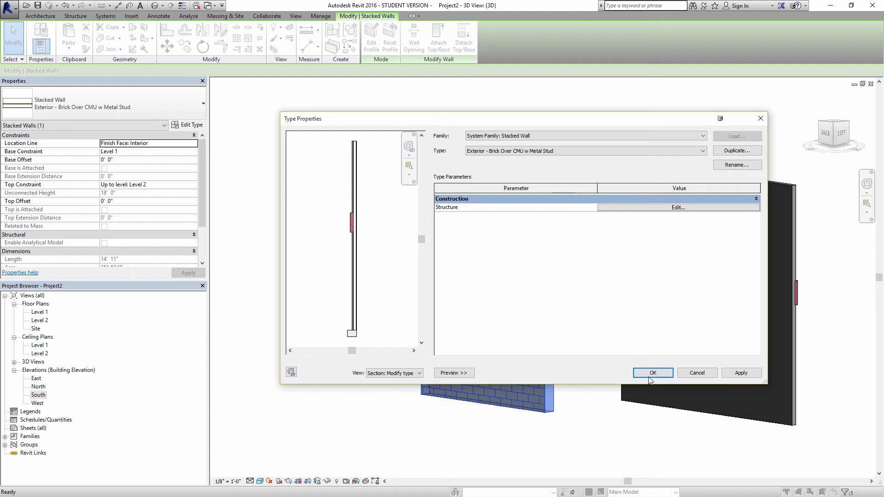
left_click(643, 318)
middle_click_drag(530, 398, 503, 416, "shift")
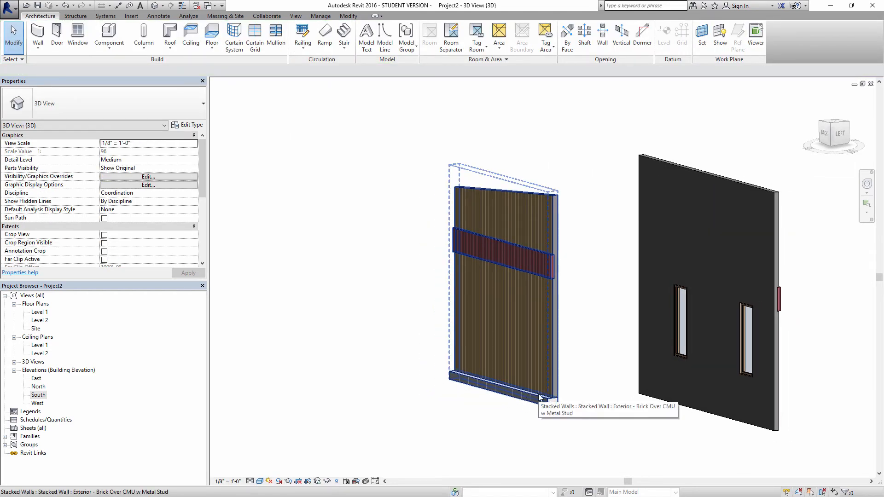
middle_click_drag(538, 242, 567, 243, "shift")
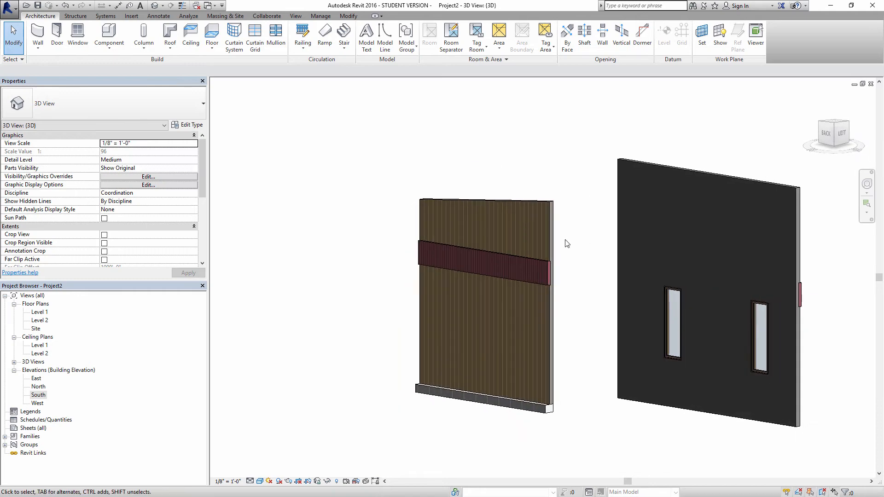
Delete the stacked wall and the wall with the two windows from the model
left_click(537, 199)
key("Delete")
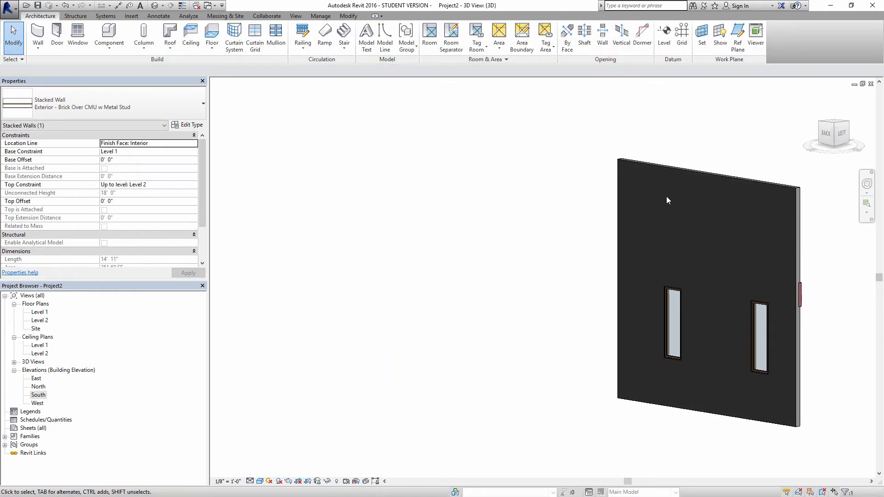
left_click(673, 171)
key("Delete")
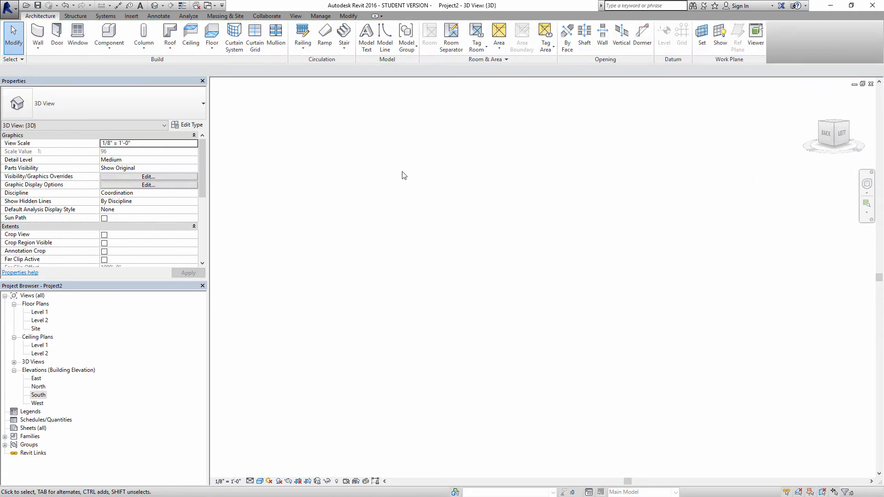
Start a new wall, look through the available wall types, and choose Curtain Wall 1
left_click(38, 32)
left_click(151, 109)
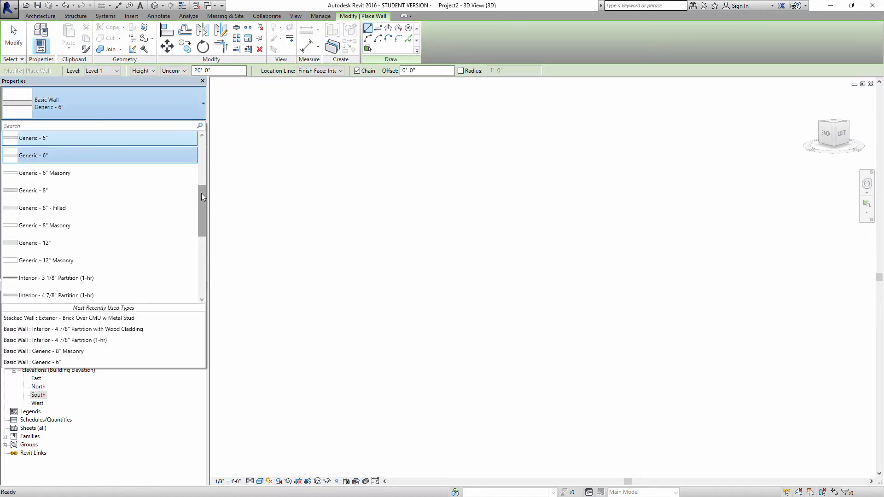
left_click_drag(201, 192, 203, 269)
scroll(94, 279, "up", 7)
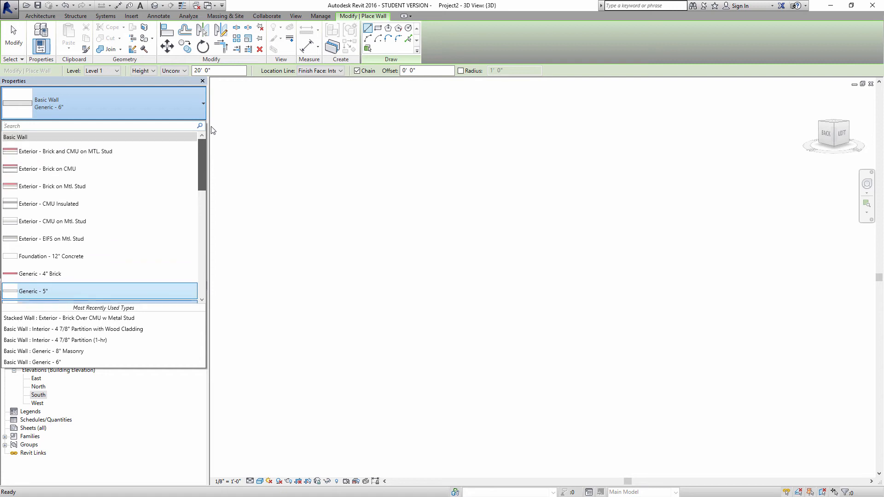
scroll(106, 263, "down", 7)
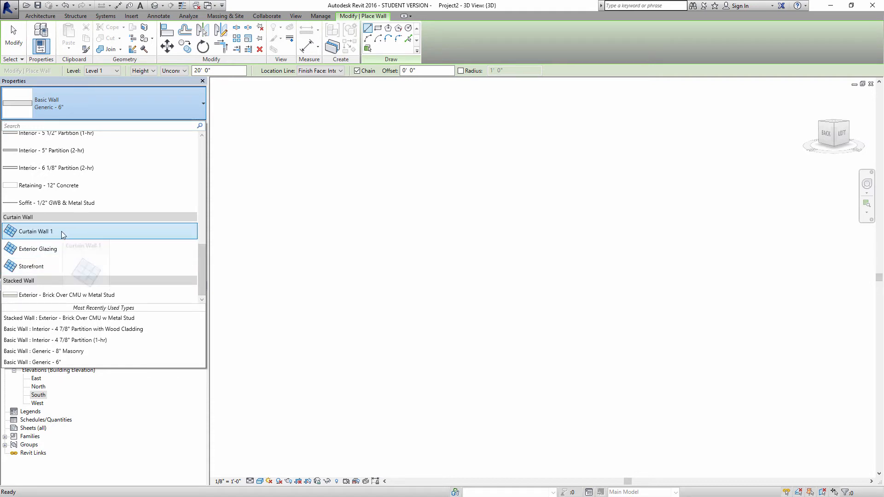
mouse_move(51, 235)
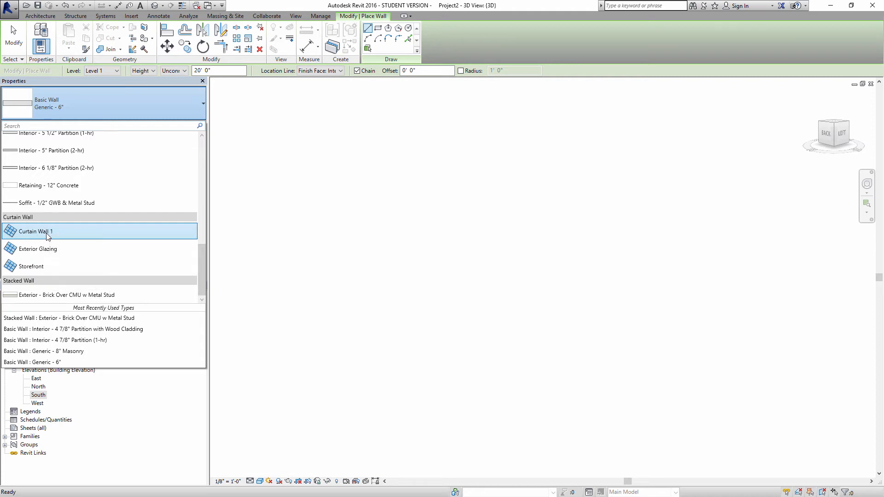
left_click(46, 232)
Draw a straight curtain wall about 37'-0" long on Level 1 with an unconnected height of 20', and end the wall command
left_click(742, 389)
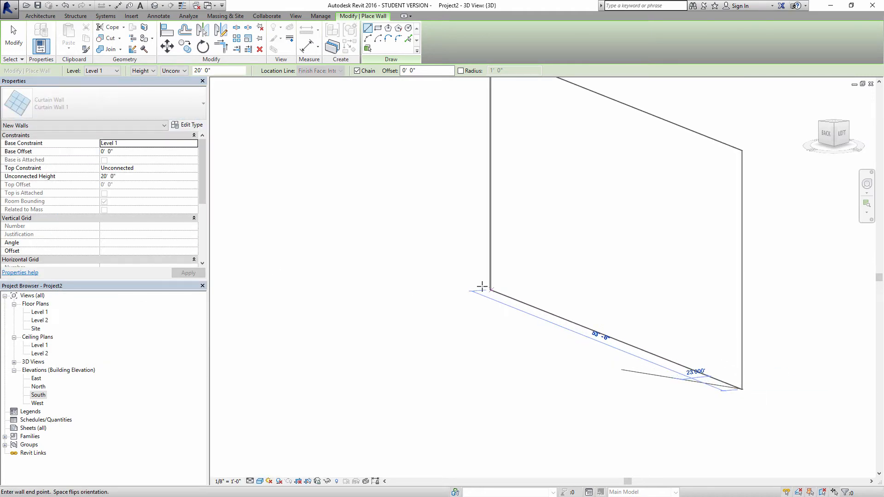
scroll(483, 330, "down", 2)
middle_click_drag(488, 329, 491, 225, "shift")
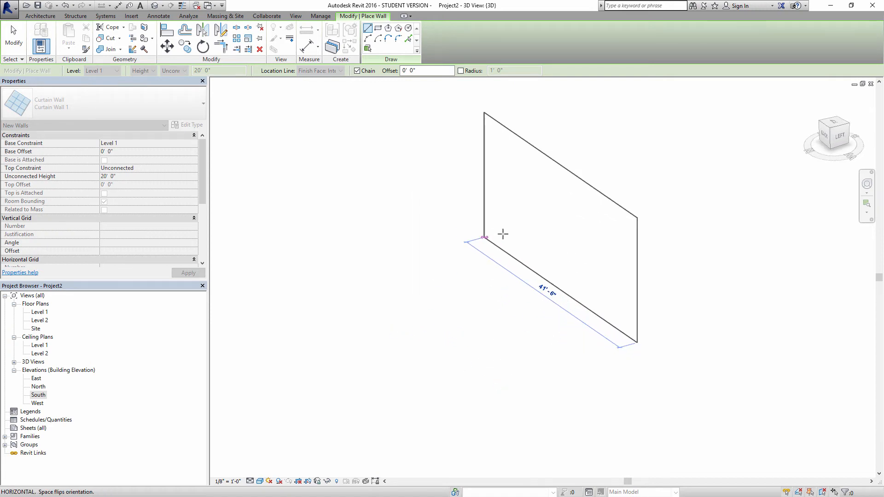
left_click(520, 245)
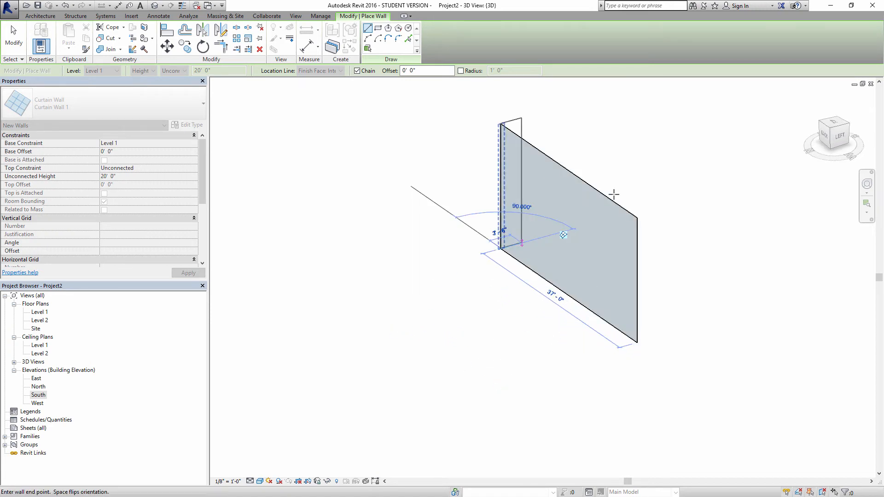
key("Escape")
key("Escape")
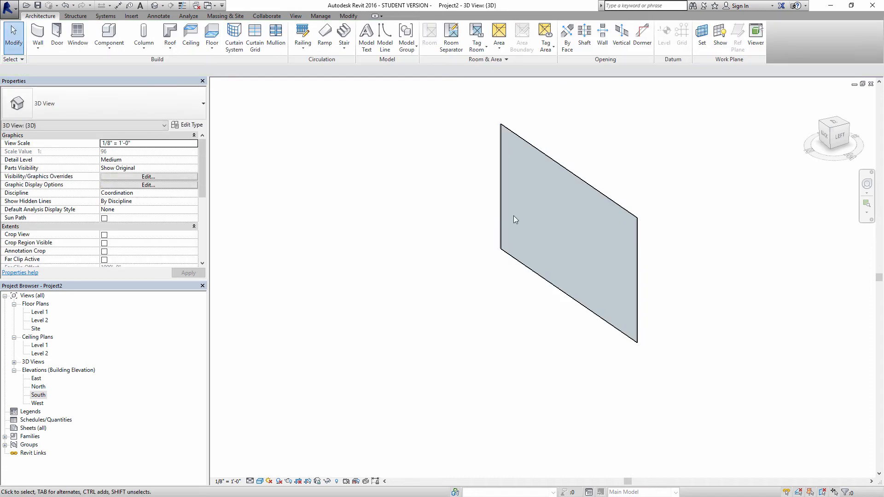
Add three vertical curtain grid lines across all segments, spaced about 5'-6", 10'-6" and 13'-0" apart, leaving 8'-0" at the far end
middle_click_drag(514, 219, 450, 181, "shift")
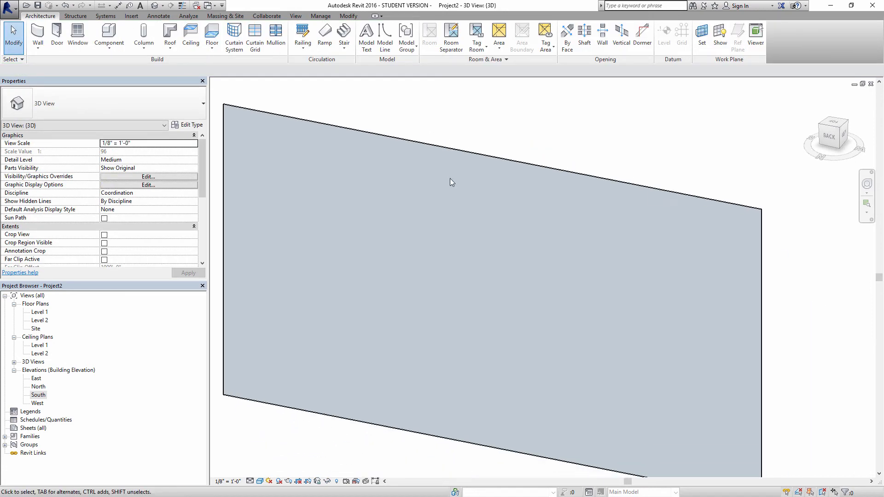
scroll(451, 182, "down", 3)
left_click(471, 162)
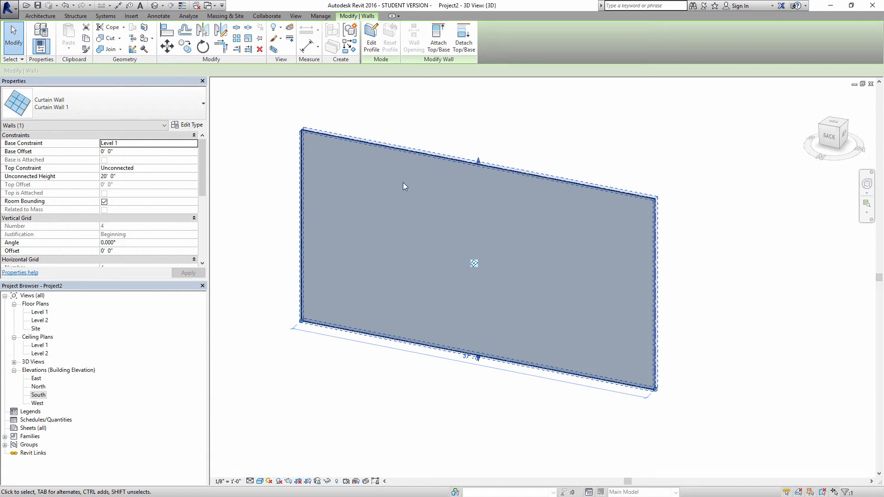
left_click(444, 137)
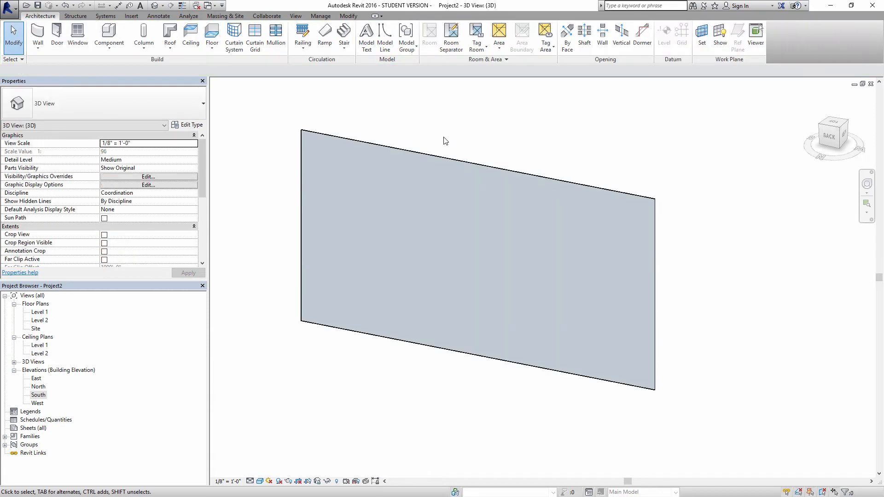
left_click(429, 159)
left_click(50, 17)
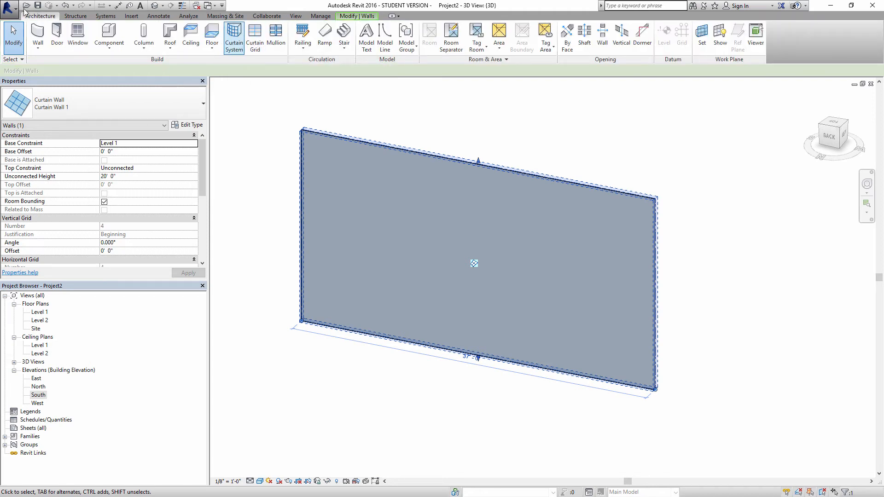
left_click(255, 37)
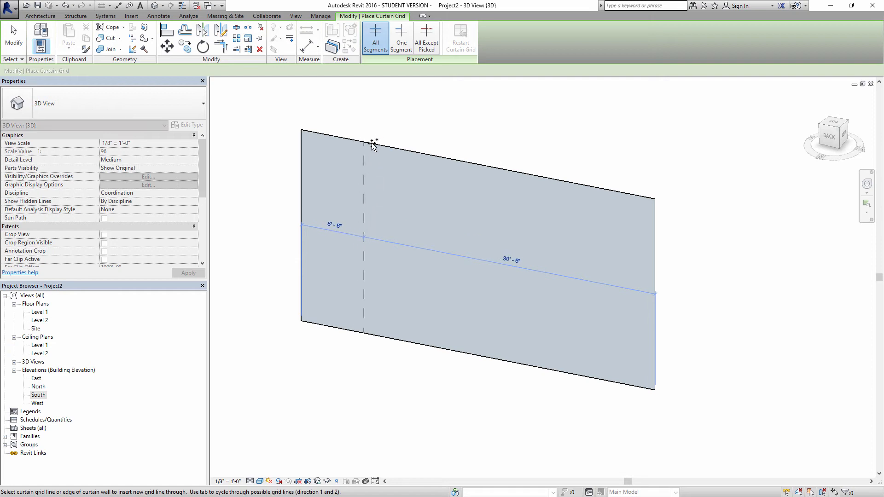
left_click(353, 140)
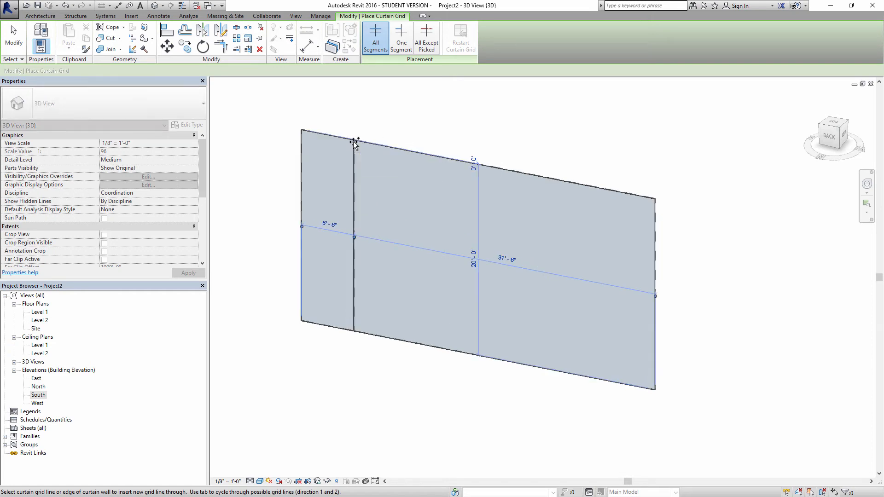
left_click(451, 159)
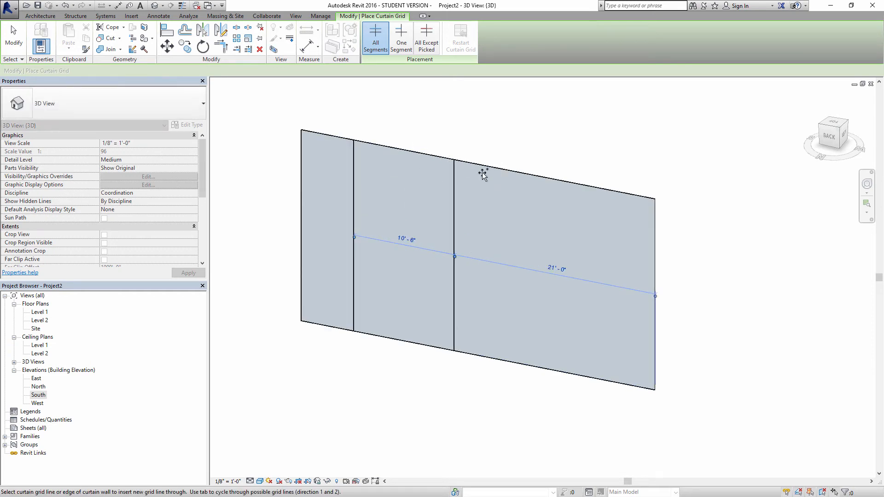
left_click(579, 183)
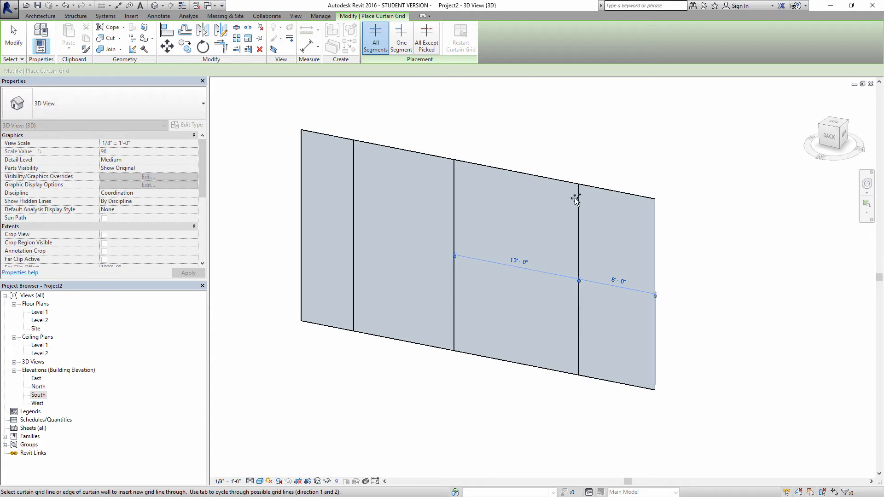
Add a horizontal curtain grid line about 3'-6" above the curtain wall's base and end the grid command
left_click(654, 352)
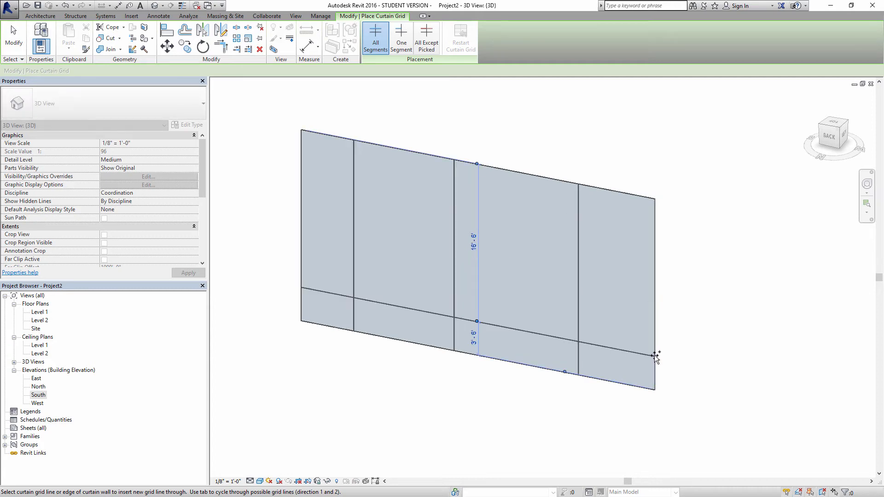
key("Escape")
key("Escape")
middle_click_drag(391, 298, 448, 291, "shift")
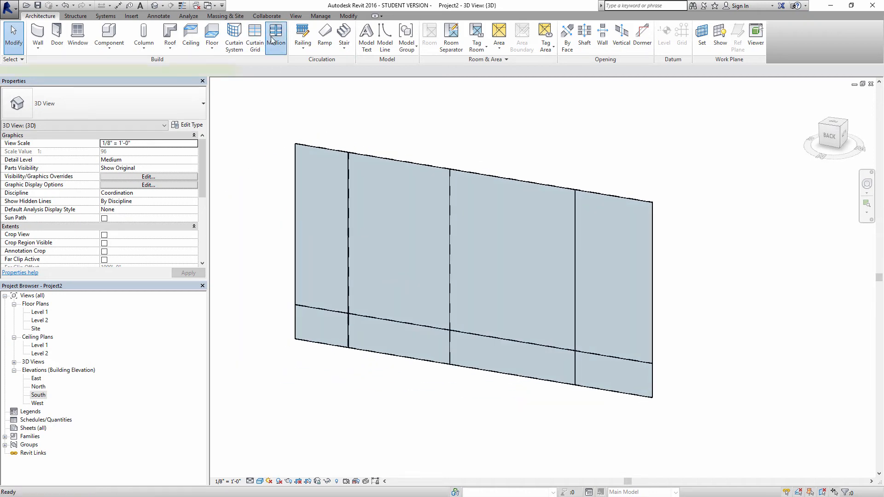
Place 2.5" x 5" rectangular mullions on all grid lines of the curtain wall and end the mullion command
left_click(275, 39)
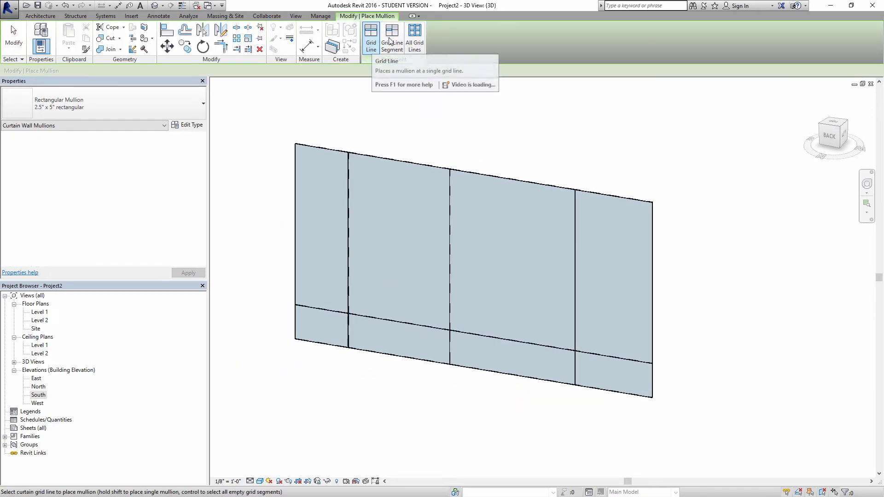
left_click(415, 40)
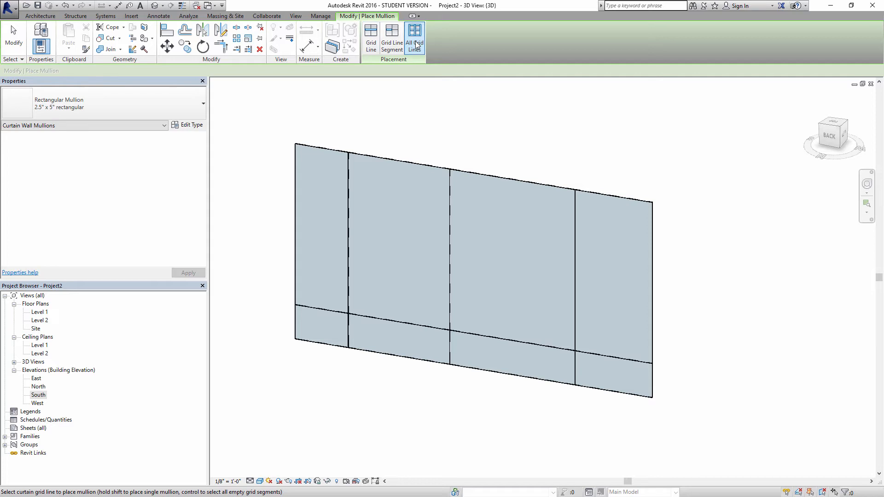
left_click(347, 208)
key("Escape")
key("Escape")
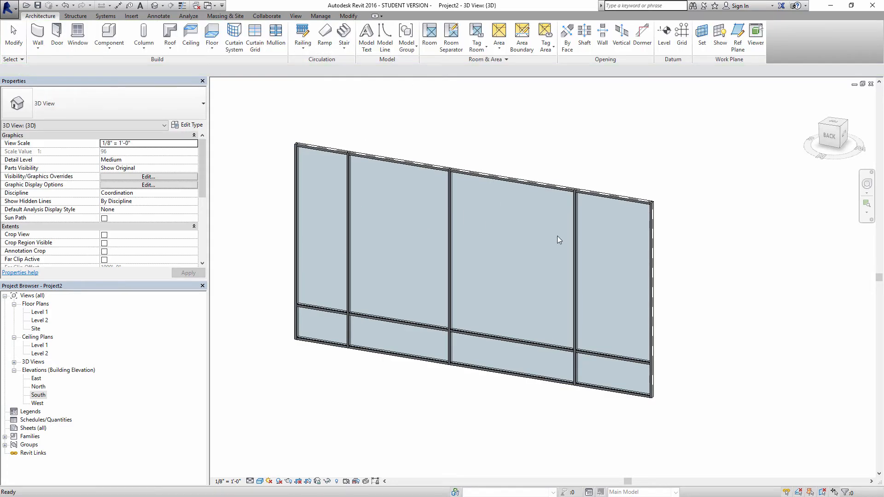
middle_click_drag(557, 235, 463, 240, "shift")
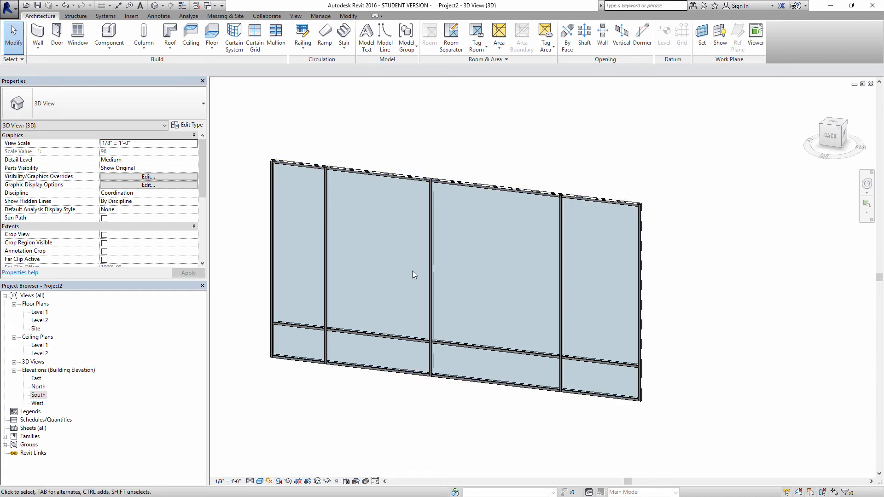
Undo the mullions and all manually placed curtain grid lines, going back to the plain curtain wall
key("ctrl+z")
key("ctrl+z")
key("ctrl+z")
key("ctrl+z")
key("ctrl+z")
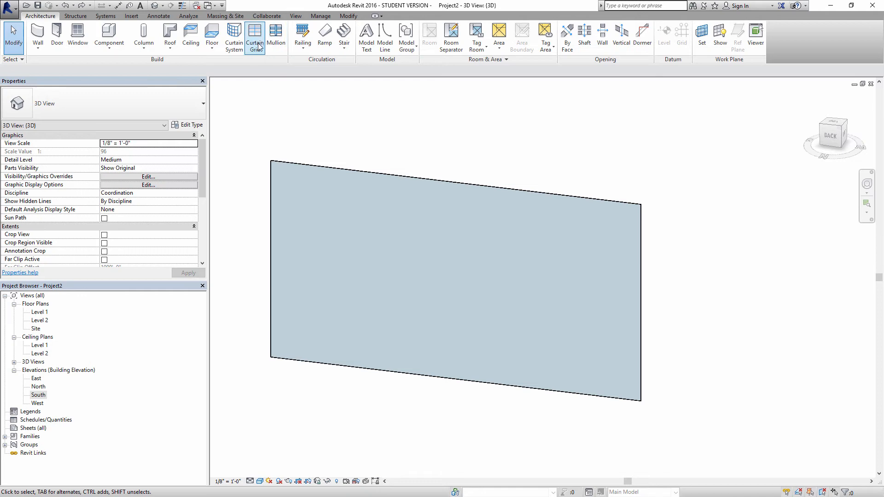
In the curtain wall's type properties, set the vertical grid layout to Maximum Spacing and the horizontal grid to Maximum Spacing of 12' 0"
left_click(372, 176)
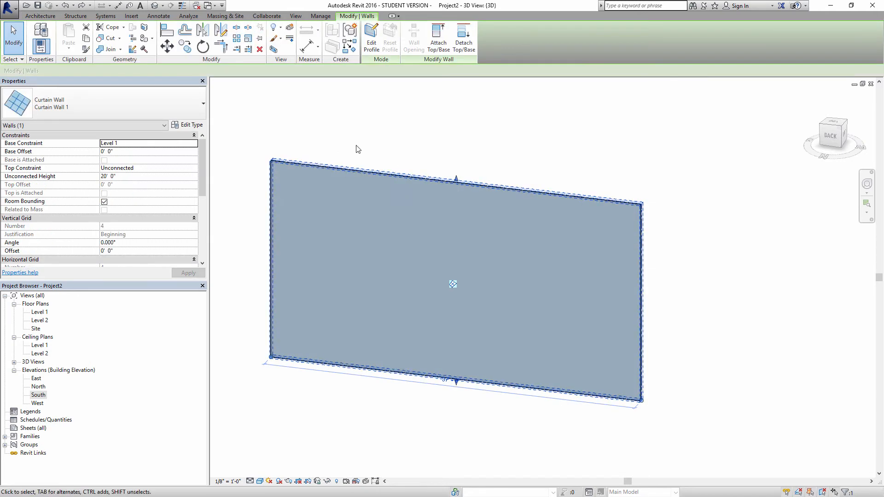
left_click(189, 125)
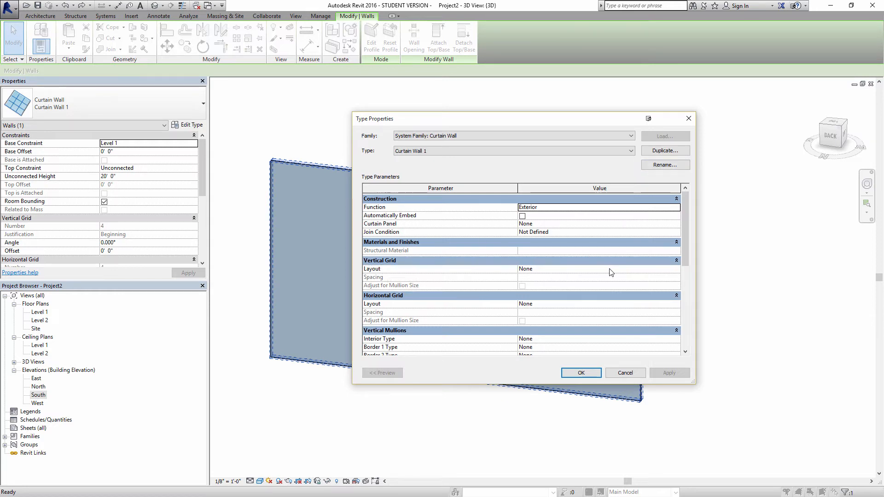
left_click(677, 269)
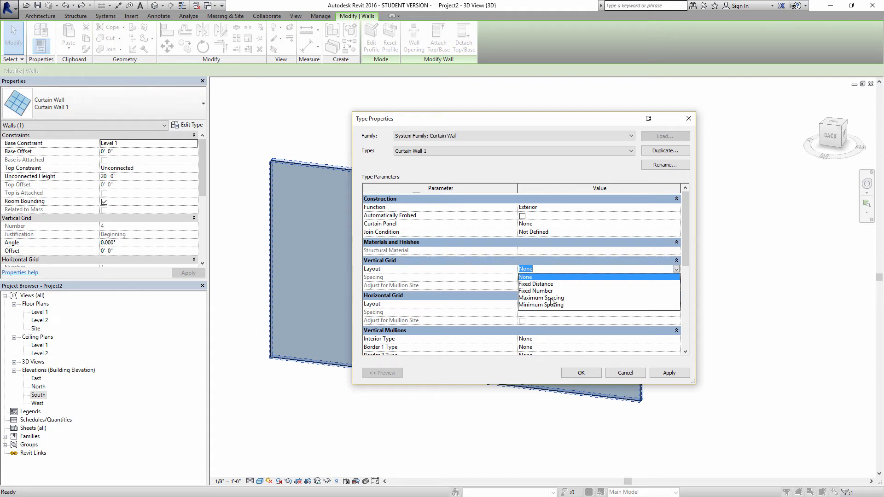
left_click(554, 298)
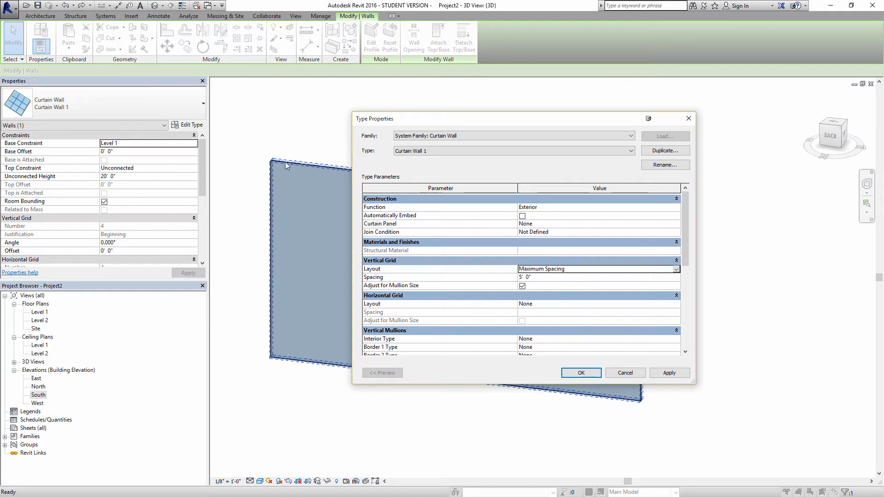
left_click(677, 307)
left_click(559, 335)
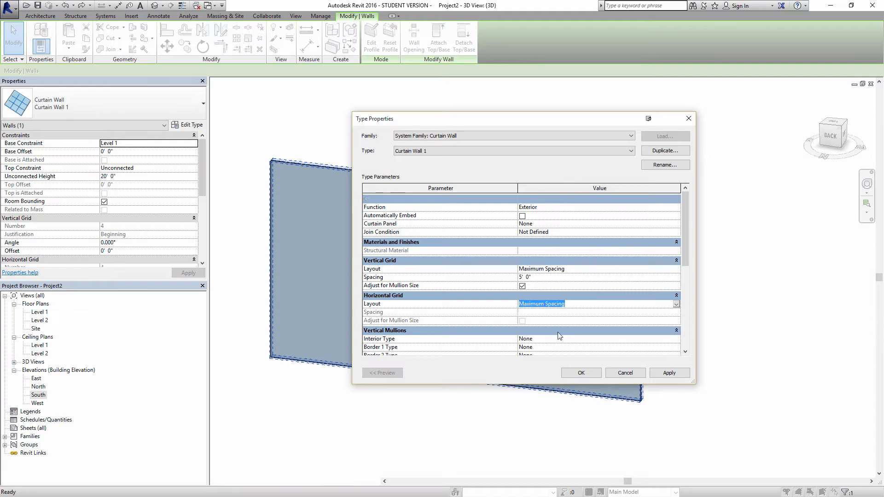
left_click(543, 313)
type("12'  0\"")
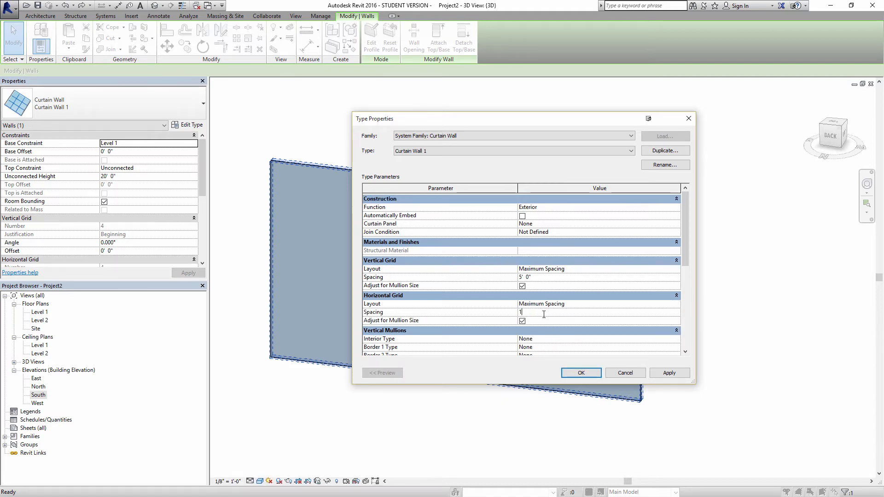
left_click(579, 372)
middle_click_drag(450, 263, 463, 211, "shift")
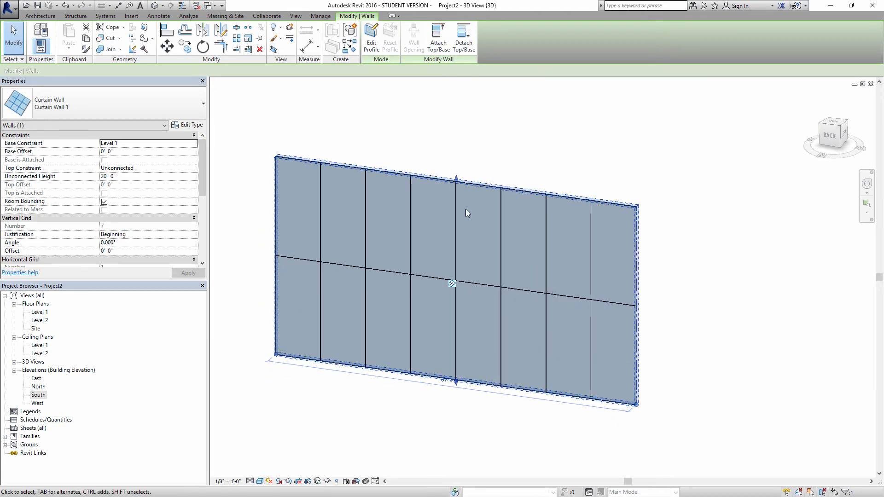
Add an aligned dimension between two neighbouring vertical grid lines near the wall's middle, placed below its base
left_click(445, 159)
key("d")
key("i")
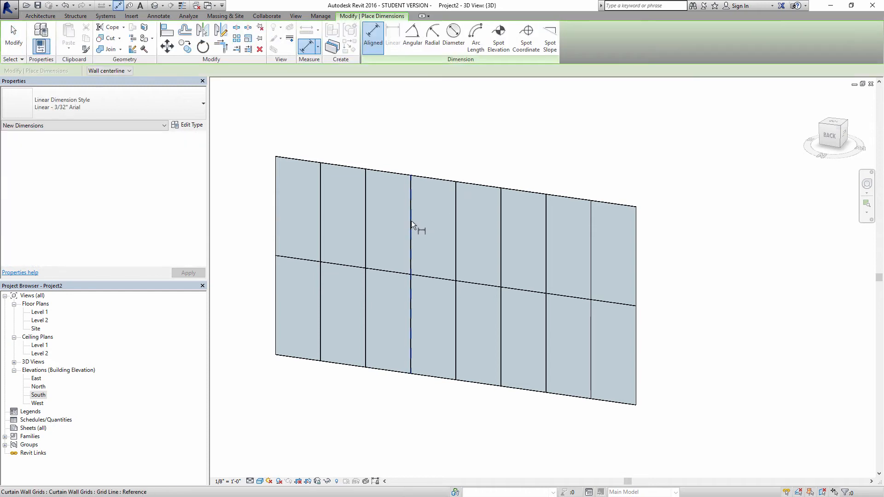
scroll(412, 225, "up", 3)
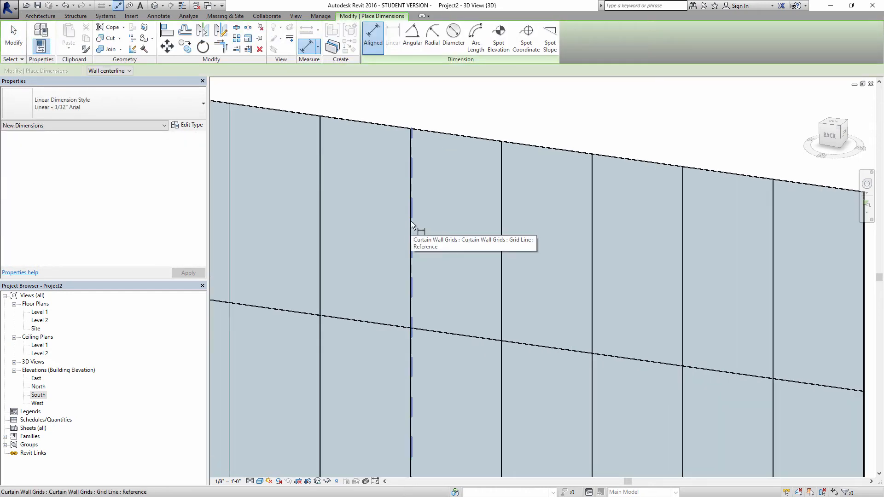
left_click(410, 221)
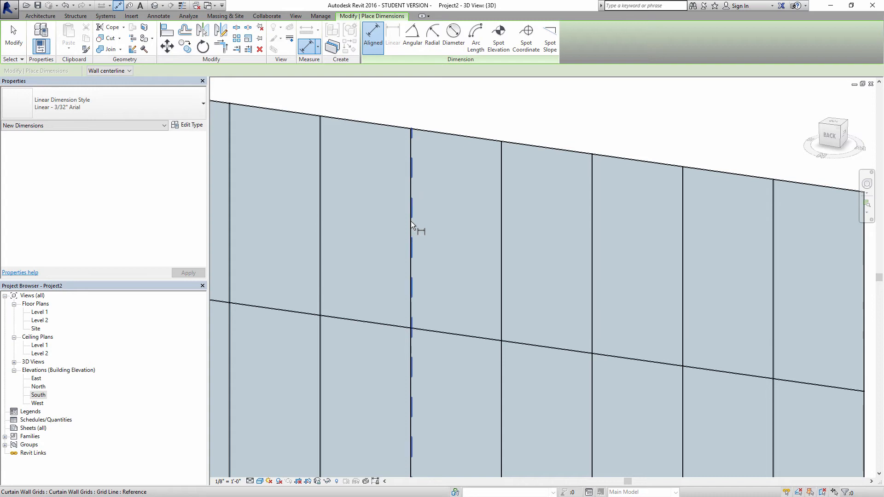
left_click(501, 235)
scroll(512, 196, "down", 5)
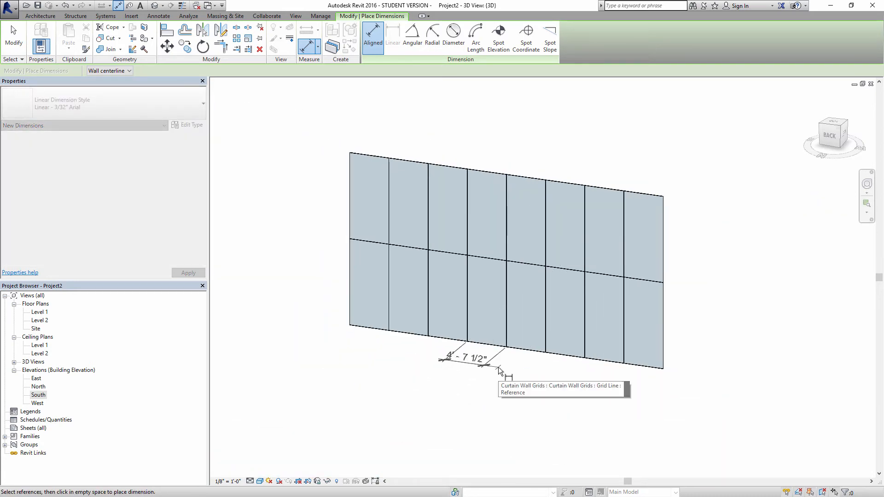
left_click(498, 368)
middle_click_drag(498, 367, 377, 322, "shift")
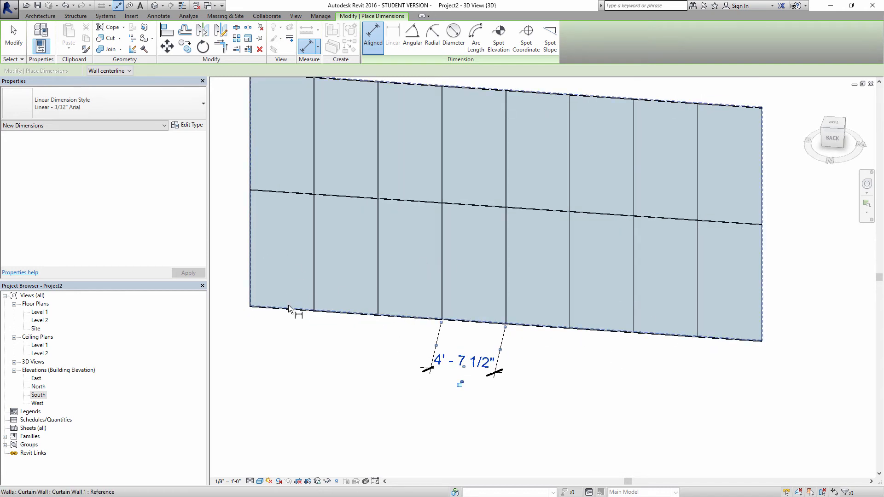
Add a chained aligned dimension from the wall's end edge across the first three vertical grid lines and end the dimension command
left_click(248, 285)
left_click(314, 281)
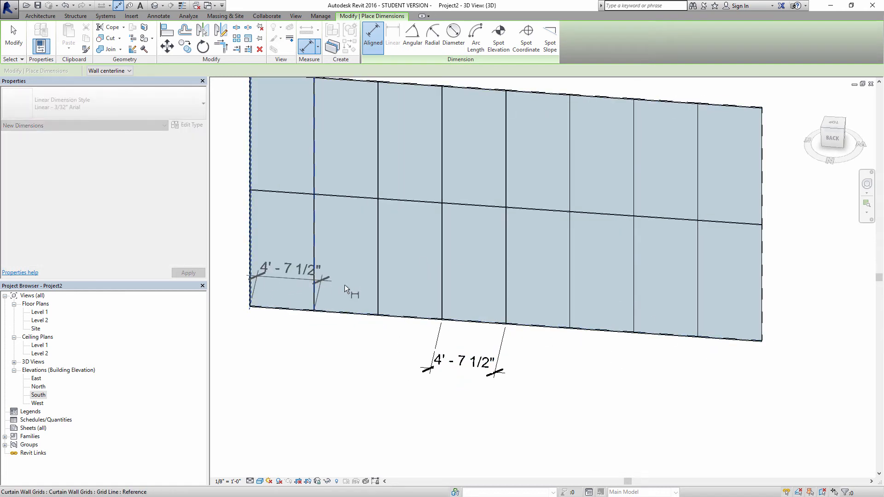
left_click(377, 287)
left_click(441, 290)
left_click(397, 361)
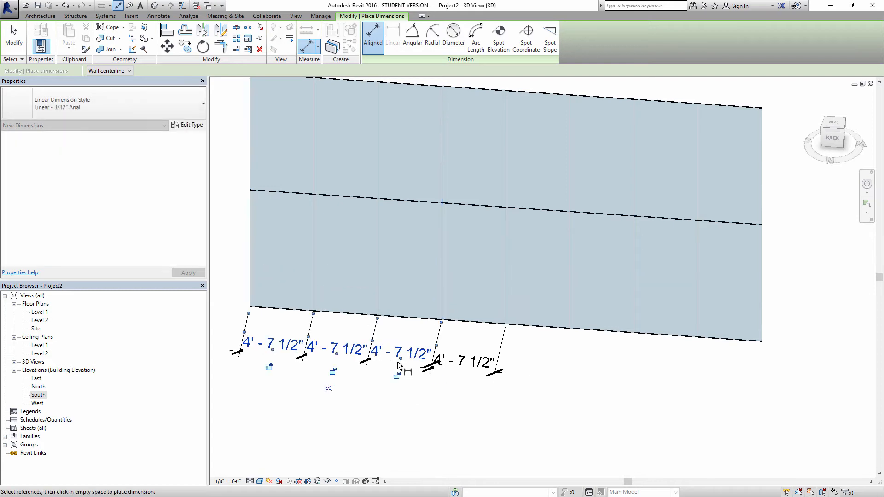
key("Escape")
key("Escape")
Delete both dimensions below the curtain wall
left_click(456, 371)
key("Delete")
left_click(391, 360)
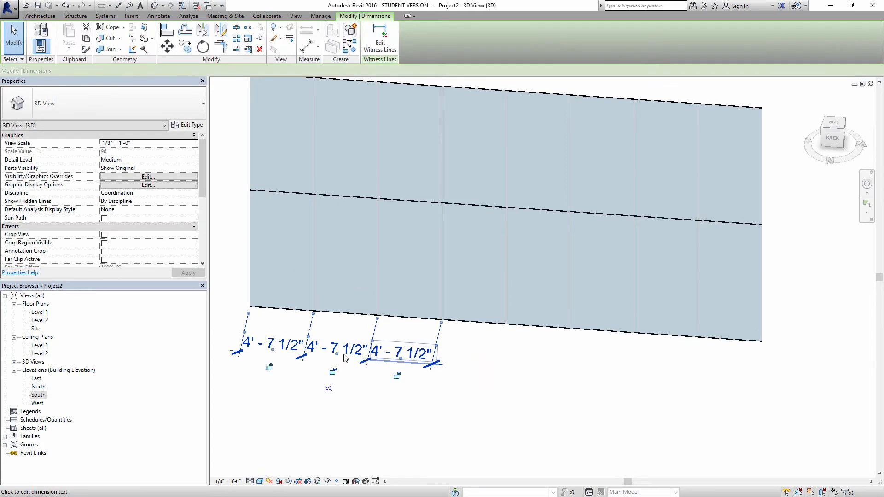
key("Delete")
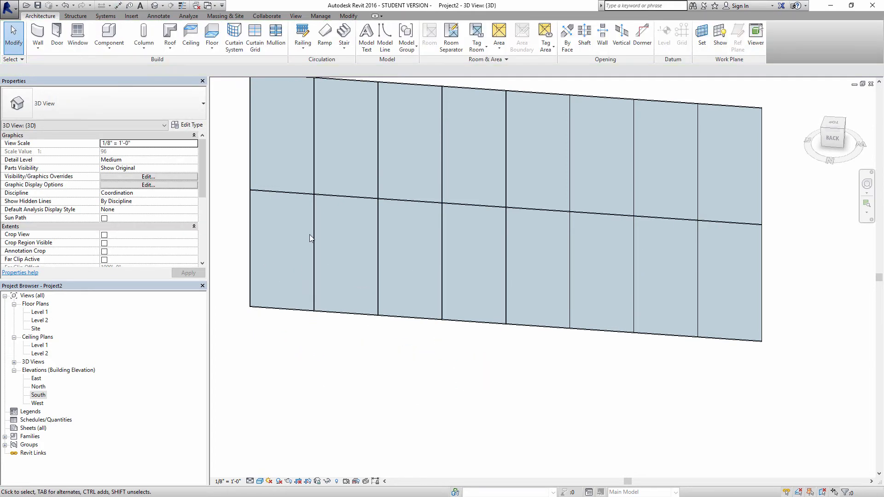
Change the curtain wall type's vertical grid layout to Fixed Distance and deselect the wall
left_click(362, 83)
left_click(178, 126)
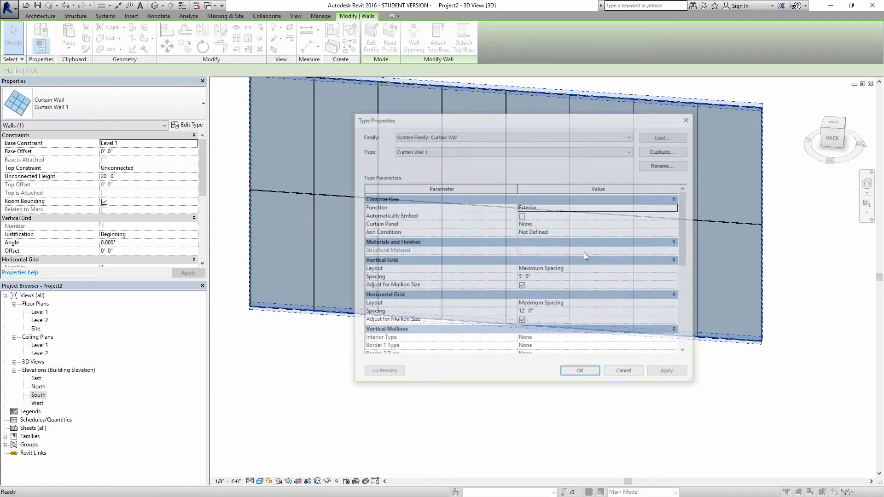
left_click(675, 269)
left_click(675, 268)
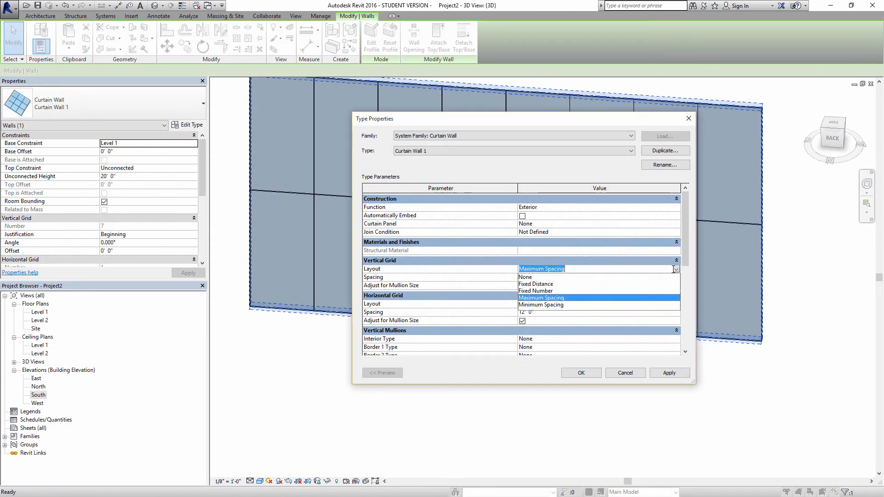
left_click(555, 284)
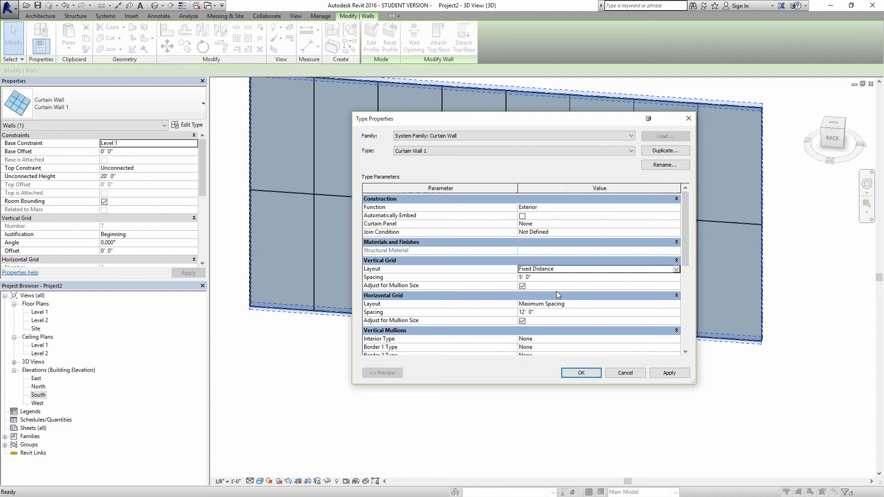
left_click(581, 373)
left_click(486, 373)
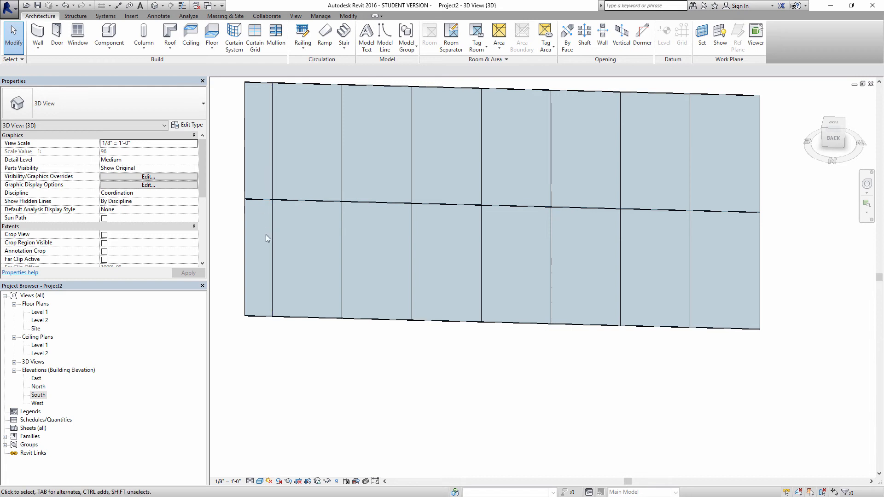
Undo the last change to the vertical grid layout
key("ctrl+z")
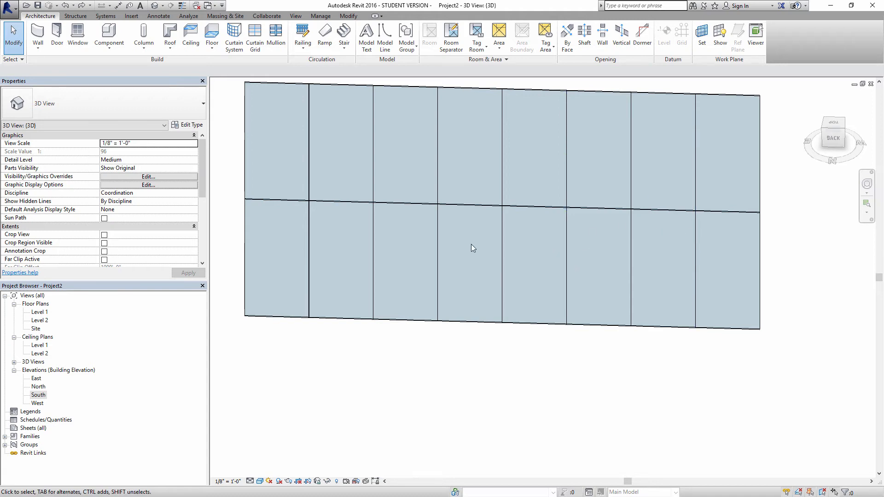
middle_click_drag(510, 281, 488, 310, "shift")
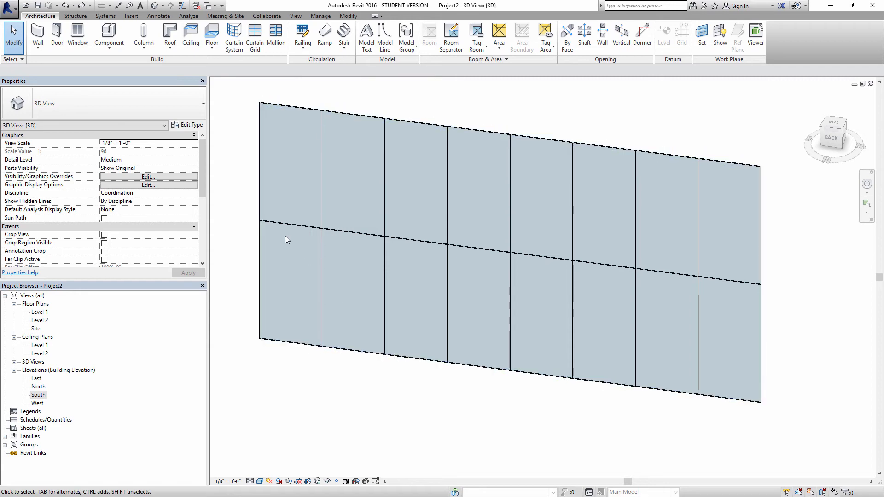
left_click(186, 127)
key("Escape")
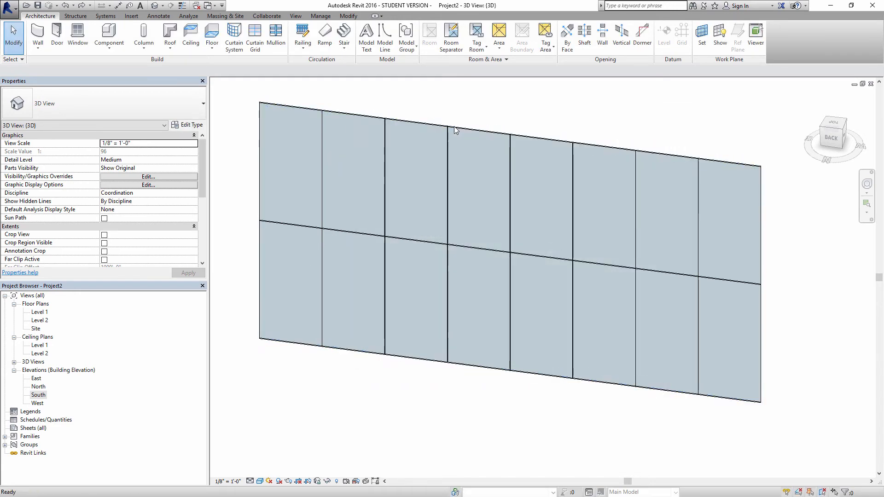
In the curtain wall's type properties, set the vertical mullions' interior type to Rectangular Mullion : 2.5" x 5" rectangular
left_click(471, 128)
left_click(186, 125)
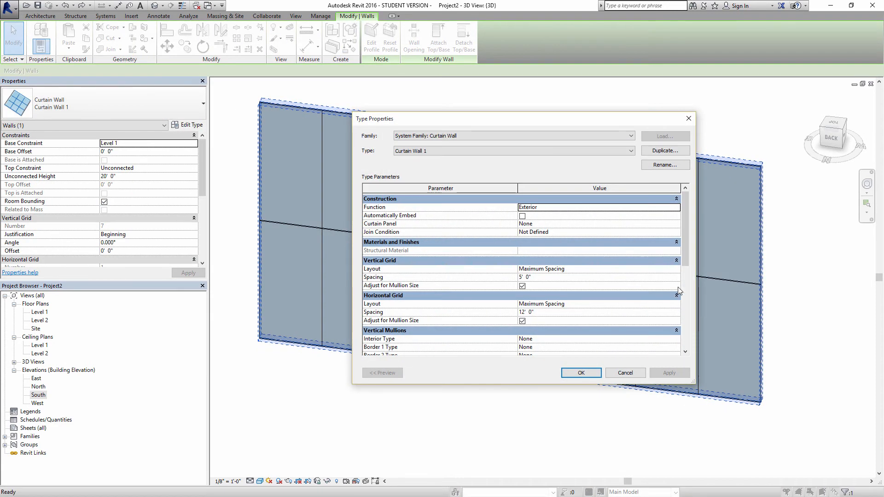
left_click_drag(685, 246, 682, 292)
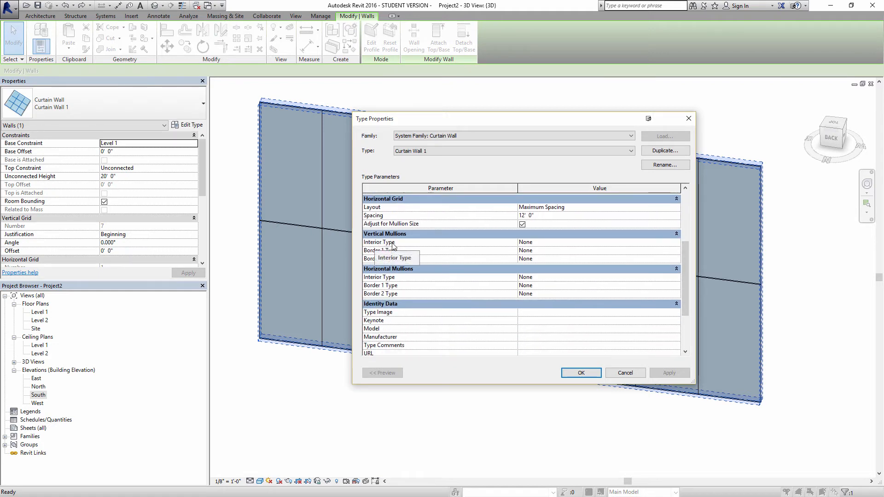
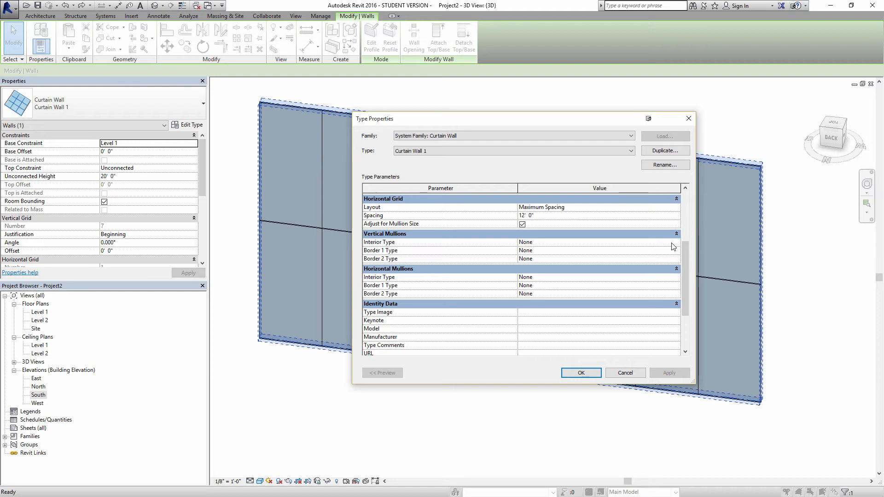
left_click(674, 243)
left_click(675, 243)
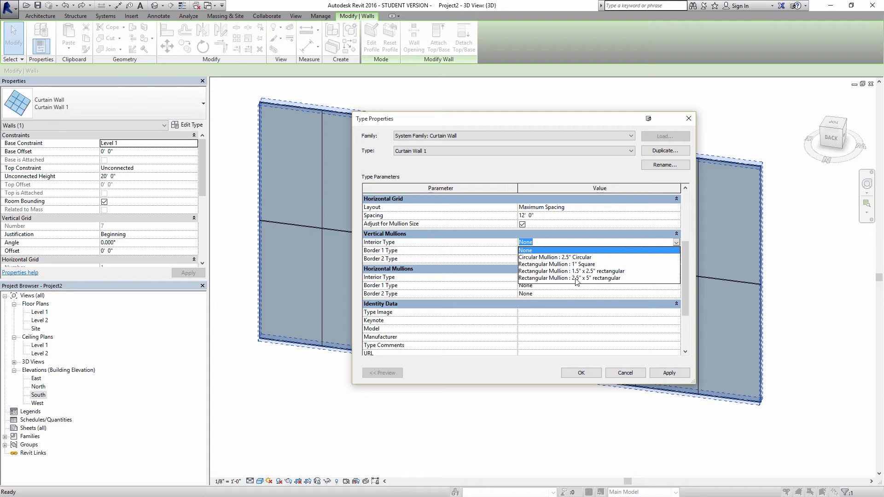
left_click(569, 279)
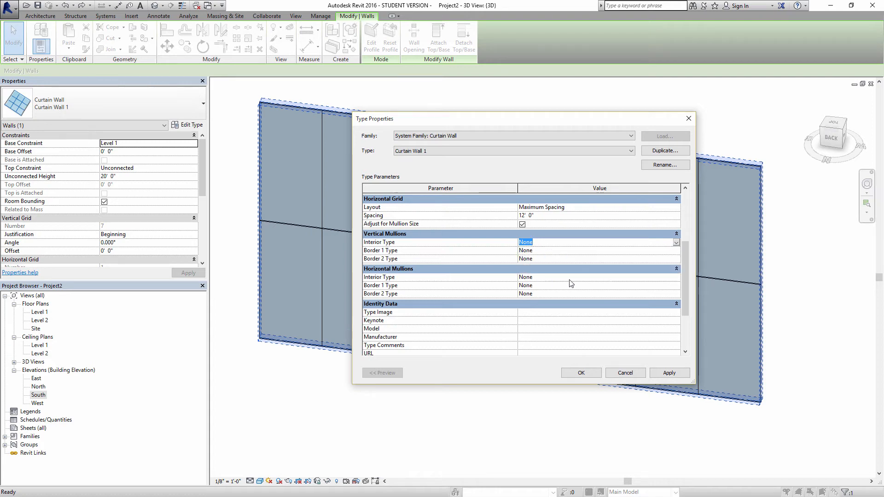
Set the horizontal mullions' interior type to Rectangular Mullion : 2.5" x 5" rectangular and apply the mullion settings
left_click(676, 277)
left_click(676, 278)
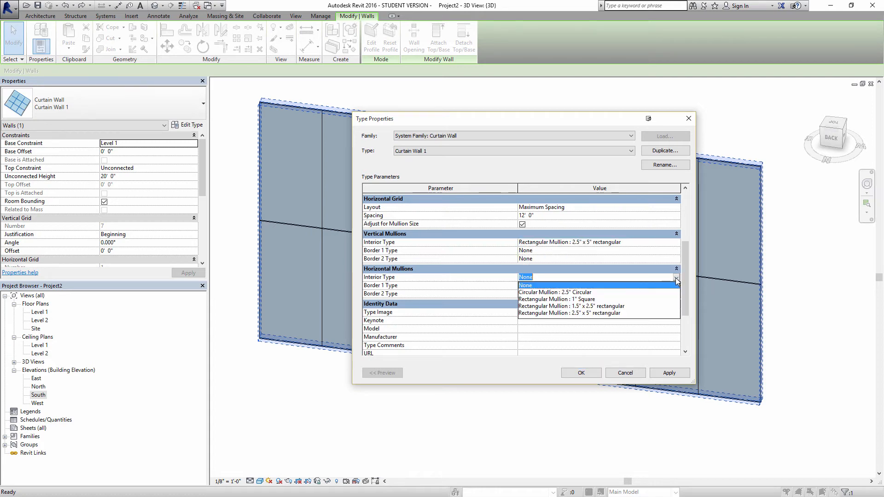
left_click(551, 314)
left_click(658, 374)
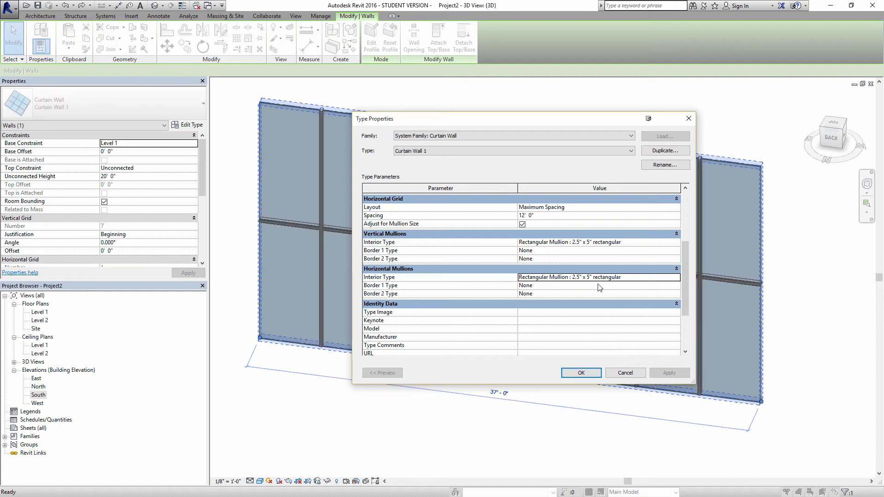
Close the curtain wall's type properties, examine the interior mullions along the wall's top edge in 3D, and deselect the wall
left_click_drag(471, 122, 421, 383)
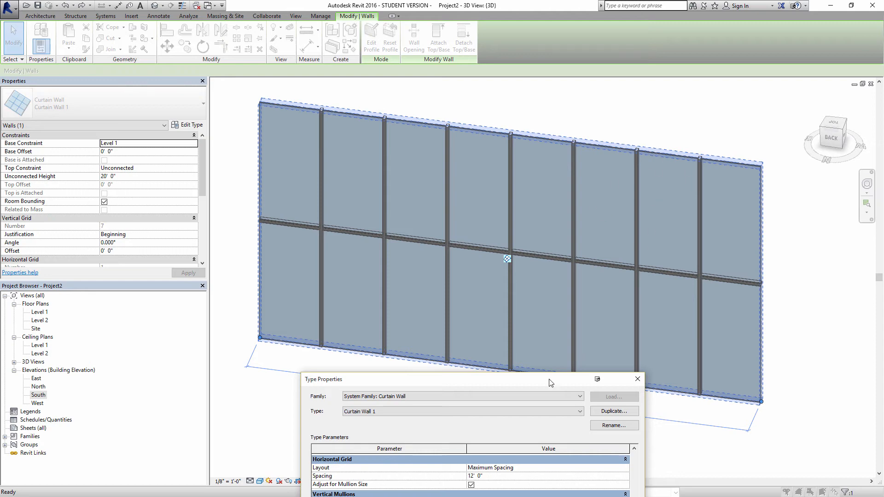
left_click_drag(551, 383, 504, 233)
left_click(493, 481)
middle_click_drag(669, 288, 653, 260, "shift")
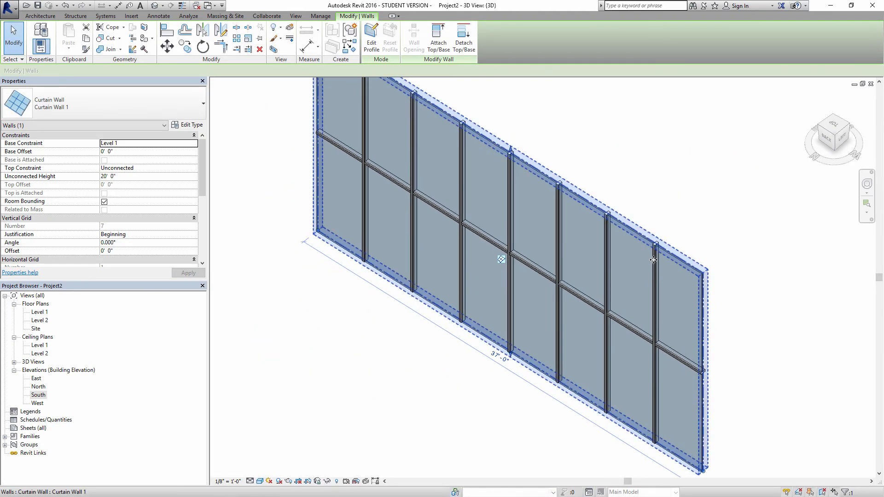
scroll(653, 260, "up", 7)
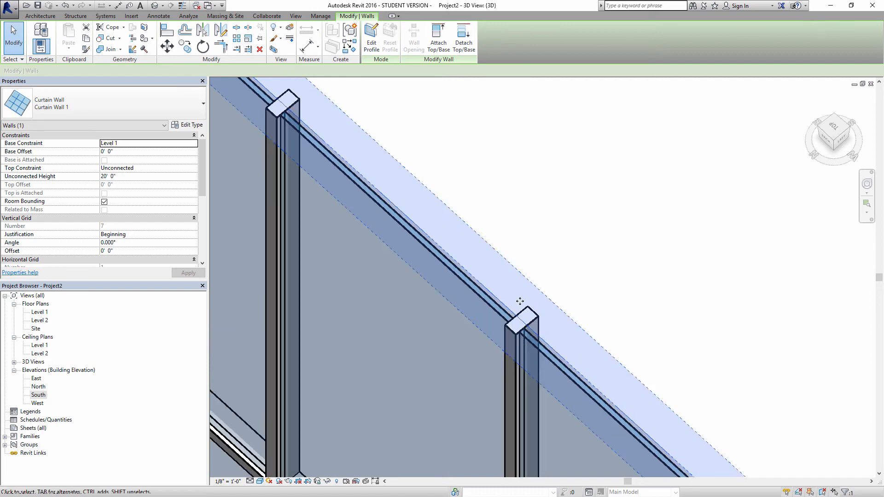
key("Escape")
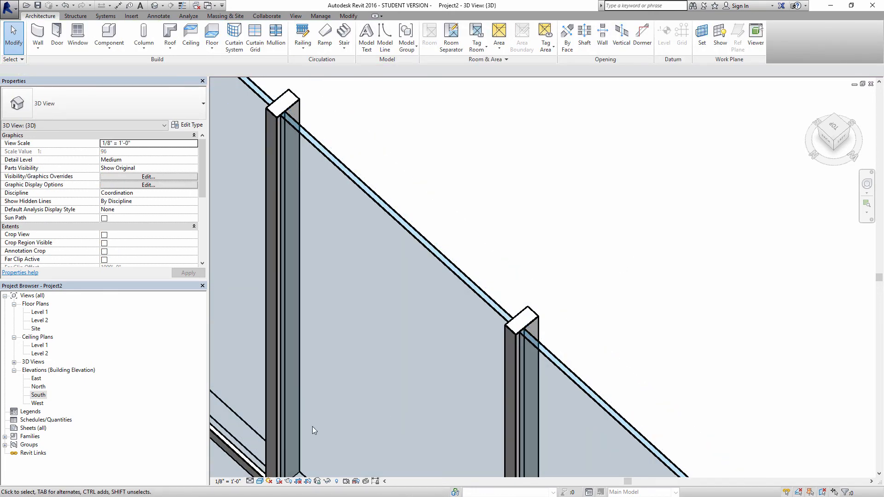
Open the Level 1 floor plan, set its detail level to Fine, and inspect a vertical mullion in plan
double_click(38, 313)
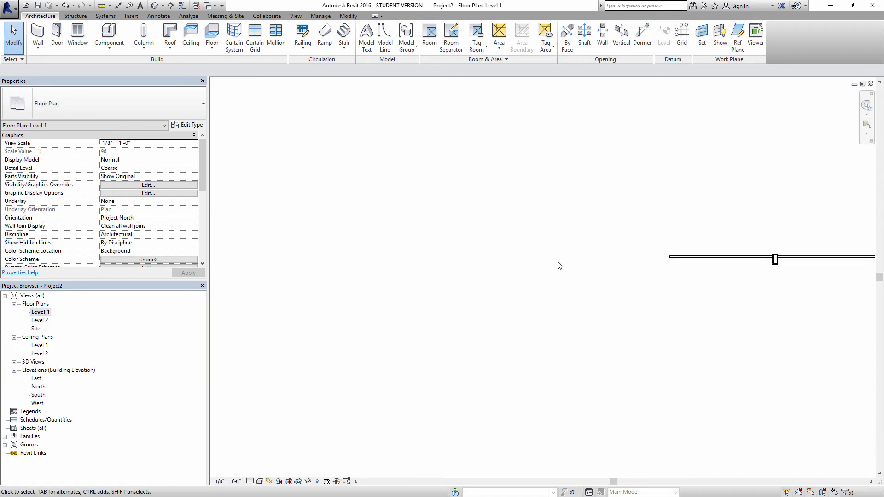
left_click(250, 481)
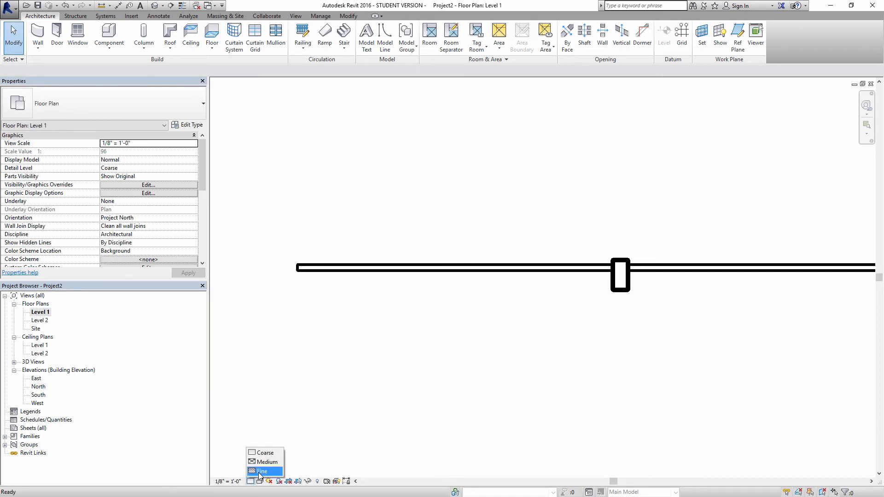
left_click(260, 472)
scroll(612, 375, "up", 5)
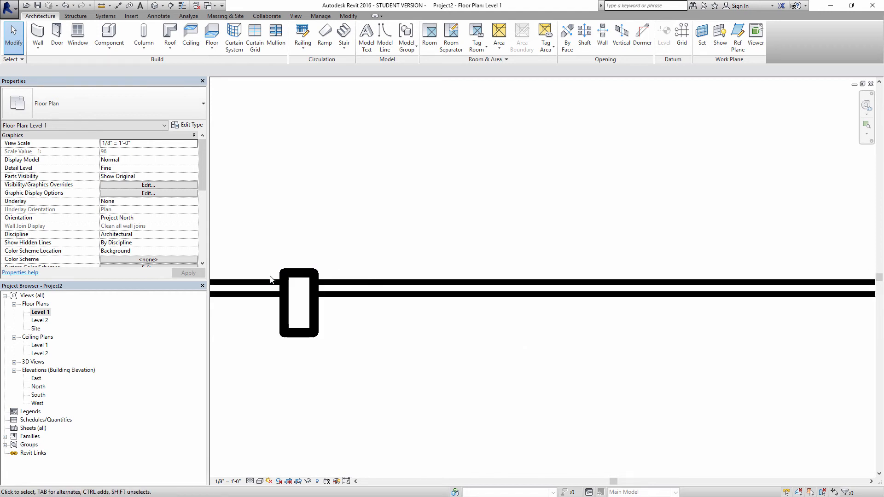
middle_click_drag(322, 279, 474, 291)
scroll(477, 293, "up", 2)
scroll(480, 241, "down", 3)
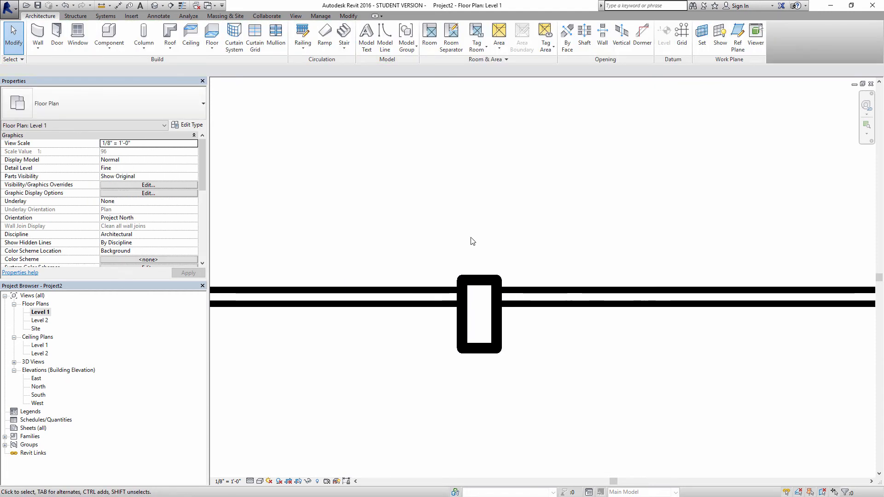
Back in the 3D view, set the curtain wall type's horizontal mullion Border 1 type to Rectangular Mullion : 2.5" x 5" rectangular
key("ctrl+Tab")
scroll(552, 241, "down", 4)
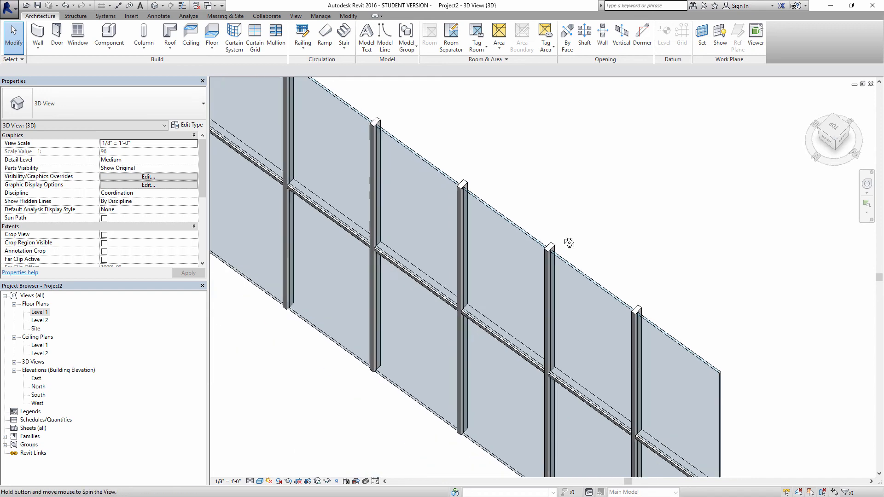
scroll(483, 207, "up", 2)
left_click(478, 177)
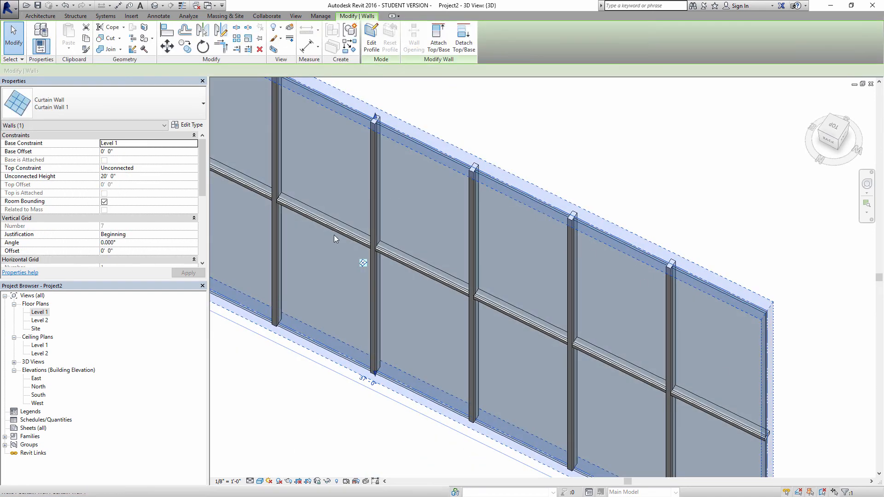
left_click(189, 125)
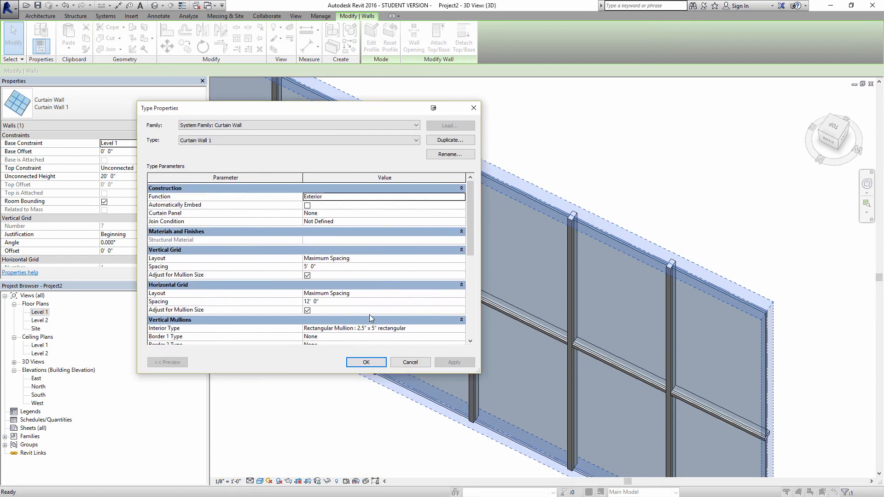
left_click_drag(470, 230, 470, 262)
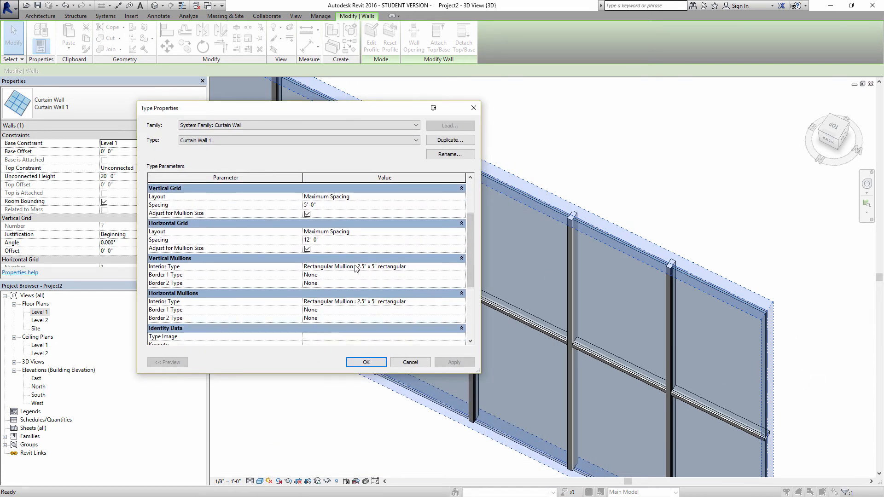
left_click(456, 309)
left_click(461, 309)
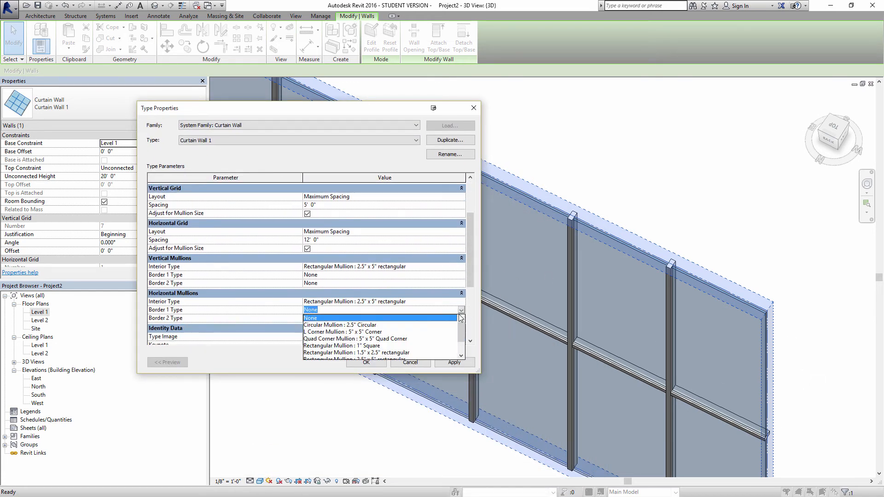
left_click_drag(460, 328, 461, 343)
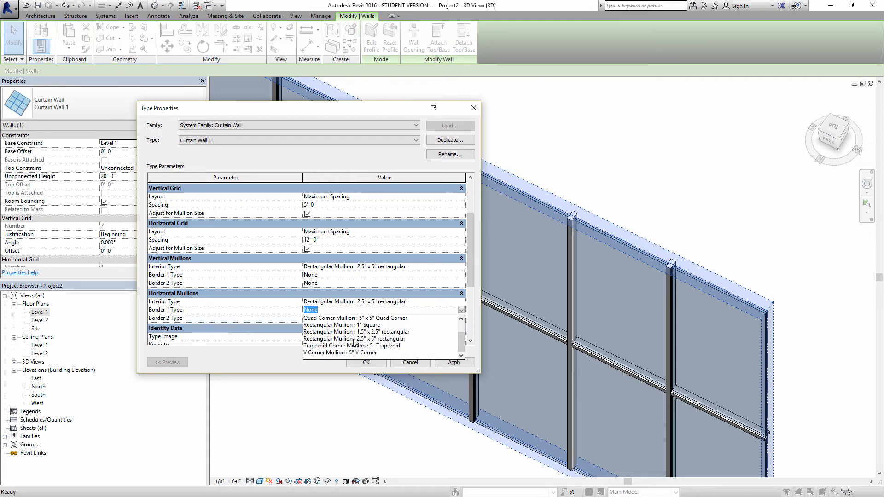
left_click(364, 338)
Set the horizontal mullions' Border 2 type to Rectangular Mullion : 1" Square, accept the type changes, and deselect the wall
left_click(460, 319)
left_click(461, 318)
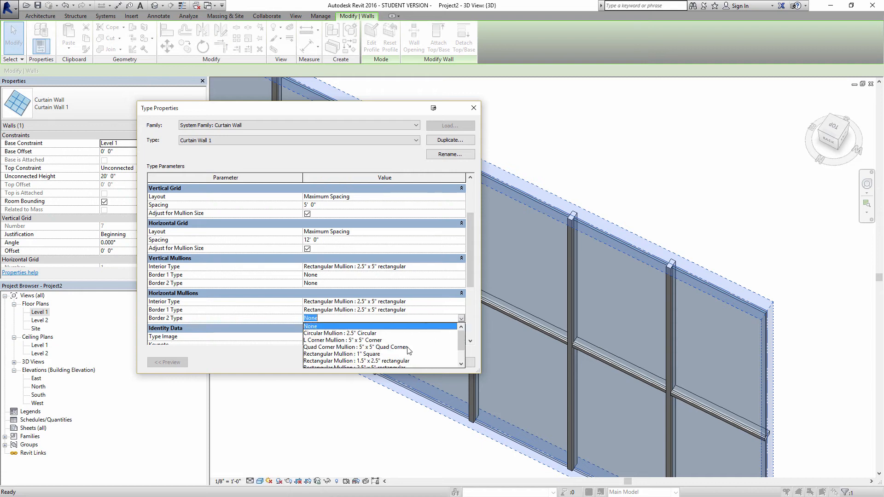
left_click_drag(462, 342, 461, 357)
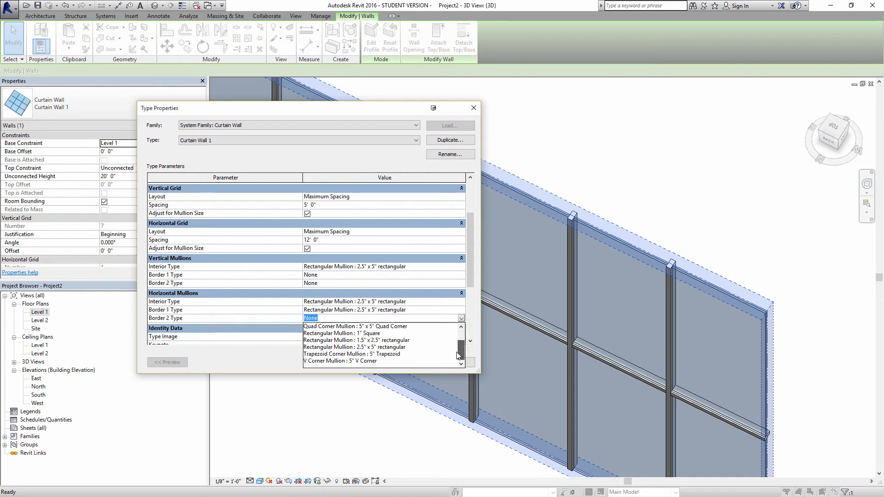
left_click(367, 334)
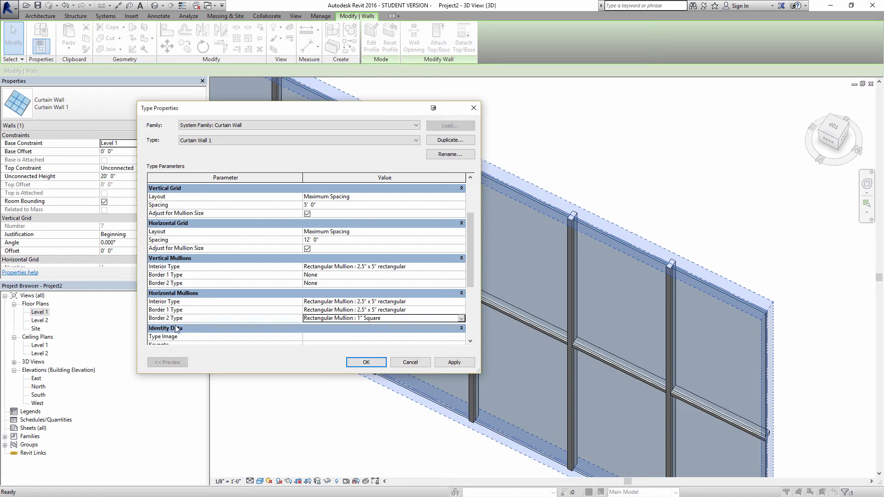
left_click(366, 363)
left_click(724, 223)
Examine the horizontal border mullions along the curtain wall's bottom and top edges and at its end
middle_click_drag(726, 260, 517, 359, "shift")
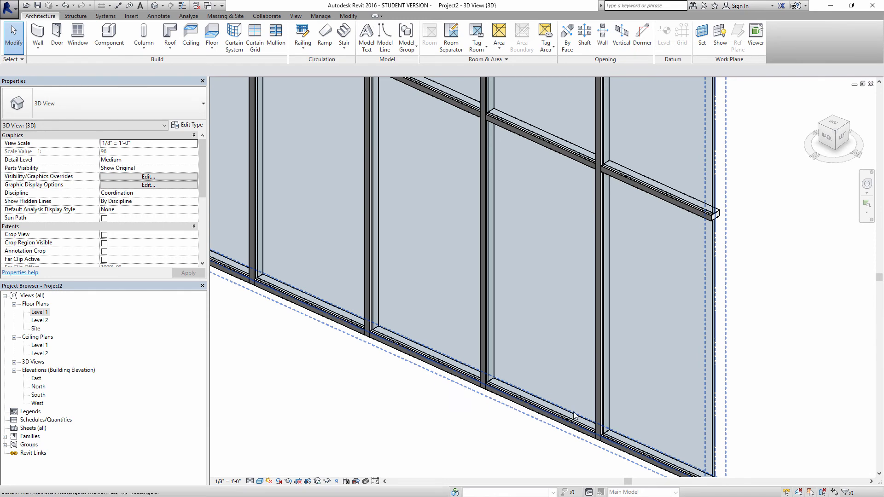
scroll(527, 409, "down", 2)
middle_click_drag(513, 258, 602, 254, "shift")
scroll(589, 164, "up", 4)
middle_click_drag(678, 201, 529, 161, "shift")
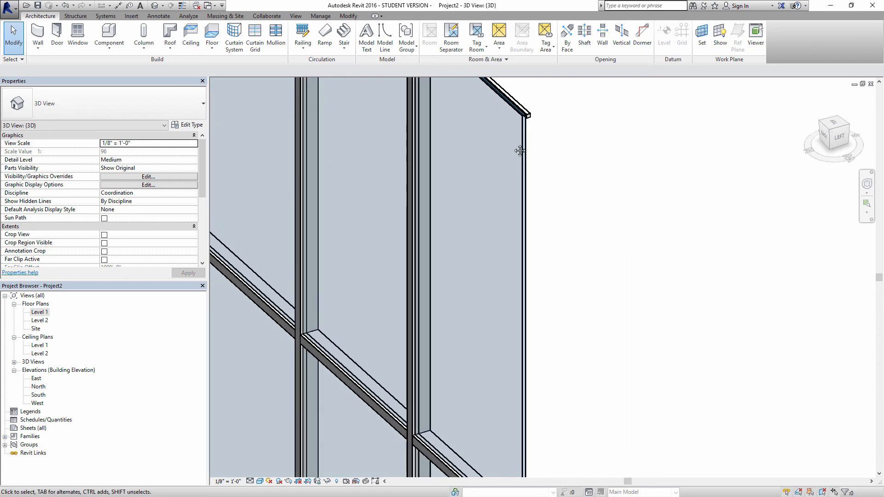
scroll(530, 161, "up", 2)
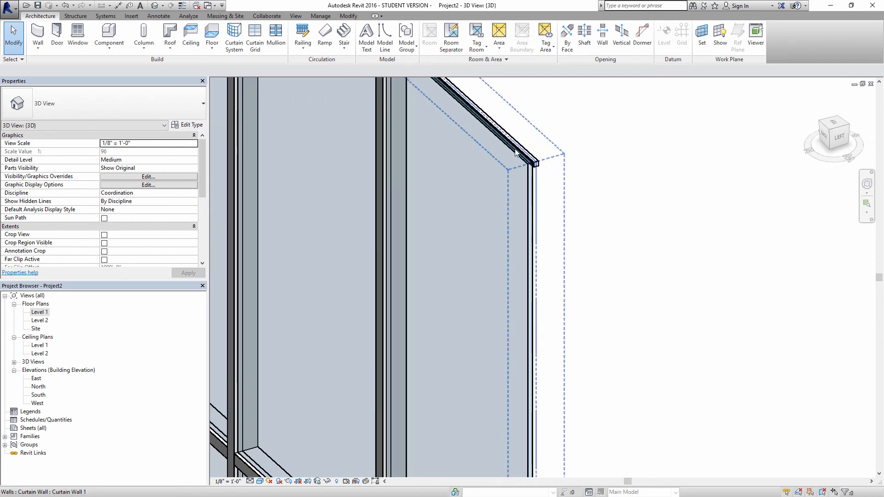
scroll(498, 141, "down", 3)
middle_click_drag(426, 297, 510, 233)
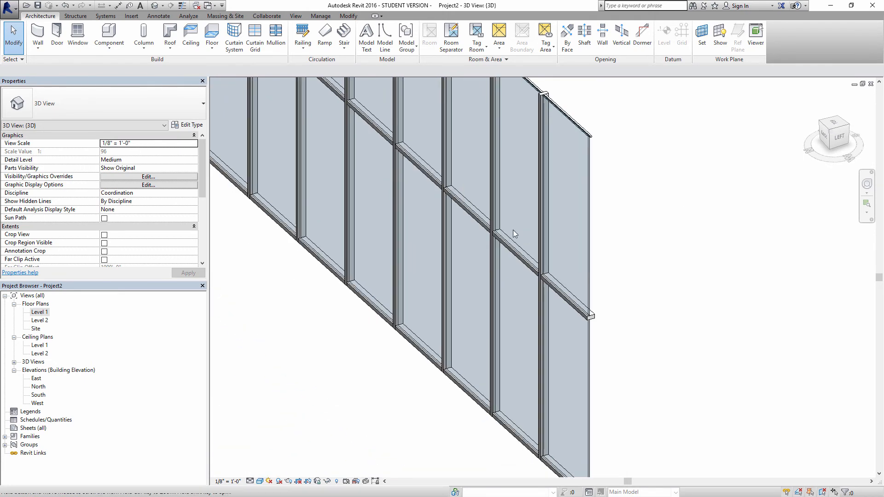
scroll(433, 259, "down", 1)
middle_click_drag(433, 262, 419, 345)
In the curtain wall's type properties, set both vertical mullion border types to Rectangular Mullion : 2.5" x 5" rectangular
left_click(468, 196)
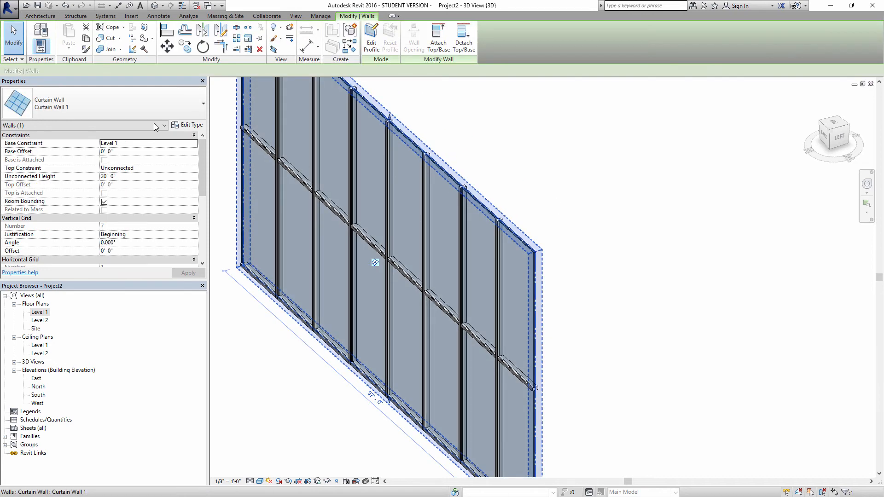
left_click(187, 125)
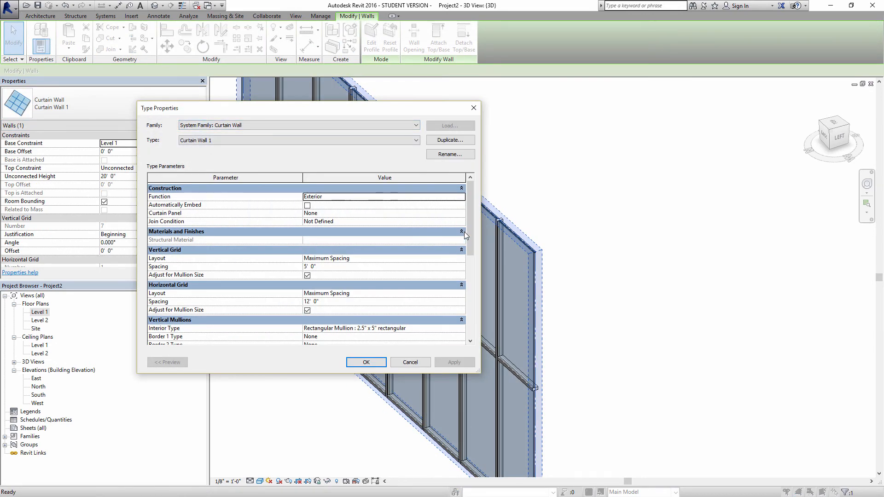
left_click_drag(469, 248, 469, 277)
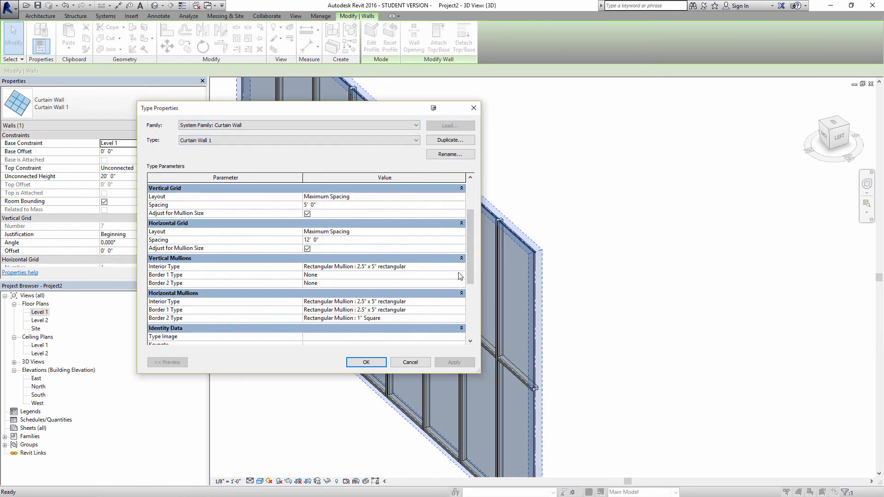
left_click(460, 275)
scroll(455, 302, "down", 1)
left_click(456, 303)
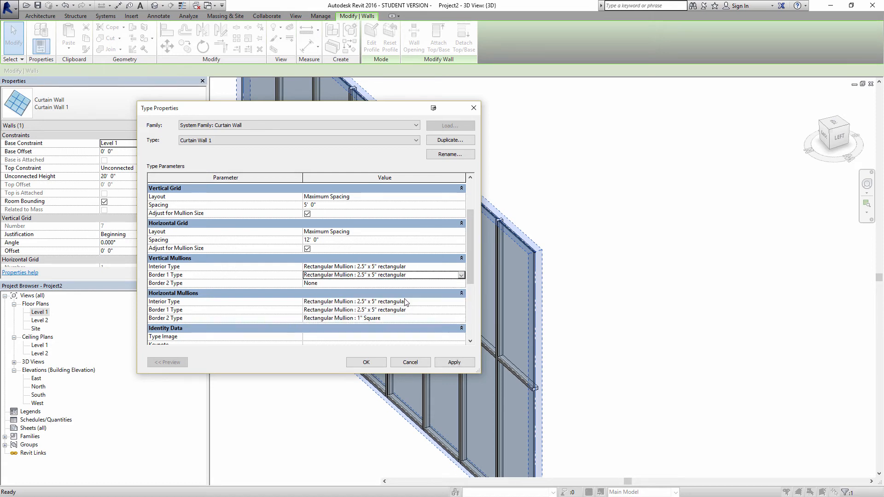
left_click(461, 283)
scroll(461, 308, "down", 1)
left_click(455, 312)
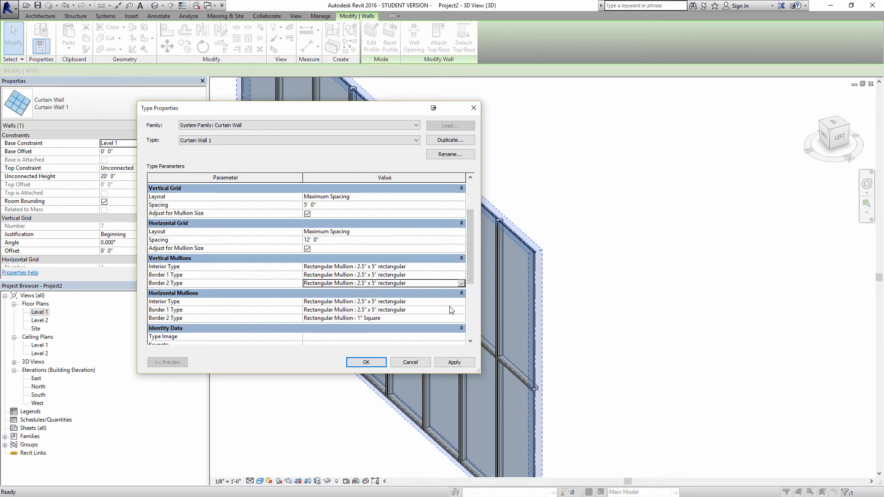
Set the horizontal mullions' Border 2 type to Rectangular Mullion : 2.5" x 5" rectangular, accept the type changes, and deselect the wall
left_click(459, 318)
scroll(437, 355, "down", 1)
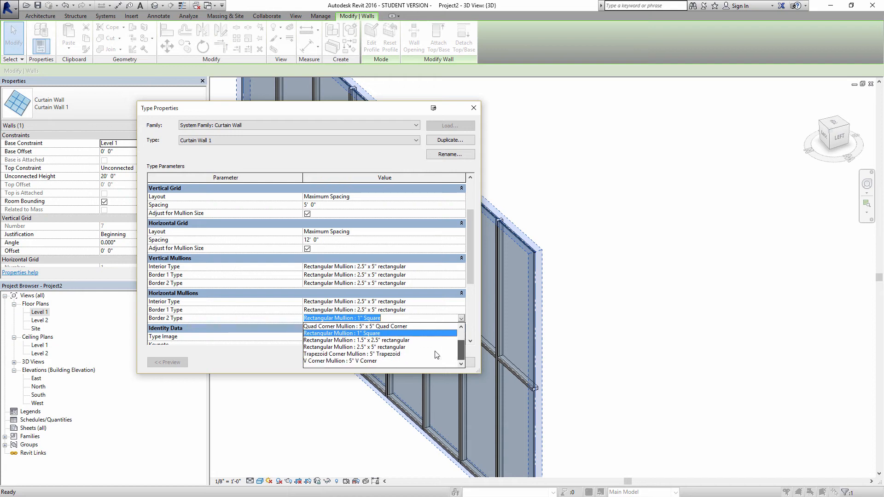
left_click(384, 347)
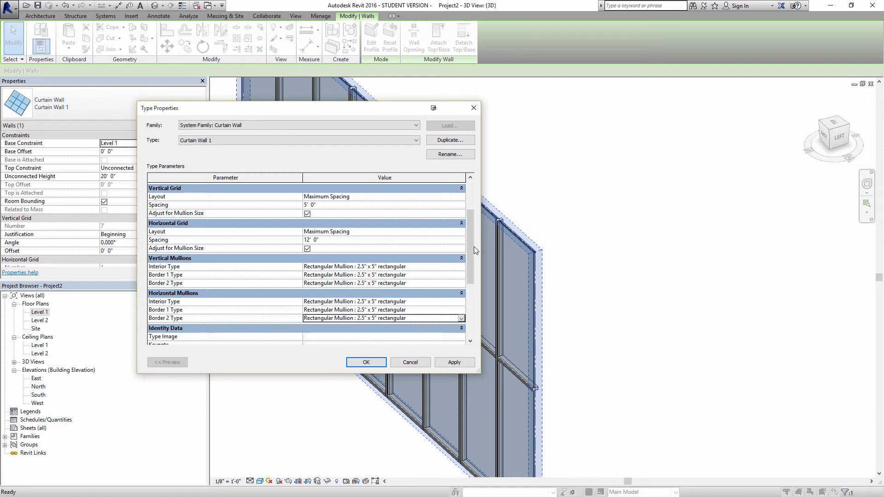
left_click_drag(472, 247, 468, 292)
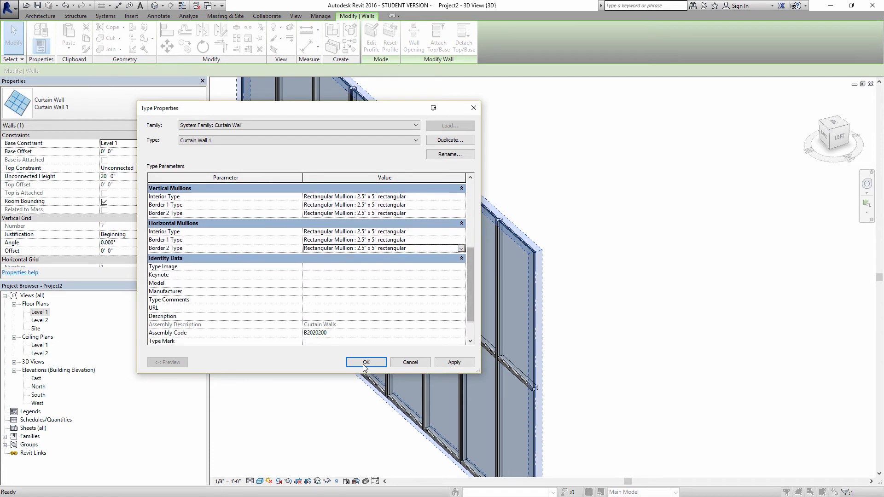
left_click(366, 362)
left_click(608, 334)
Examine how the vertical and horizontal mullions meet at the curtain wall's grid intersections
middle_click_drag(479, 243, 615, 248, "shift")
scroll(592, 287, "up", 5)
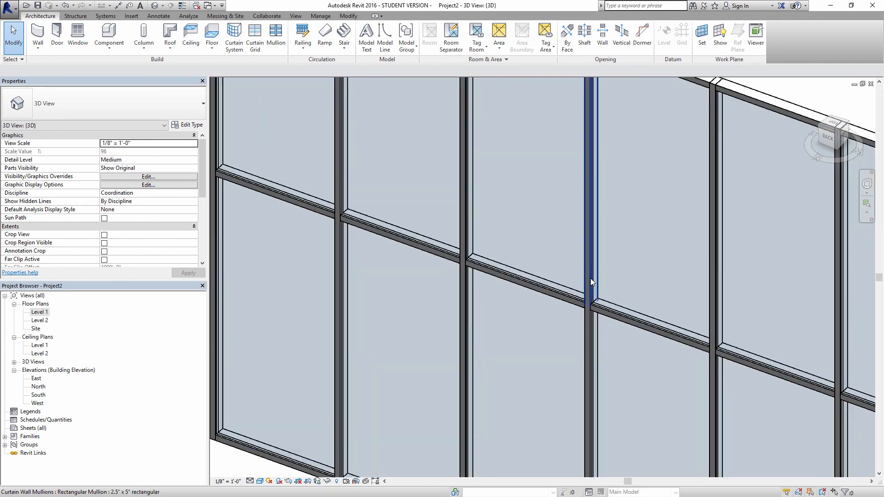
scroll(613, 290, "down", 5)
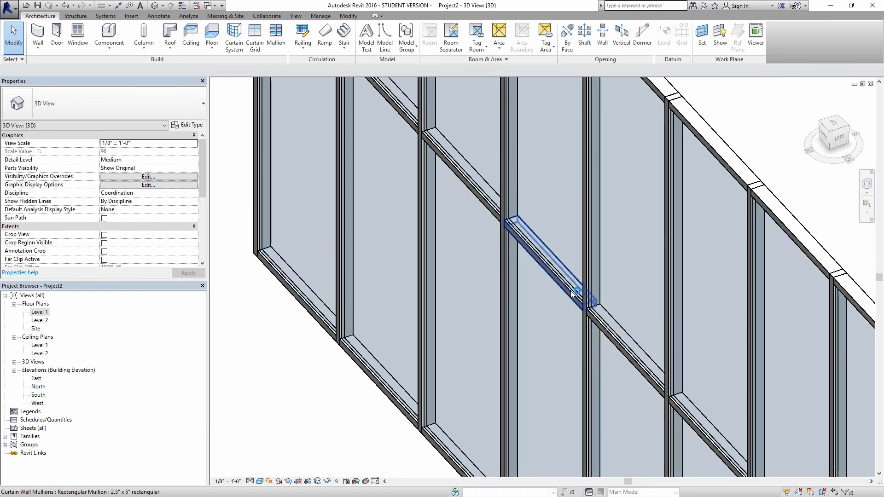
scroll(580, 299, "up", 5)
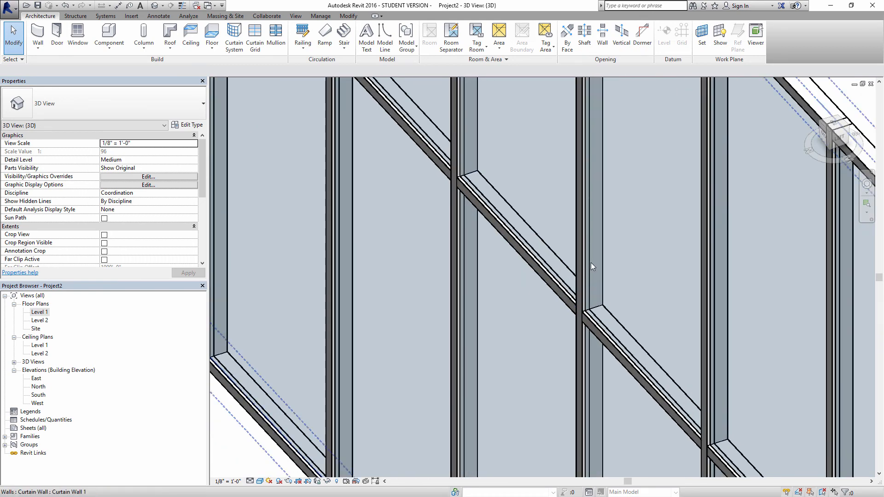
scroll(593, 277, "down", 5)
scroll(578, 278, "up", 5)
scroll(584, 319, "down", 5)
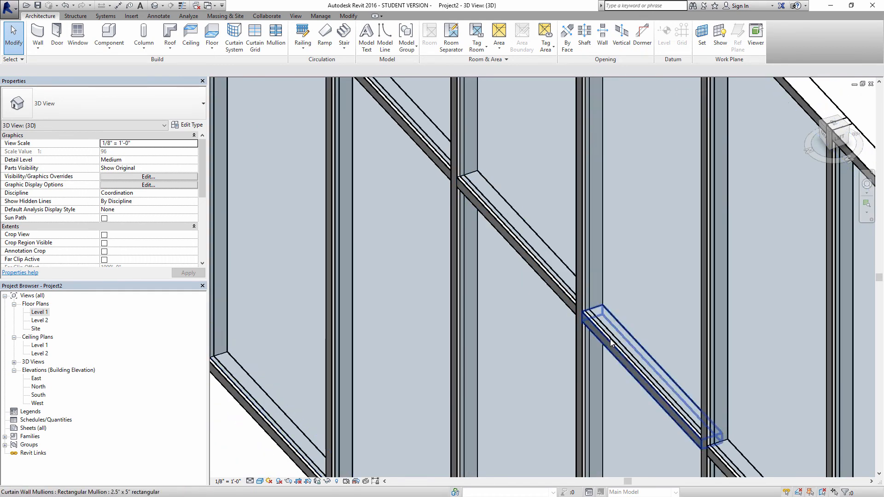
scroll(622, 355, "up", 5)
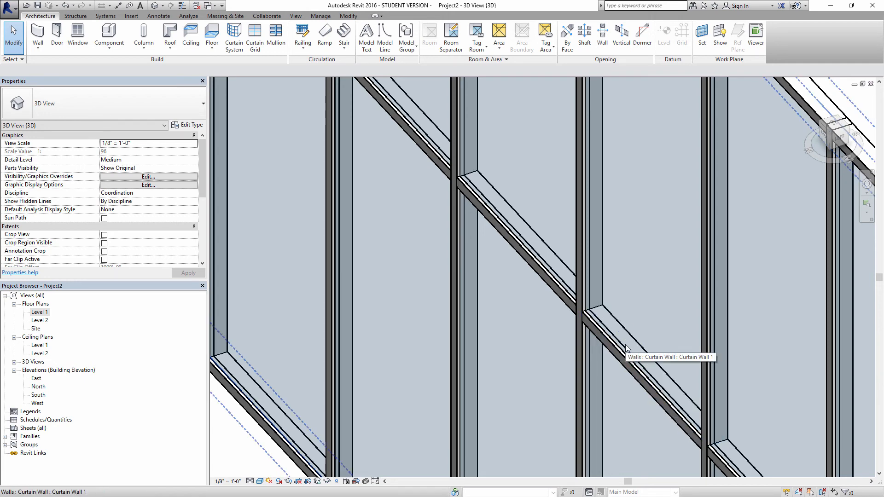
scroll(625, 344, "down", 5)
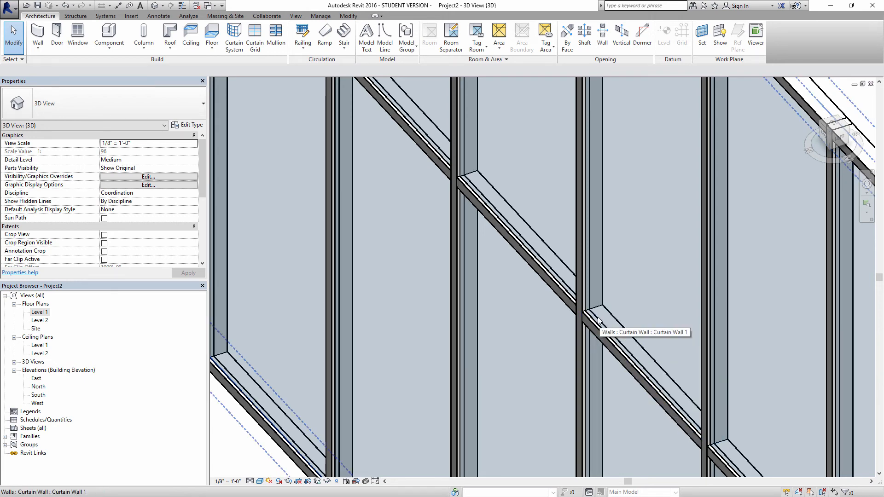
Examine the completed straight curtain wall as a whole in the 3D view
scroll(552, 283, "up", 5)
scroll(552, 282, "down", 3)
middle_click_drag(522, 254, 609, 305, "shift")
scroll(592, 264, "down", 3)
middle_click_drag(690, 314, 613, 301)
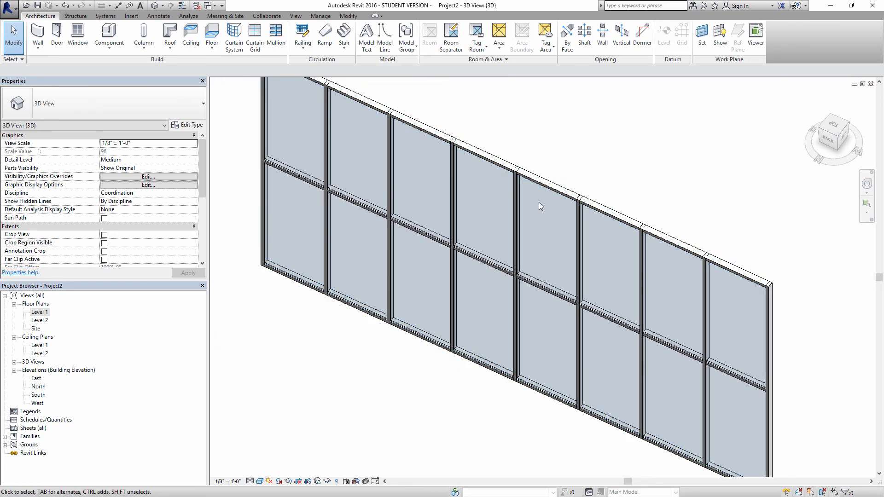
scroll(478, 261, "down", 1)
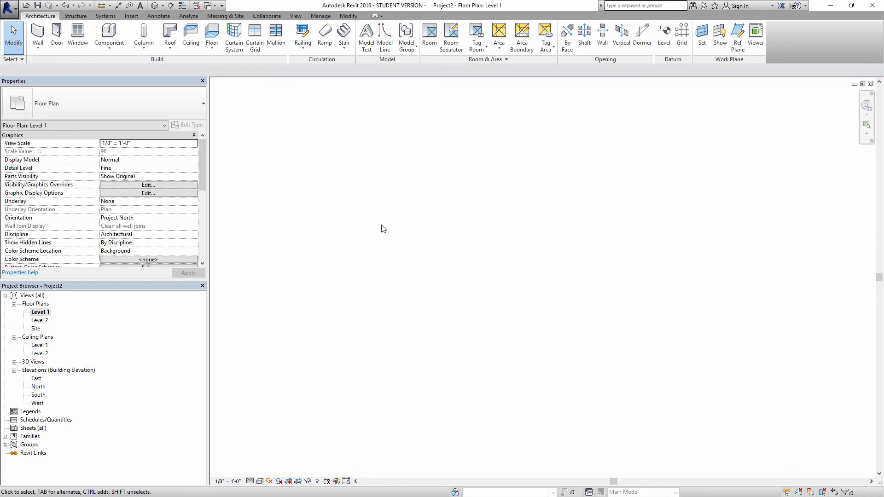
On the Level 1 floor plan, draw a stepped chain of three Thin Lines detail lines: horizontal, vertically down, then horizontal again
middle_click_drag(381, 228, 443, 230)
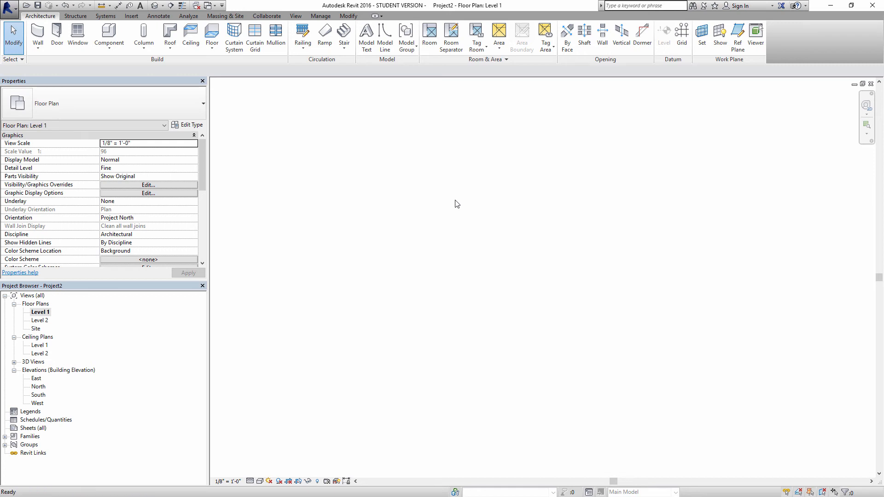
key("d")
key("l")
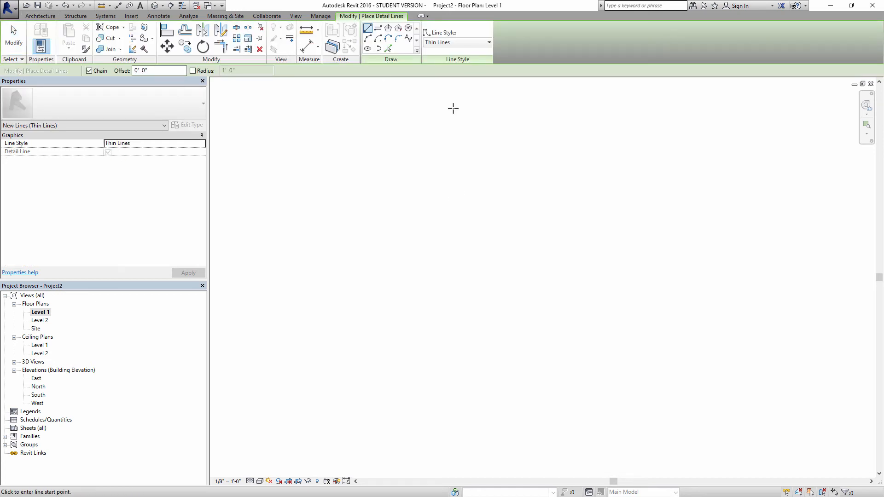
left_click(331, 198)
left_click(627, 198)
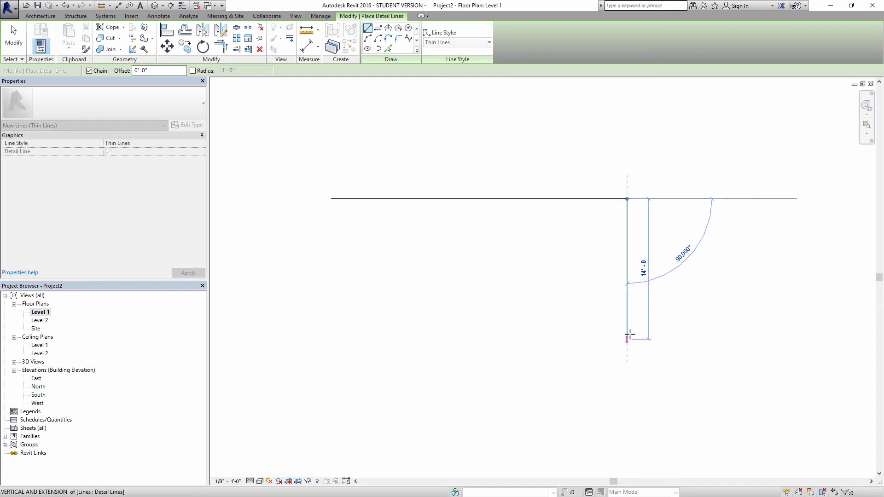
left_click(627, 318)
middle_click_drag(832, 316, 592, 302)
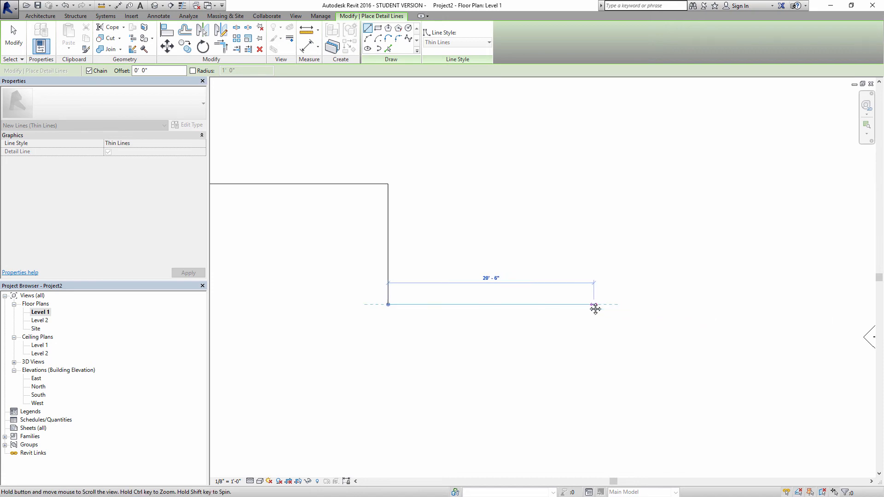
left_click(739, 306)
key("Escape")
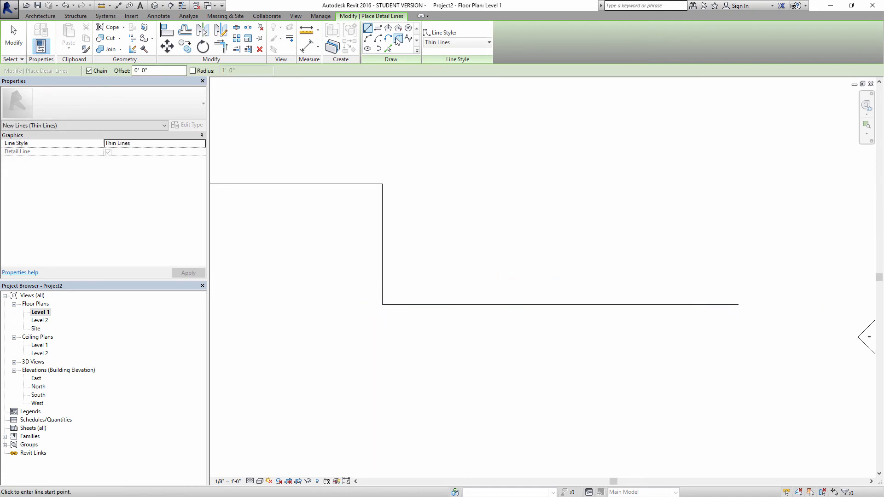
Round the upper corner of the stepped detail lines with a fillet arc of about 6'-0" radius
left_click(397, 39)
left_click(326, 183)
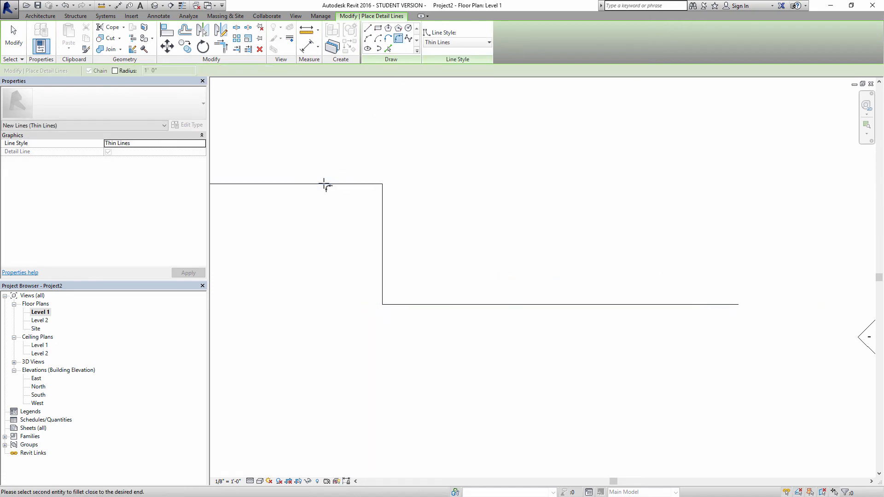
left_click(381, 216)
left_click(371, 213)
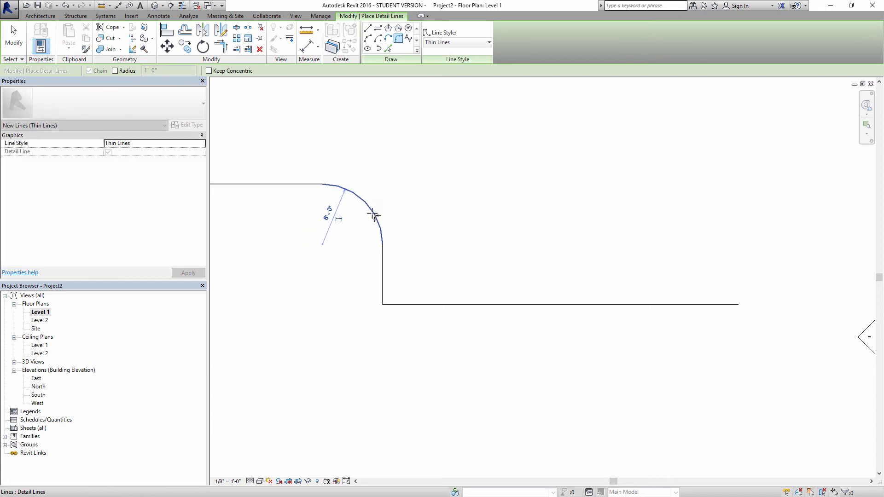
left_click(429, 305)
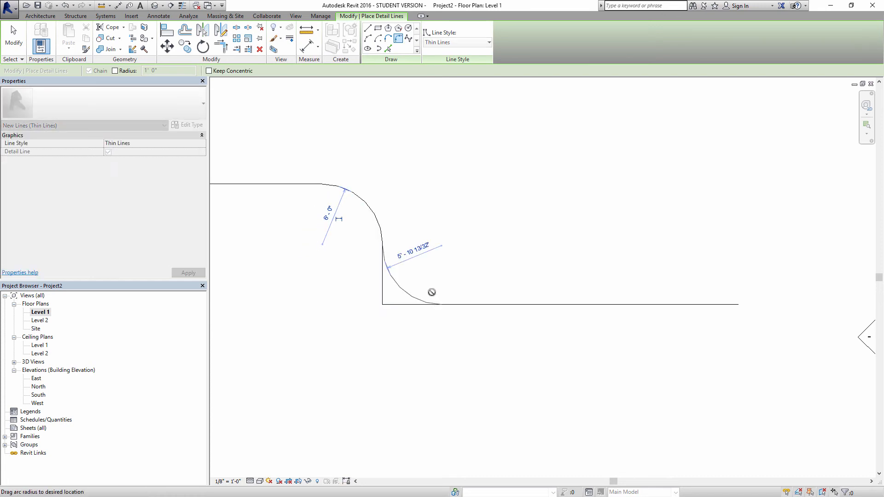
key("Escape")
key("Escape")
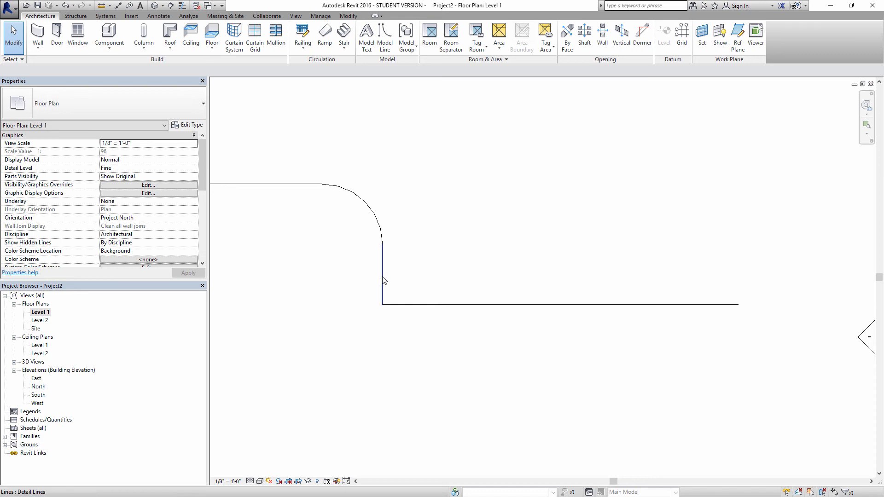
Round the lower corner of the detail lines with a fillet arc of about 4'-6" radius and fit the drawing in view
key("d")
key("l")
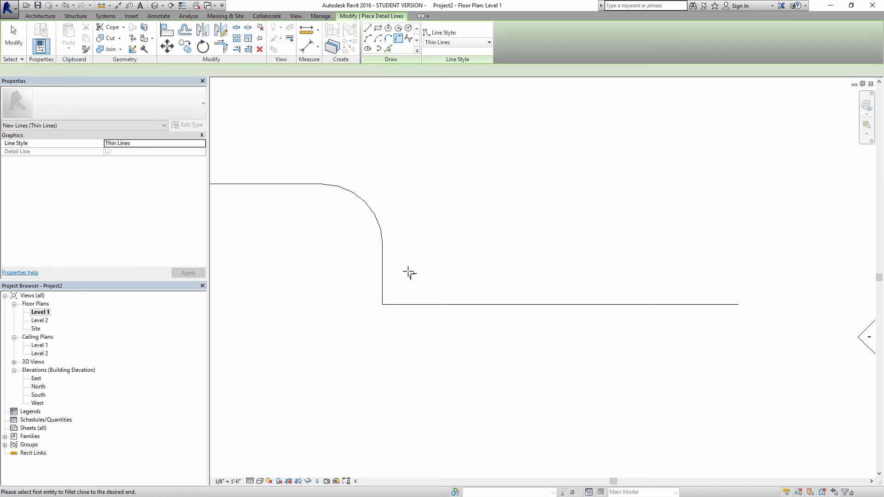
left_click(384, 275)
left_click(396, 305)
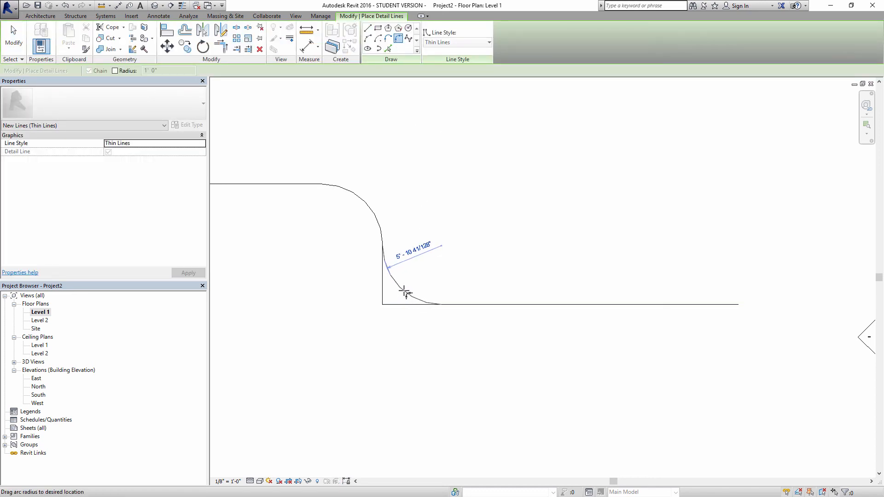
left_click(399, 287)
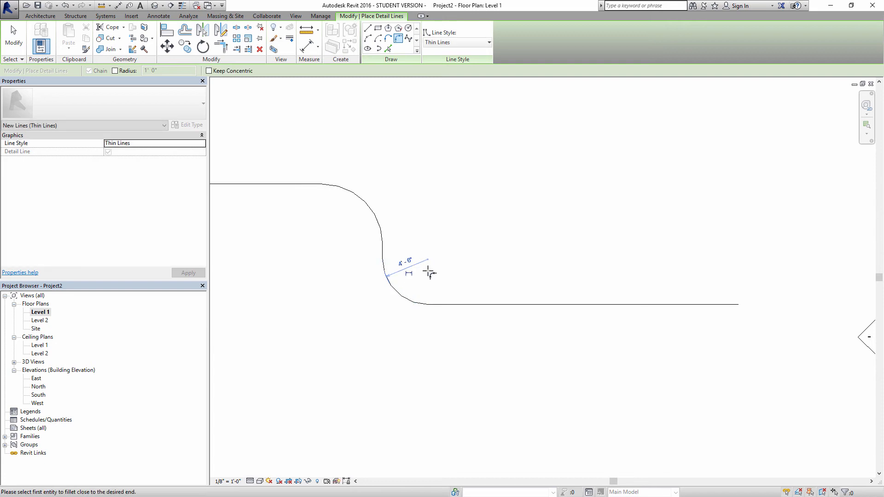
key("Escape")
key("Escape")
key("z")
key("f")
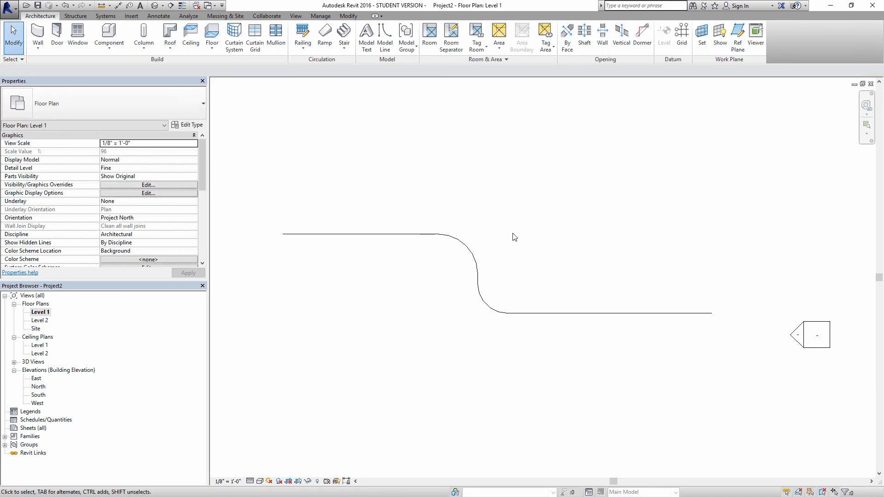
Place a 20' high Curtain Wall 1 along the entire connected chain of detail lines by picking the lines
key("w")
key("a")
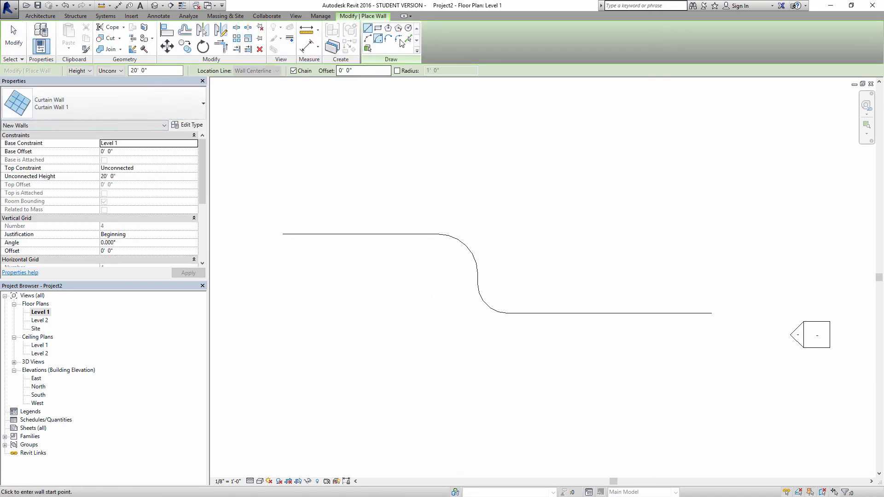
left_click(409, 39)
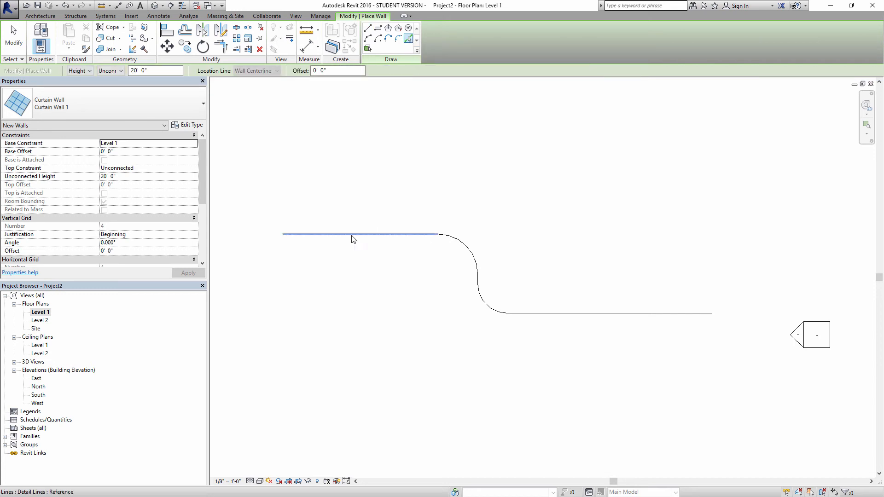
key("Tab")
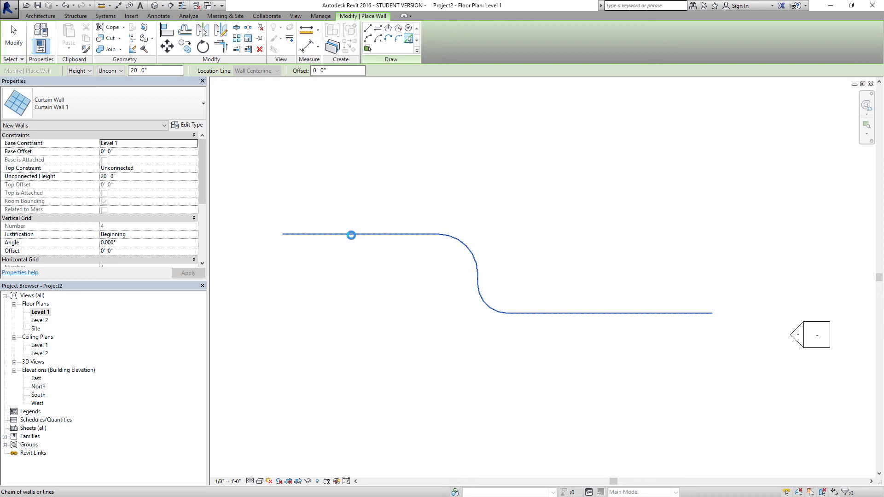
left_click(444, 243)
scroll(456, 241, "up", 4)
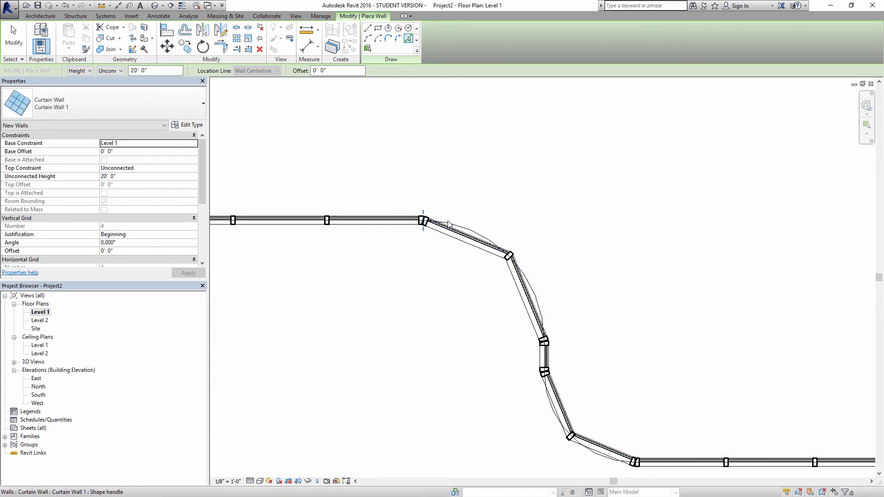
Examine in 3D how the new curtain wall's panels and mullions follow the curved part of the path from both sides
left_click(155, 5)
middle_click_drag(464, 237, 502, 303, "shift")
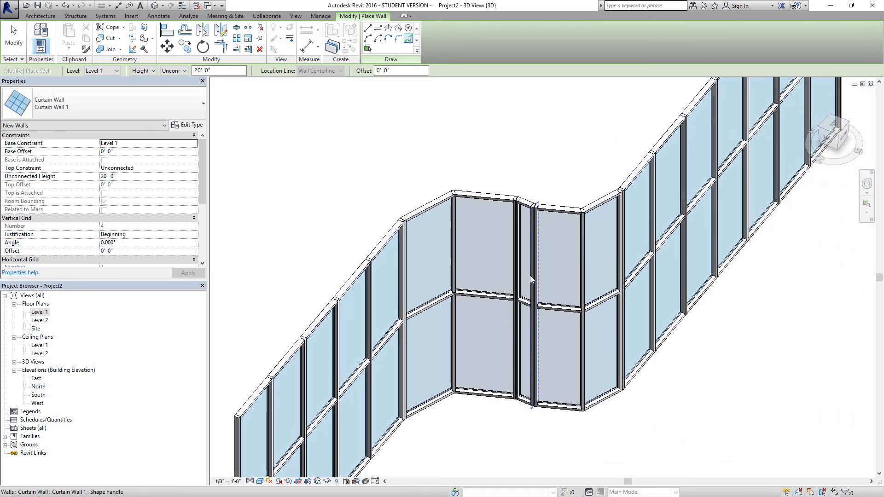
scroll(539, 255, "up", 2)
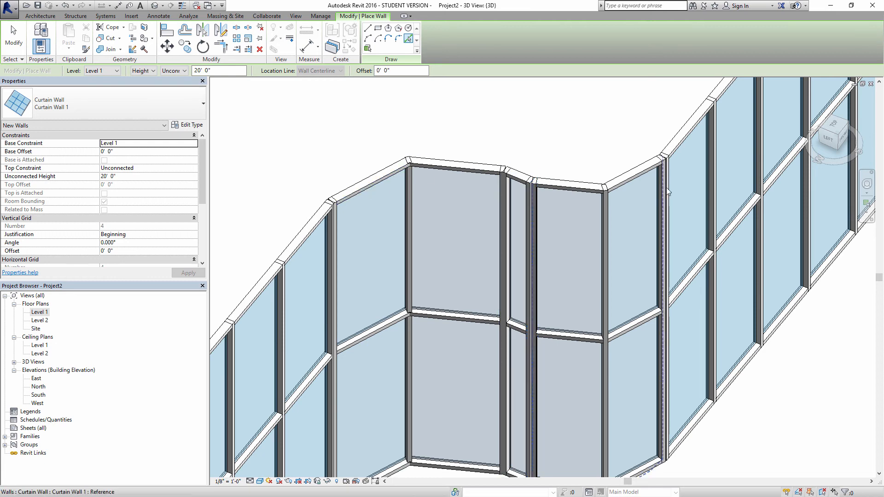
scroll(478, 208, "down", 2)
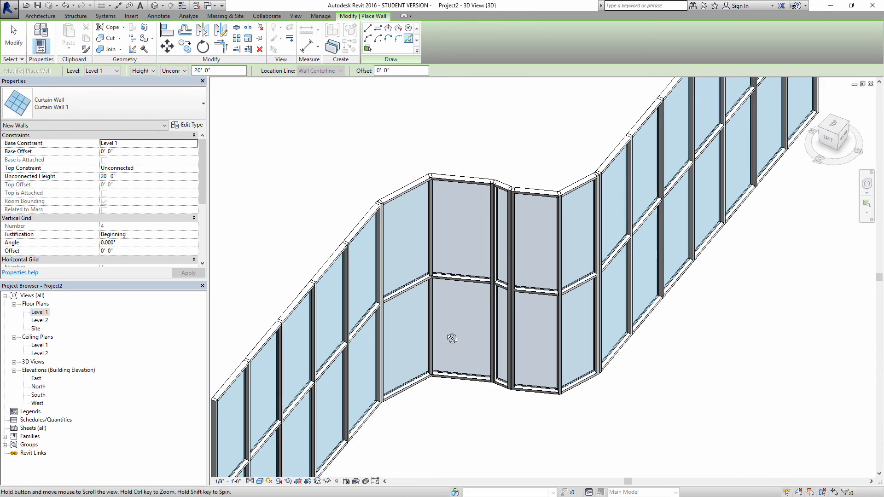
middle_click_drag(452, 338, 412, 368, "shift")
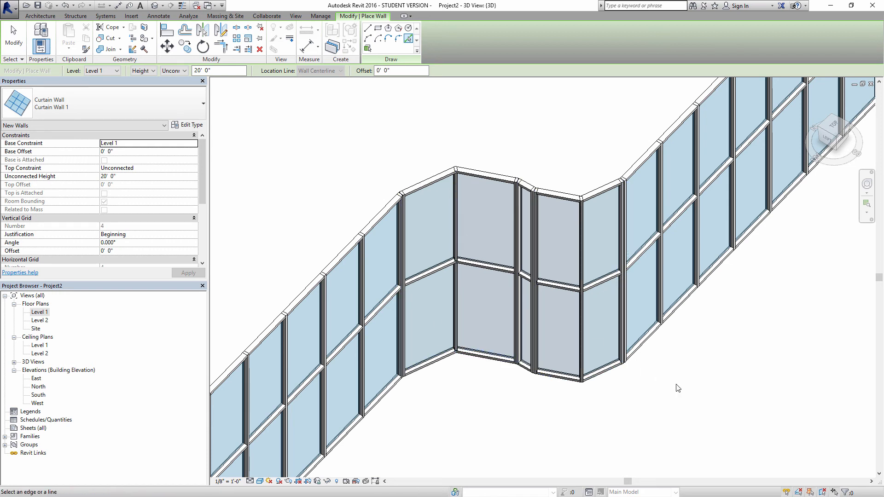
scroll(436, 163, "down", 3)
middle_click_drag(431, 176, 483, 135, "shift")
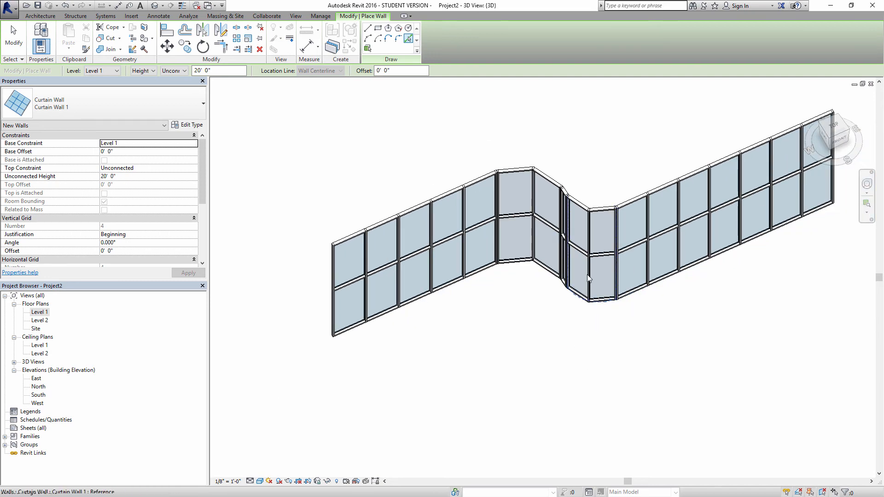
middle_click_drag(558, 179, 507, 351, "shift")
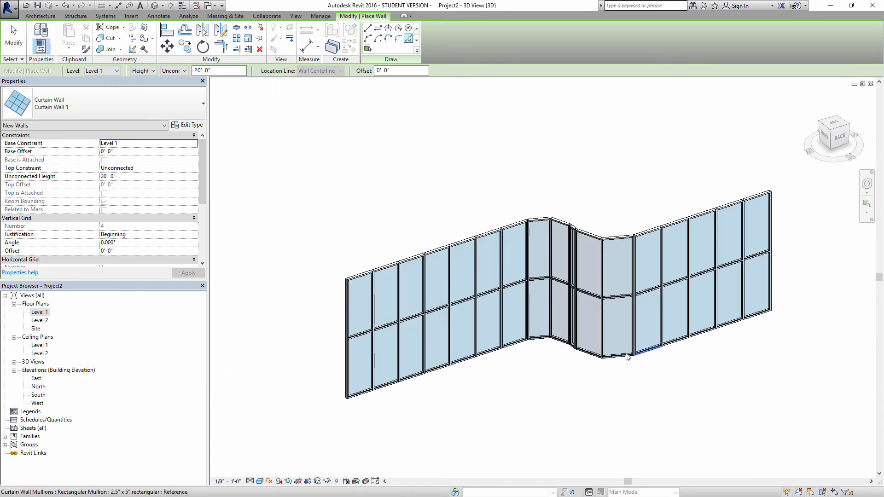
scroll(575, 237, "up", 3)
middle_click_drag(608, 227, 551, 269, "shift")
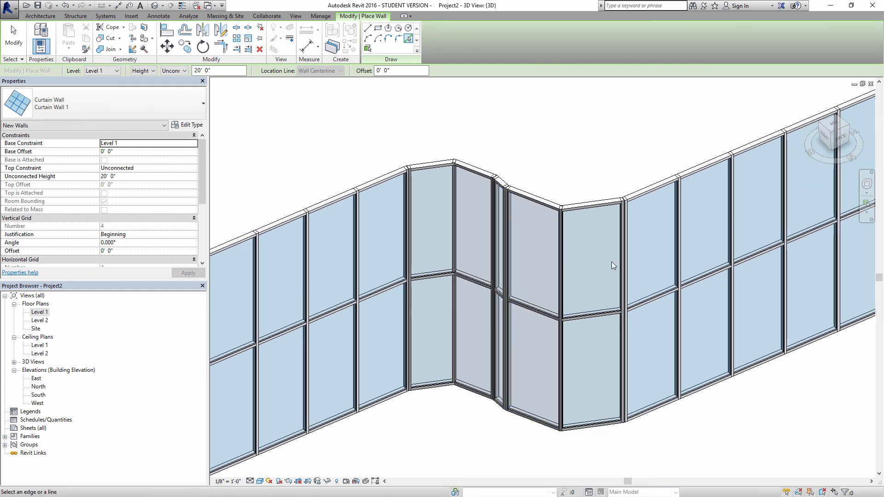
Pick the bottom edge of a lower glazed panel as the path for another Curtain Wall 1, then end wall placement
scroll(704, 279, "up", 8)
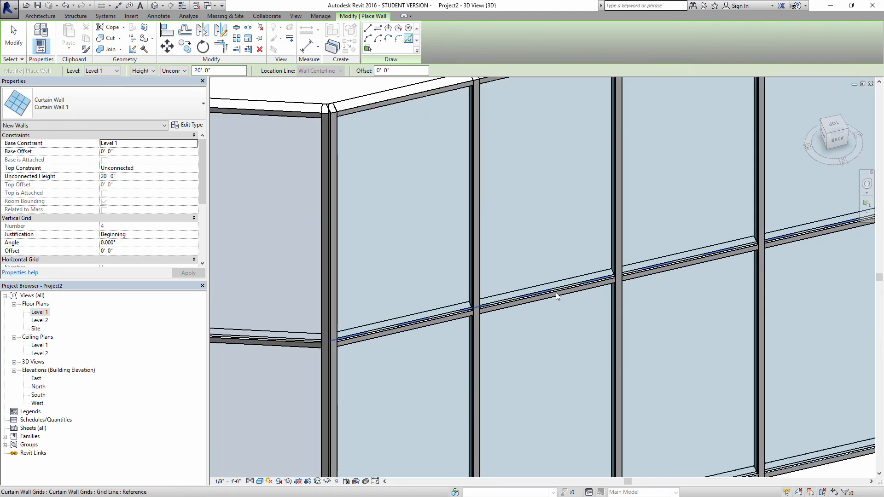
middle_click_drag(578, 321, 564, 241)
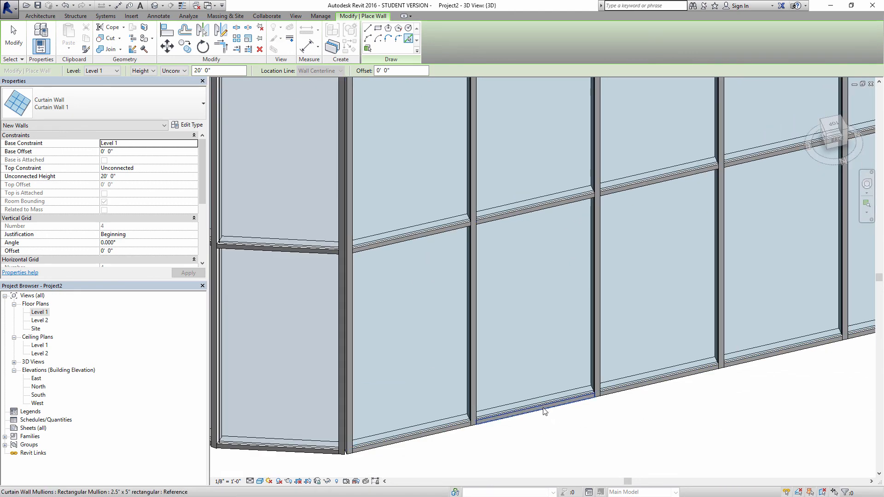
key("Tab")
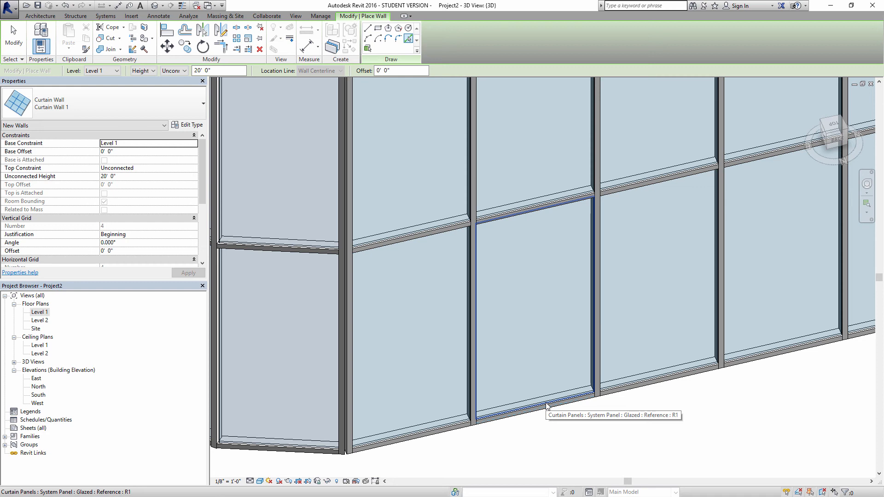
left_click(547, 405)
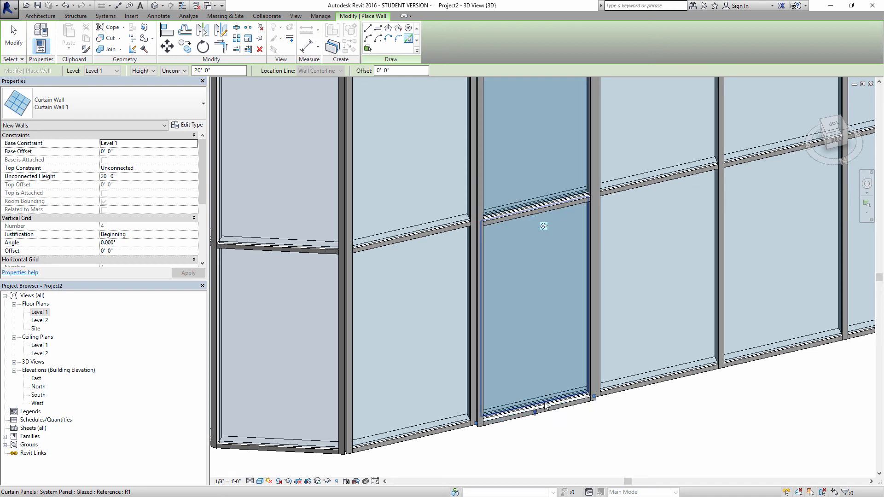
left_click(174, 102)
left_click(174, 101)
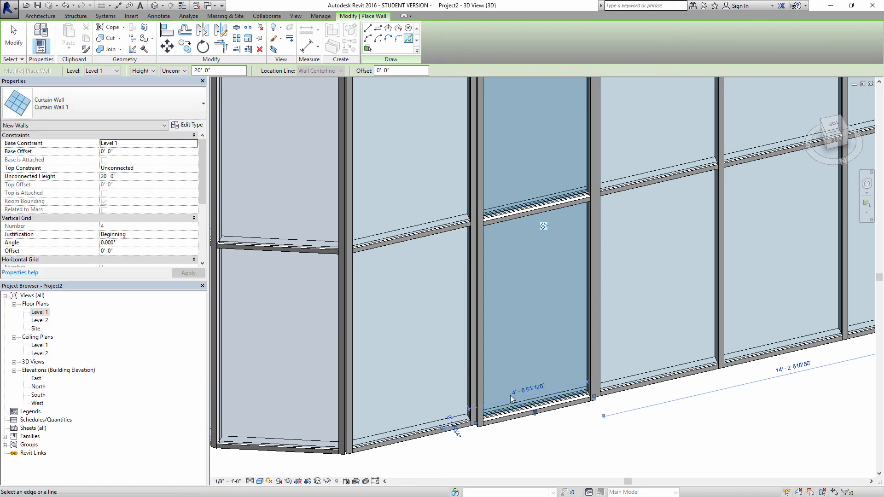
key("Escape")
key("Escape")
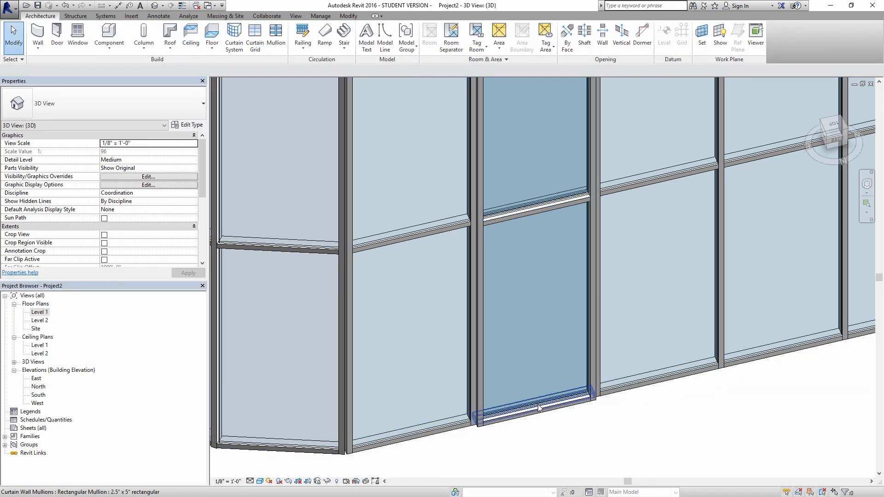
Change the lower glazed panel in the already modified bay to the Solid system panel type
left_click(539, 406)
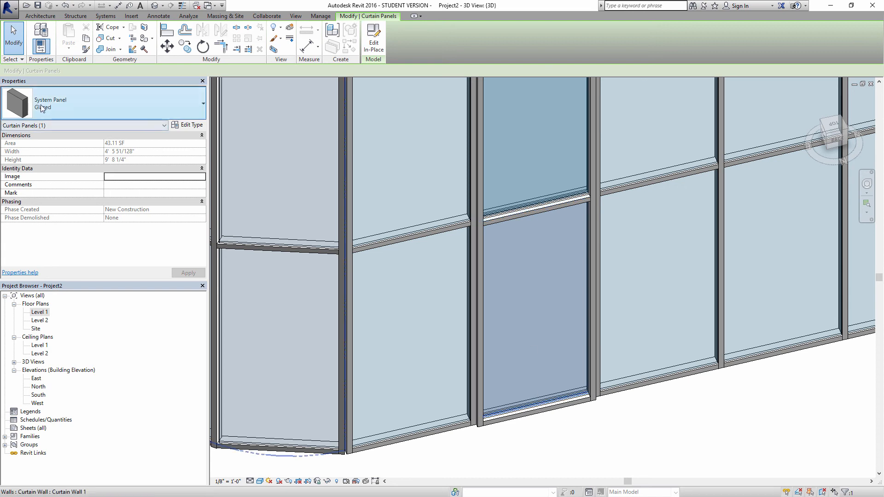
left_click(100, 109)
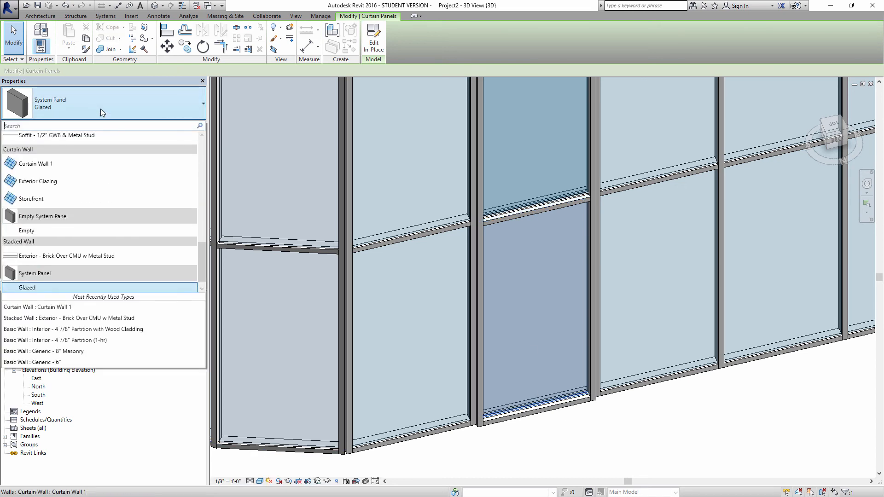
scroll(104, 185, "down", 1)
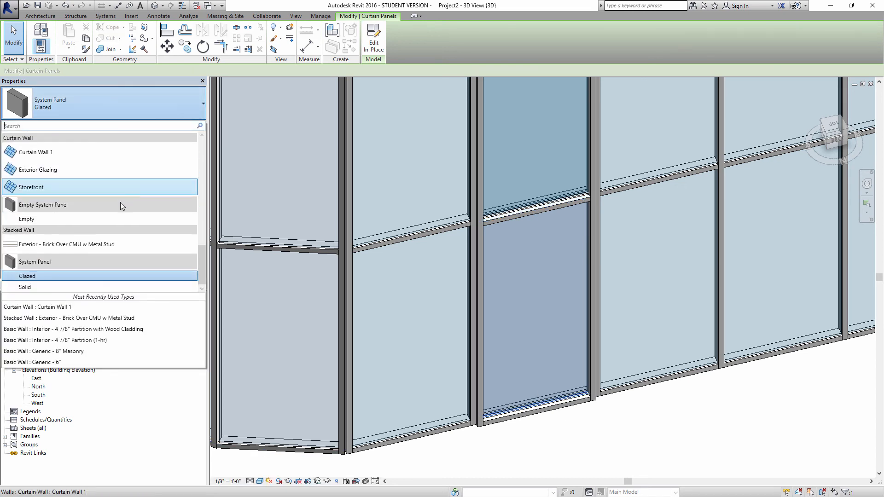
left_click(47, 286)
left_click(664, 416)
Change the upper glazed panel in the bay beside the solid panel to the basic wall type Generic - 4" Brick
middle_click_drag(664, 416, 548, 296, "shift")
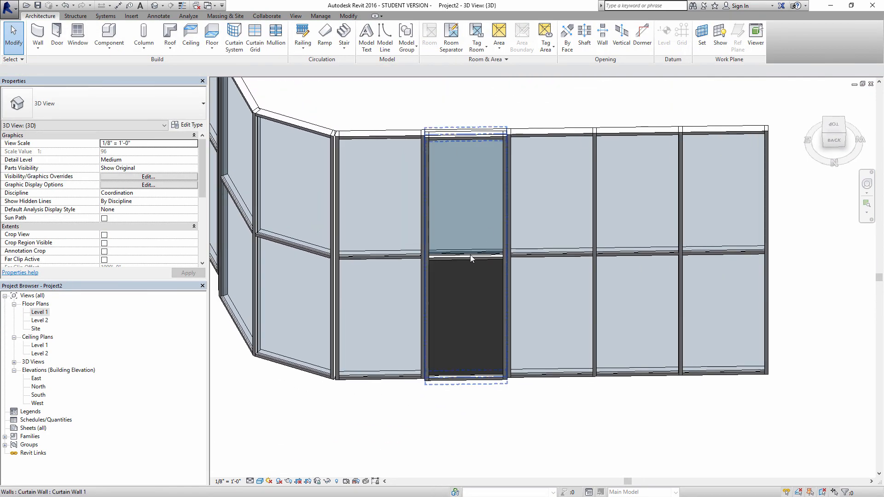
key("Tab")
key("Tab")
left_click(570, 252)
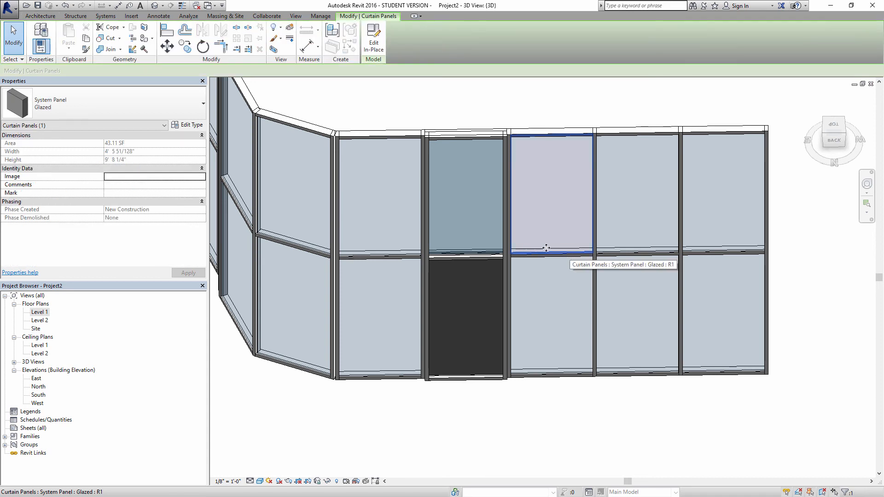
left_click(157, 96)
scroll(162, 194, "up", 8)
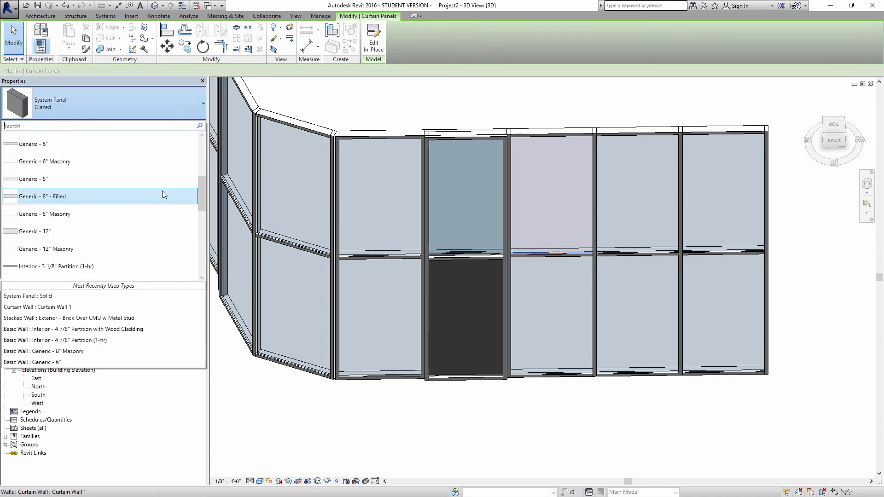
left_click(47, 198)
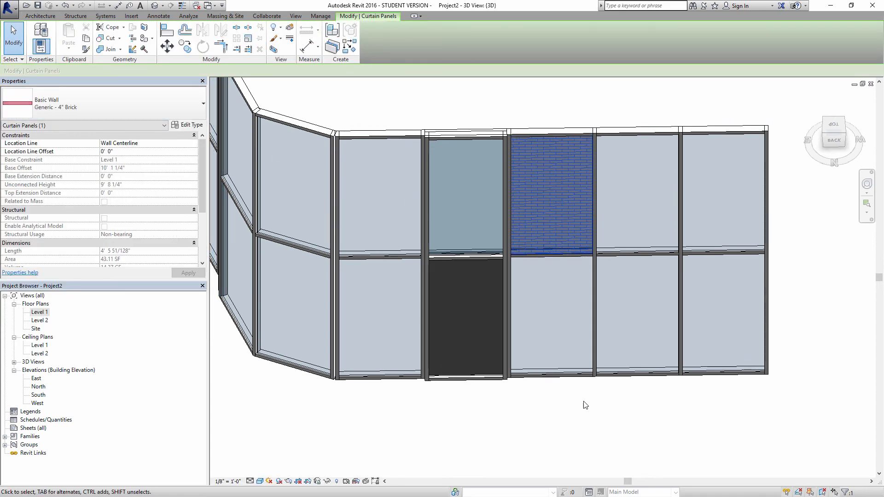
key("Escape")
Change the glazed panel directly below the brick panel to the basic wall type Interior - 4 7/8" Partition with Wood Cladding
middle_click_drag(573, 300, 517, 208, "shift")
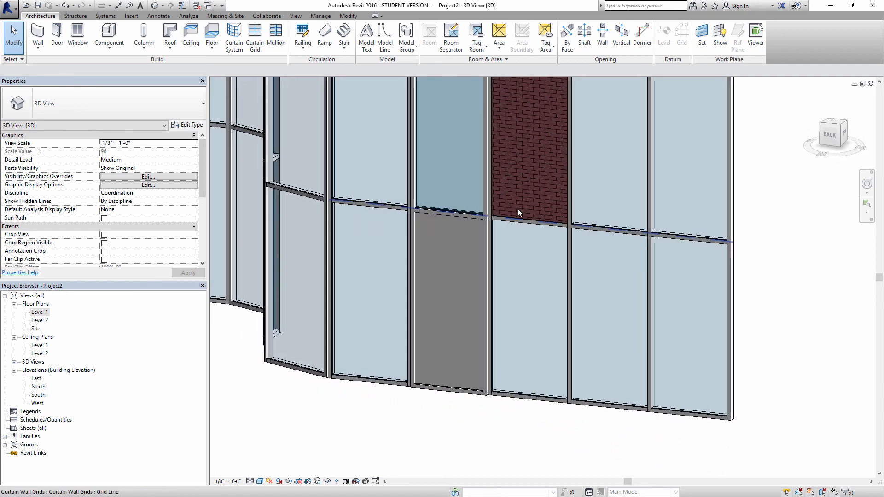
left_click(518, 395)
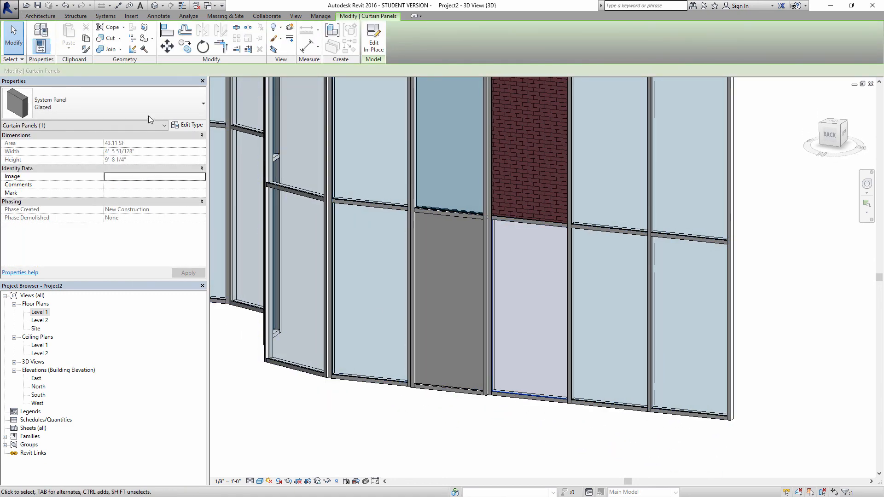
left_click(143, 101)
scroll(153, 183, "up", 5)
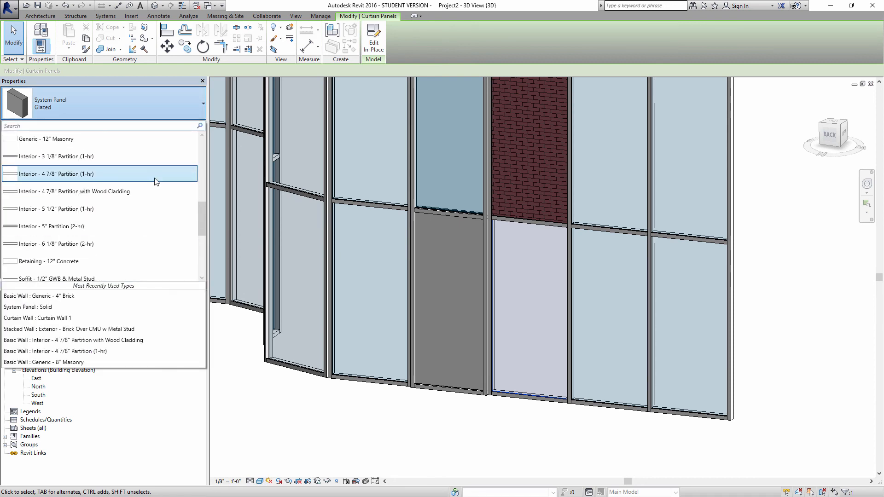
left_click(111, 196)
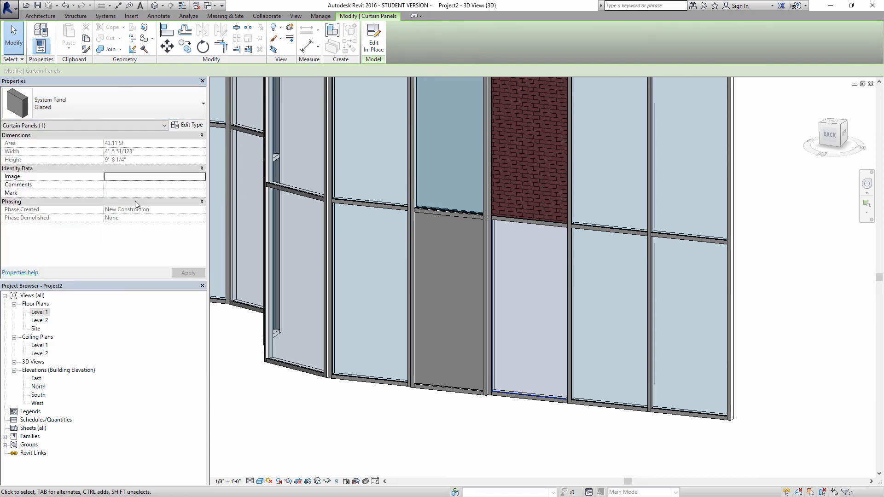
left_click(527, 450)
Examine the solid, brick and wood-clad panels within the whole curtain wall from several 3D angles
middle_click_drag(627, 368, 791, 453, "shift")
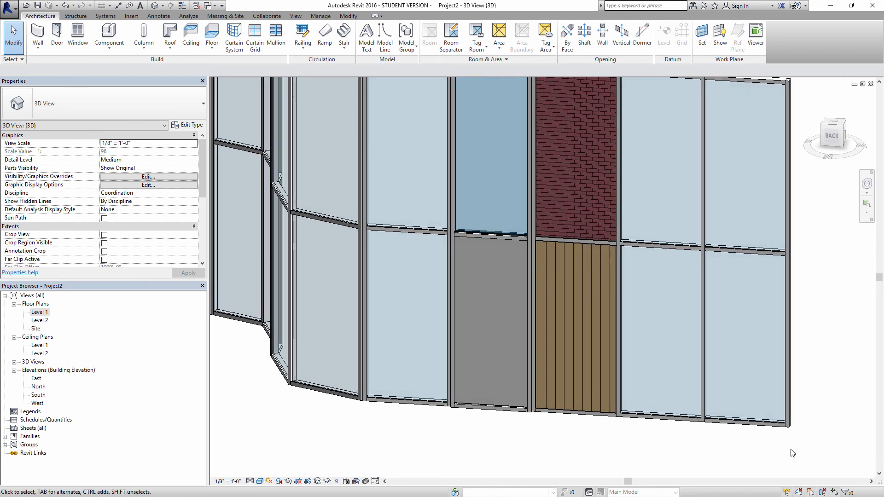
mouse_move(661, 386)
middle_mouse_down("shift")
mouse_move(517, 277)
mouse_move(584, 243)
mouse_move(614, 191)
middle_mouse_up("shift")
scroll(511, 275, "down", 2)
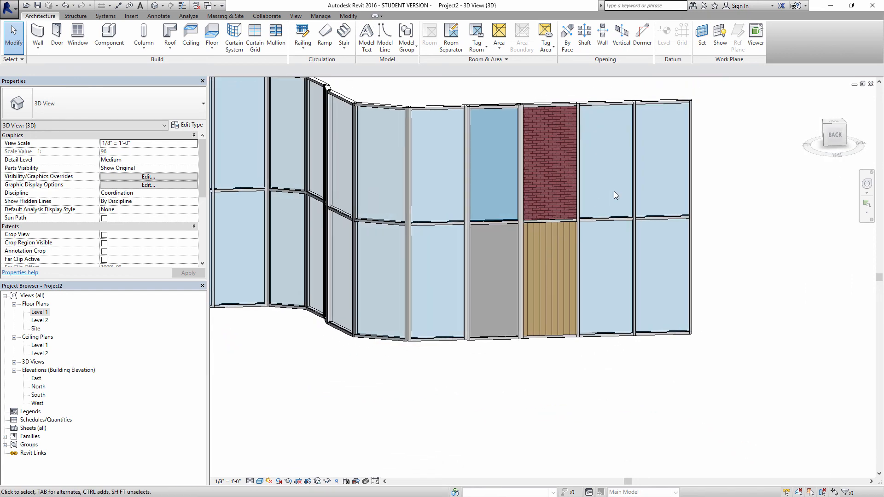
middle_click_drag(551, 257, 501, 268, "shift")
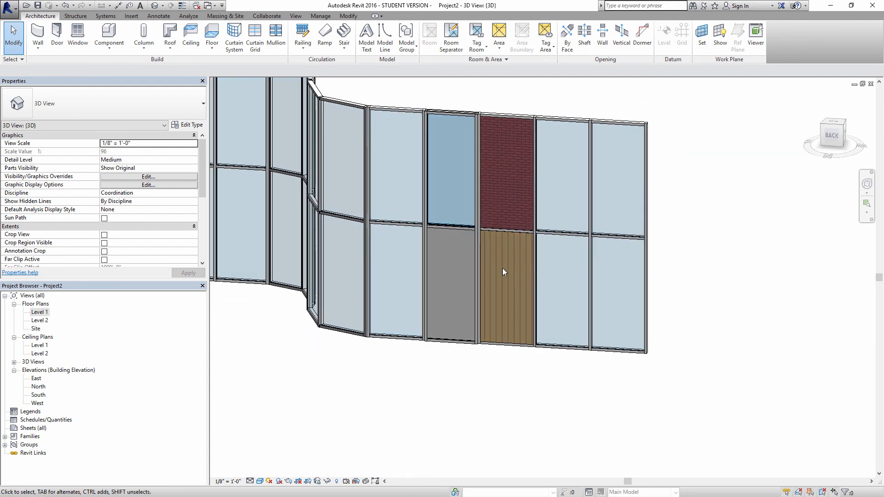
middle_click_drag(506, 193, 574, 183, "shift")
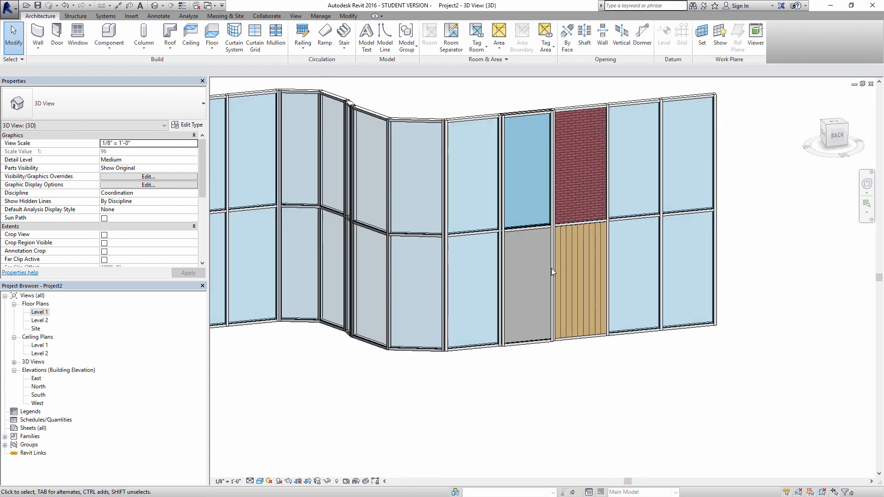
middle_click_drag(582, 258, 589, 308, "shift")
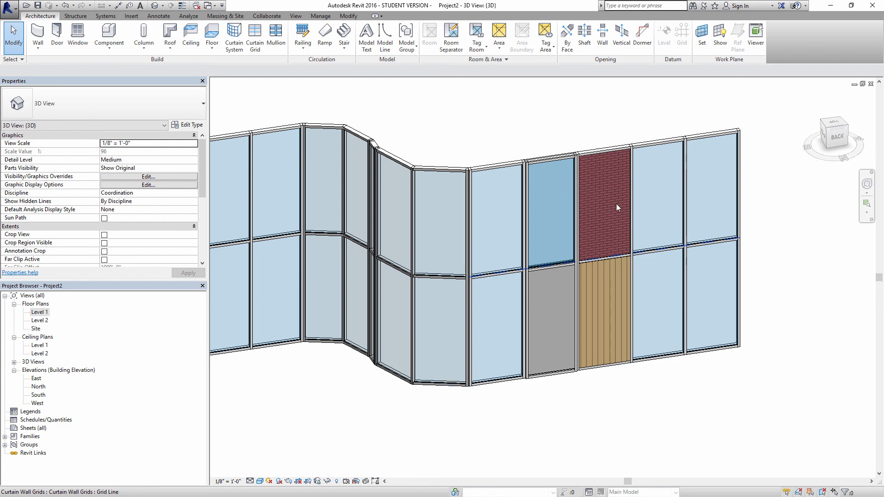
middle_click_drag(615, 203, 659, 267, "shift")
scroll(612, 256, "down", 3)
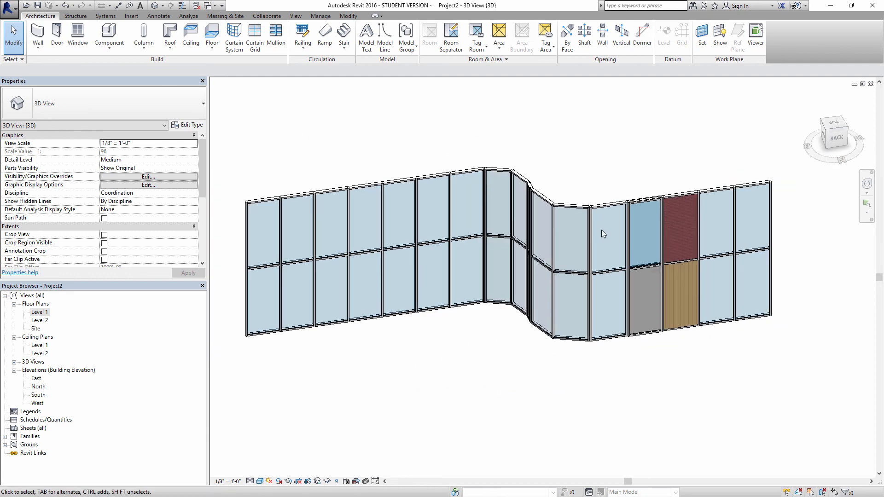